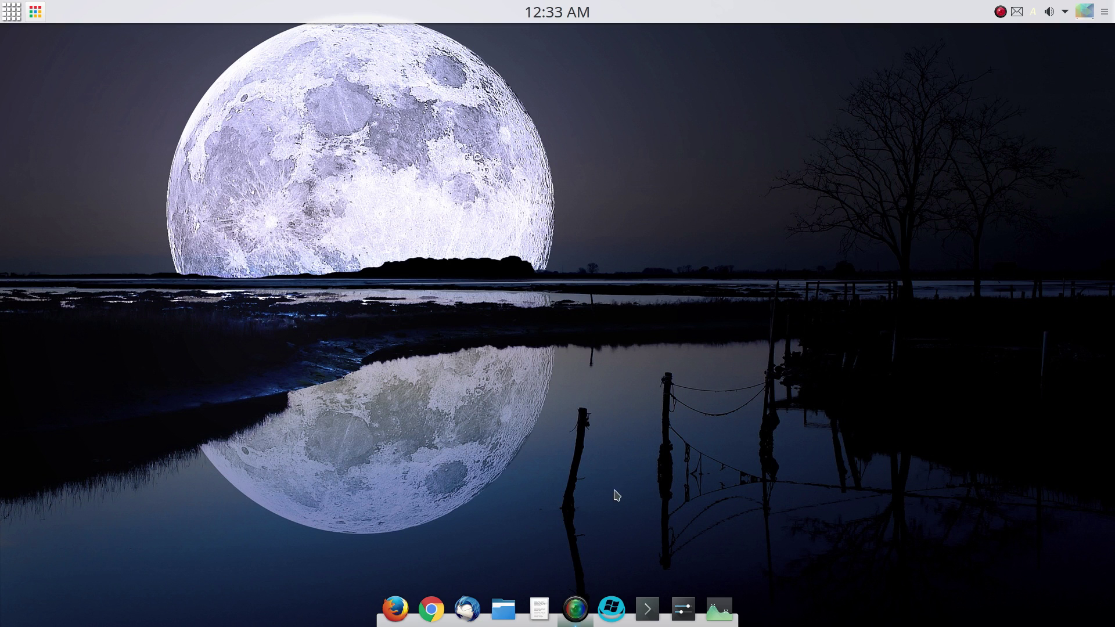
Step: Launch System Settings, enlarge its window to show all categories, and open Window Management
{"action": "left_click", "coordinate": [684, 607]}
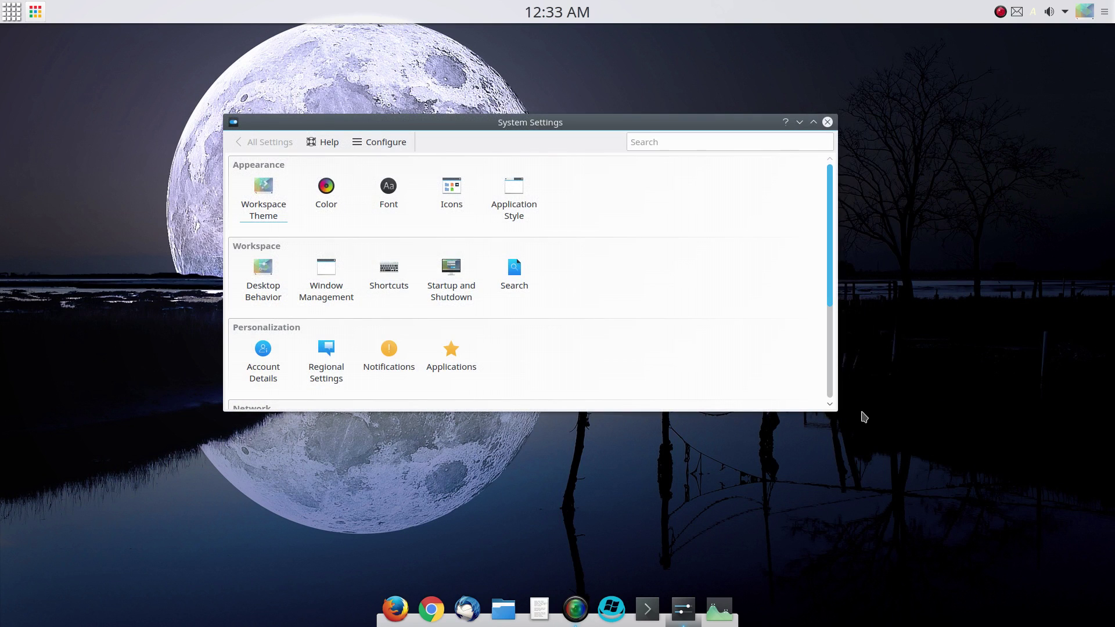
{"action": "left_click_drag", "start_coordinate": [837, 411], "coordinate": [861, 571]}
{"action": "left_click_drag", "start_coordinate": [614, 125], "coordinate": [634, 93]}
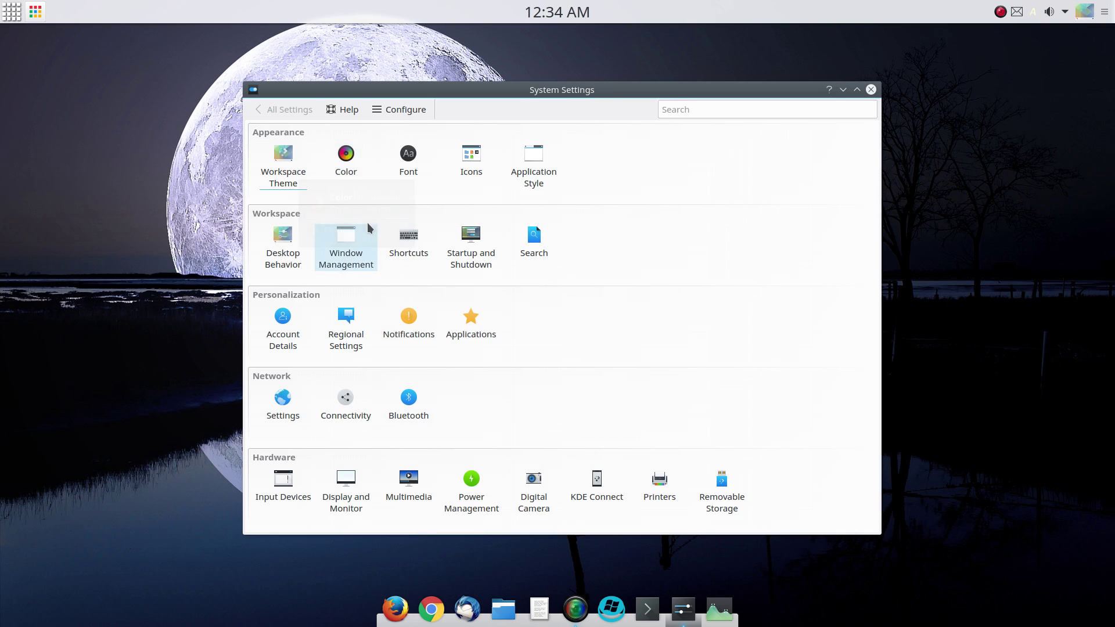
{"action": "mouse_move", "coordinate": [352, 240]}
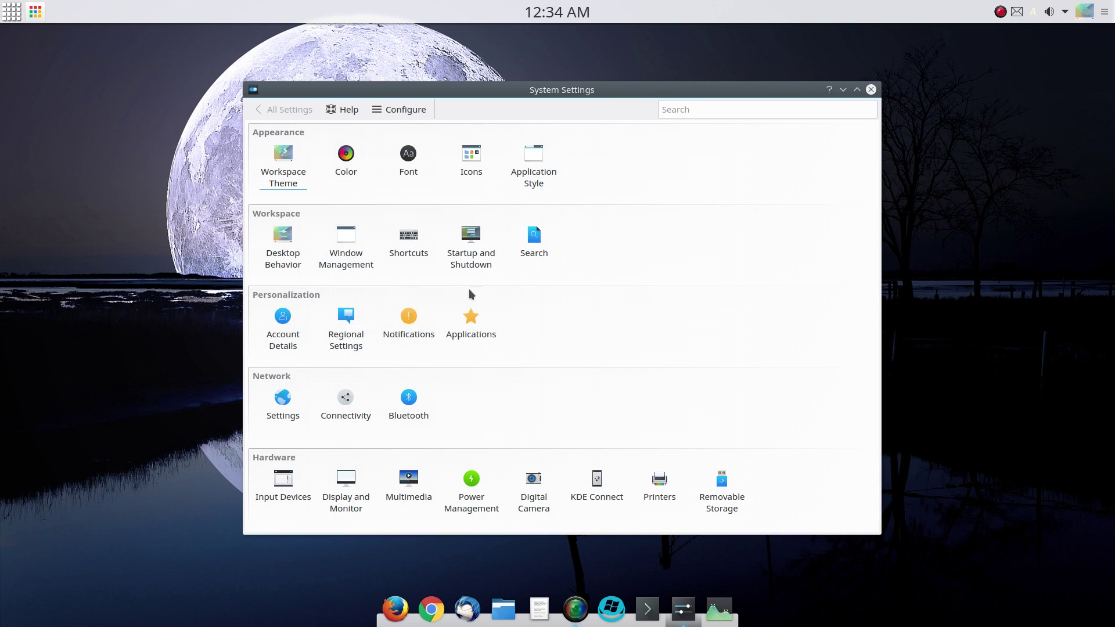
{"action": "left_click", "coordinate": [346, 238]}
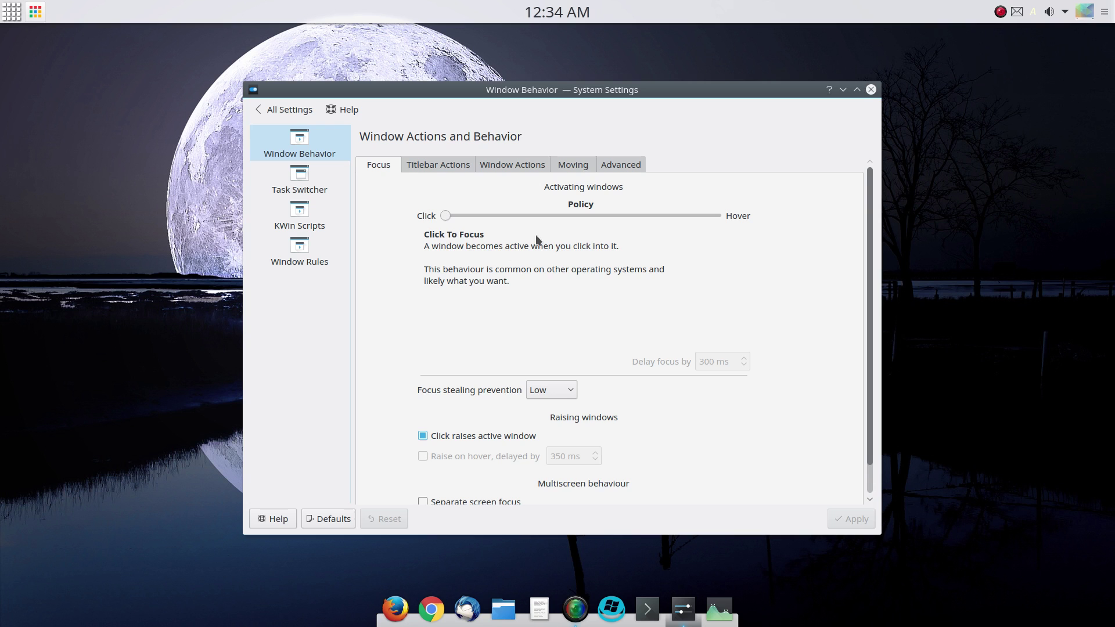
Step: Open Dolphin, then step the focus policy to Focus Strictly Under Mouse and apply it
{"action": "left_click", "coordinate": [500, 611]}
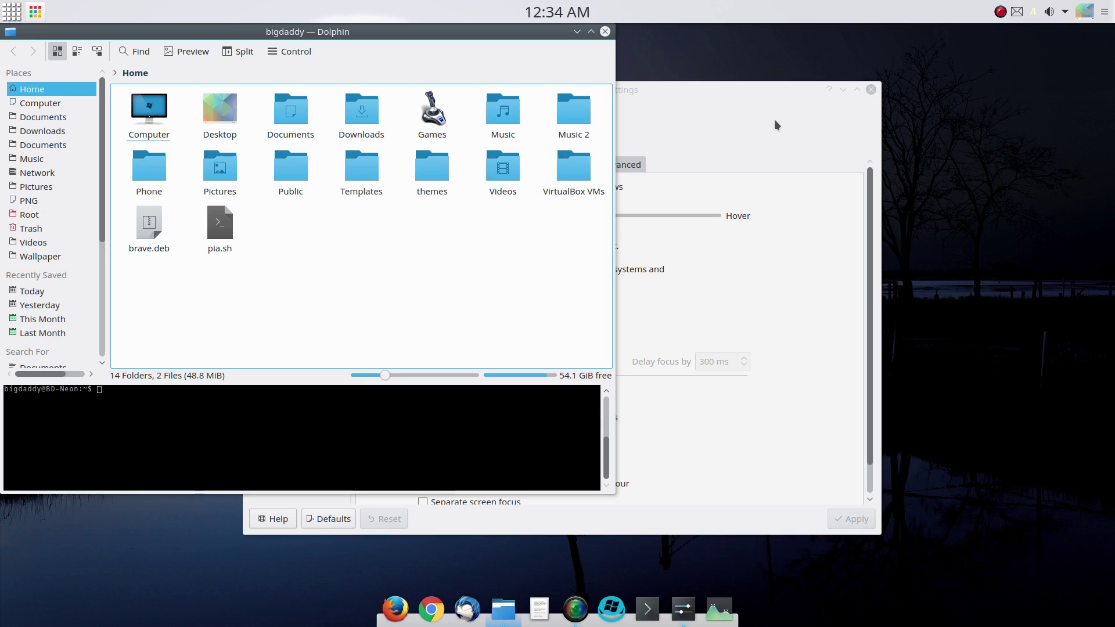
{"action": "left_click", "coordinate": [742, 105]}
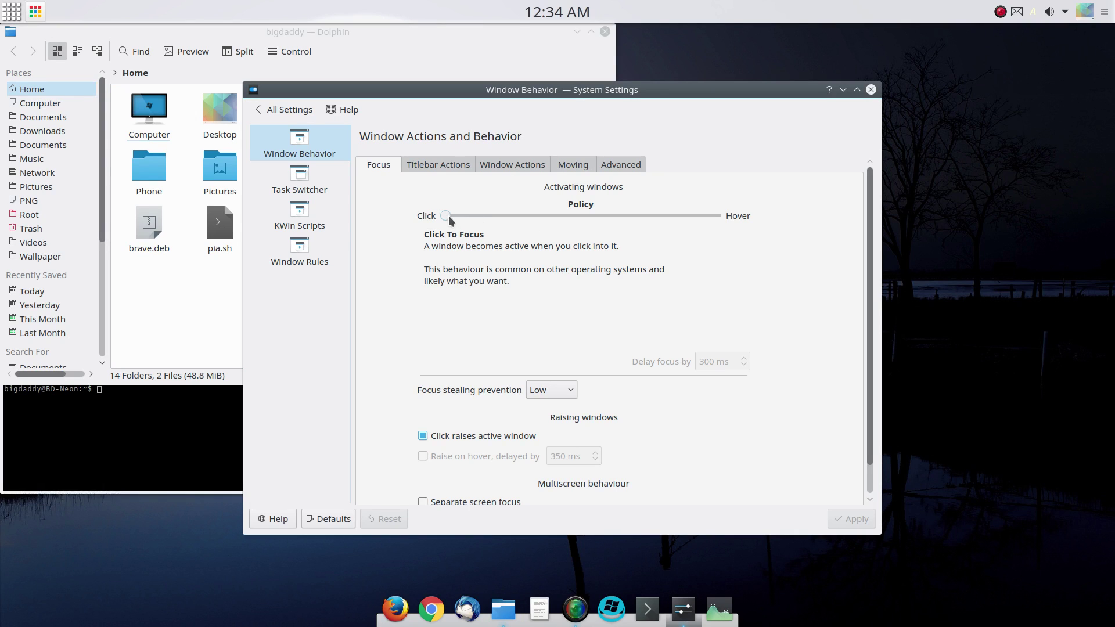
{"action": "left_click", "coordinate": [481, 215]}
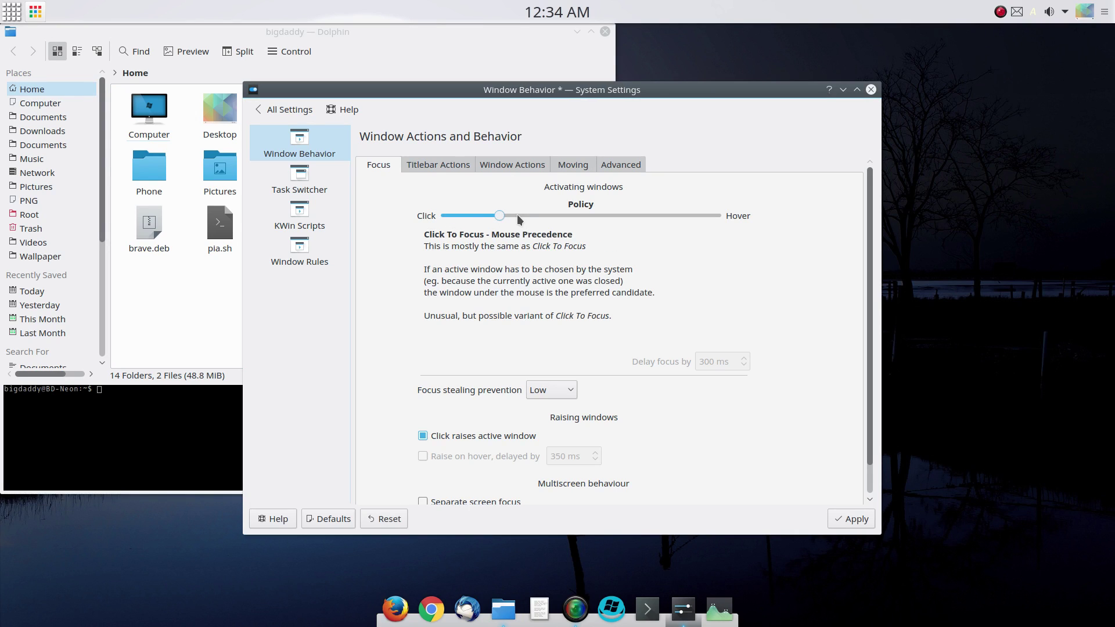
{"action": "left_click", "coordinate": [565, 216]}
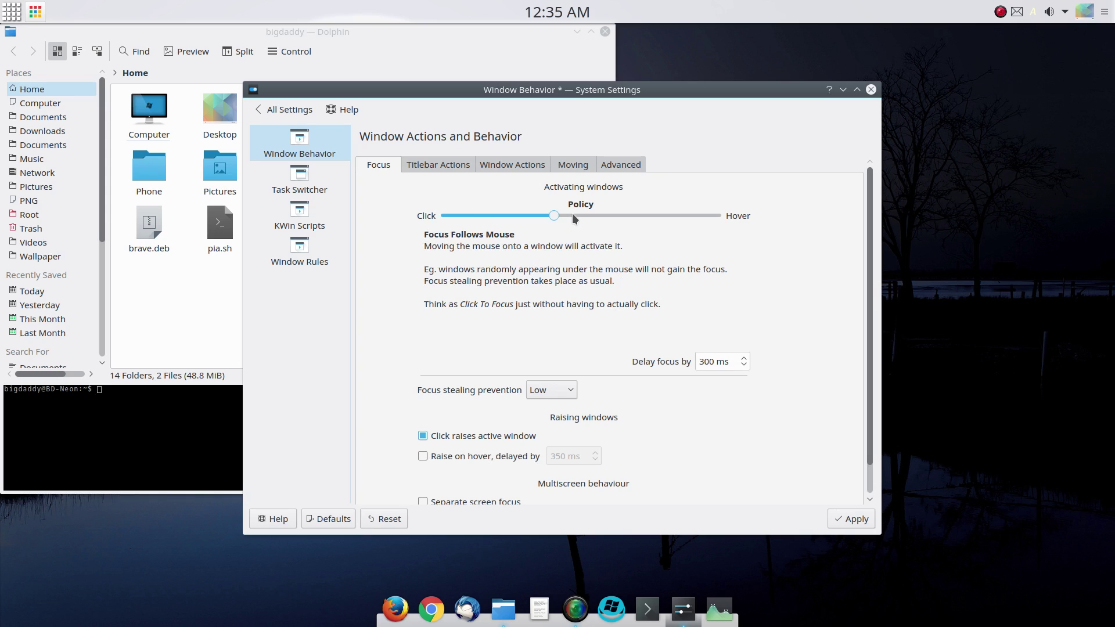
{"action": "left_click", "coordinate": [606, 215]}
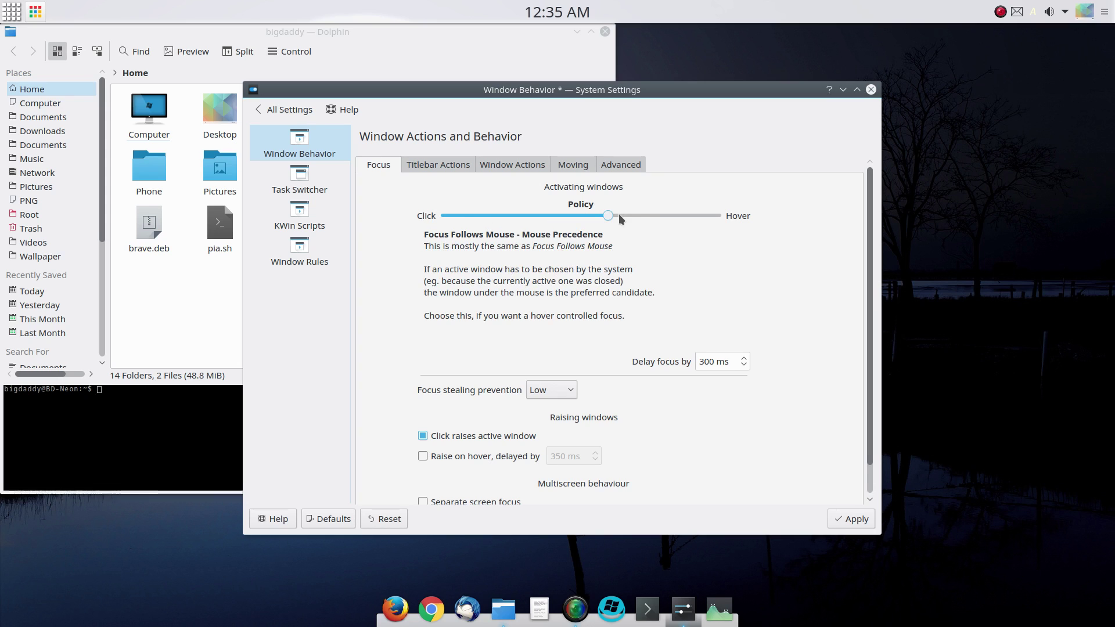
{"action": "left_click", "coordinate": [707, 216]}
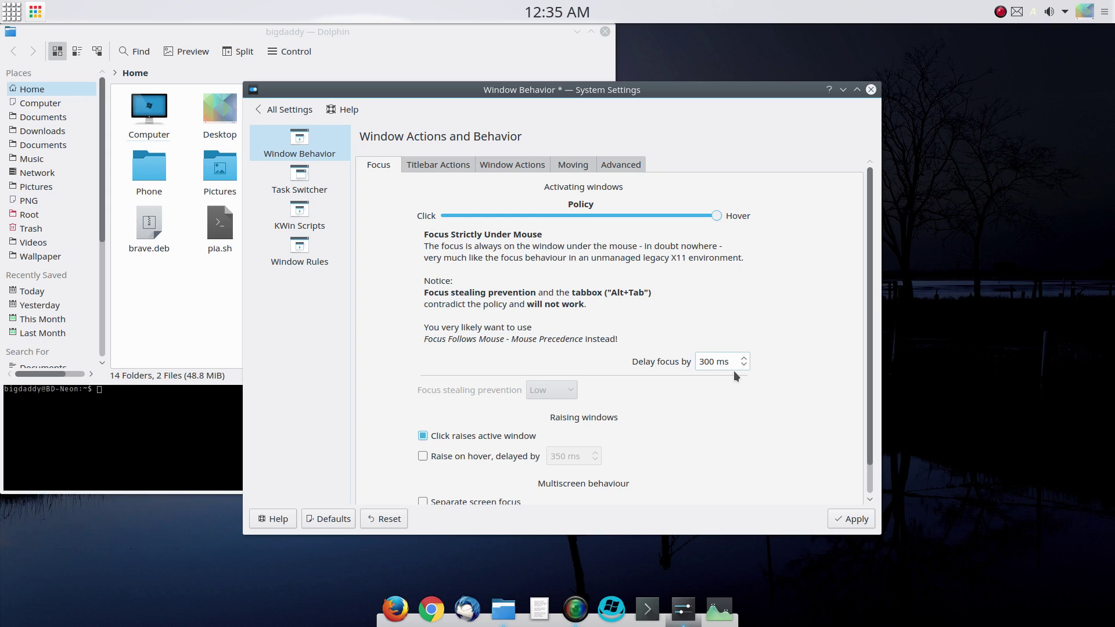
{"action": "left_click", "coordinate": [851, 519]}
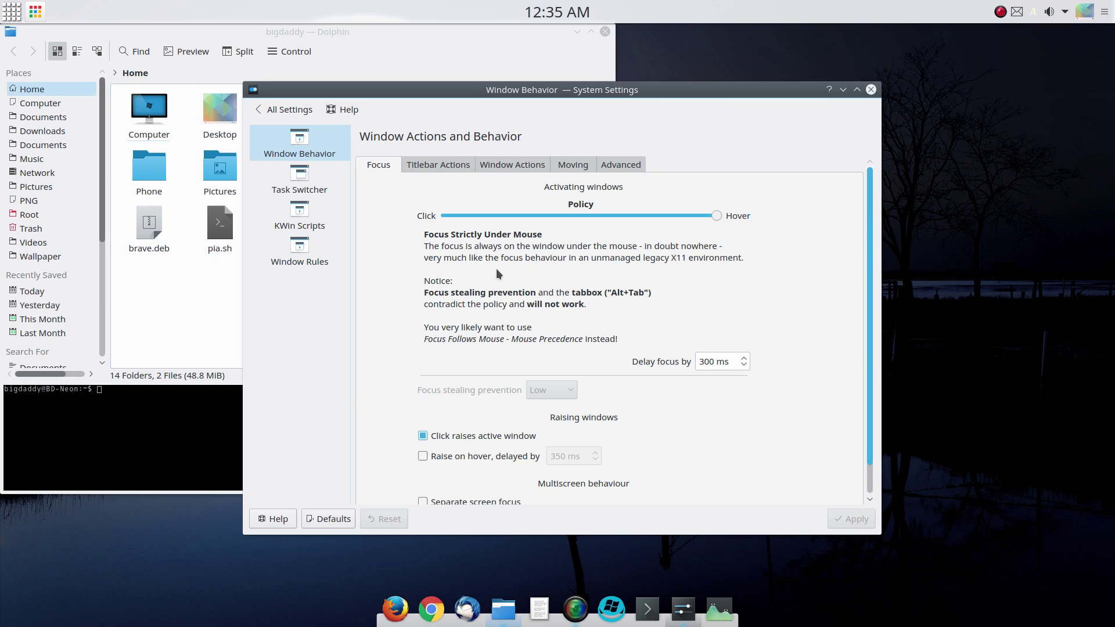
Step: Turn on Raise on hover and apply a 750 ms delay, then 450 ms
{"action": "left_click", "coordinate": [422, 457]}
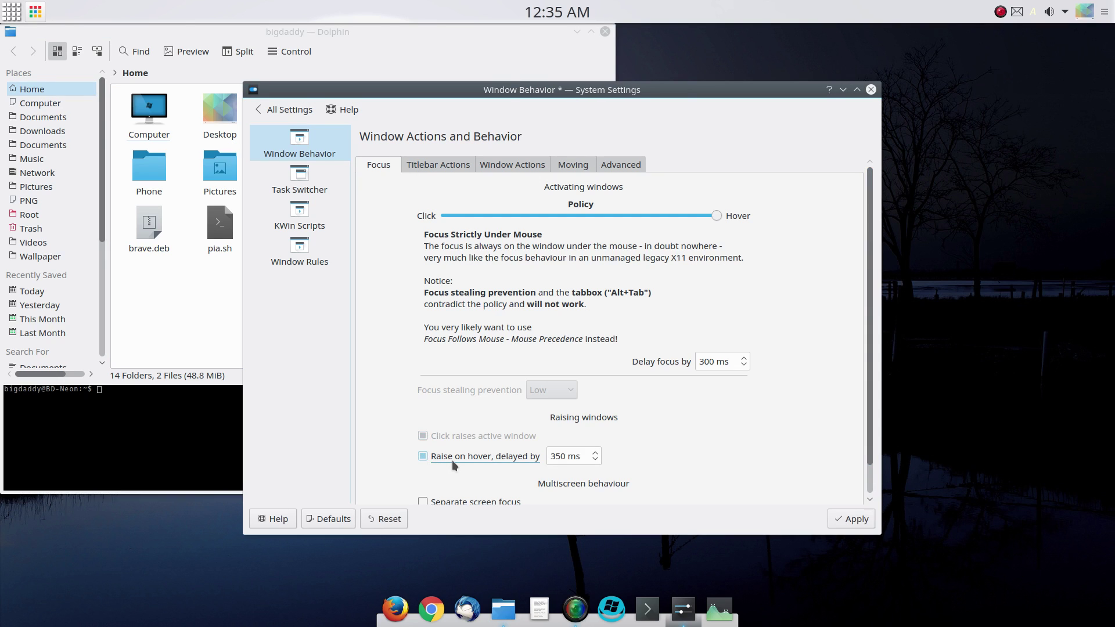
{"action": "left_click", "coordinate": [595, 453]}
{"action": "left_click", "coordinate": [851, 518]}
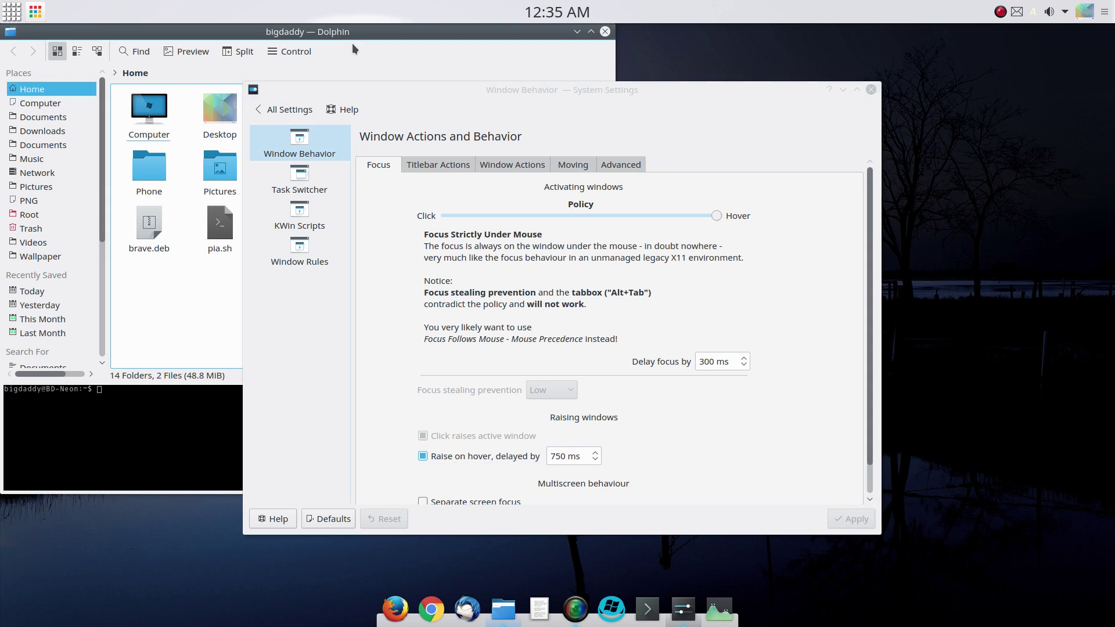
{"action": "mouse_move", "coordinate": [353, 45]}
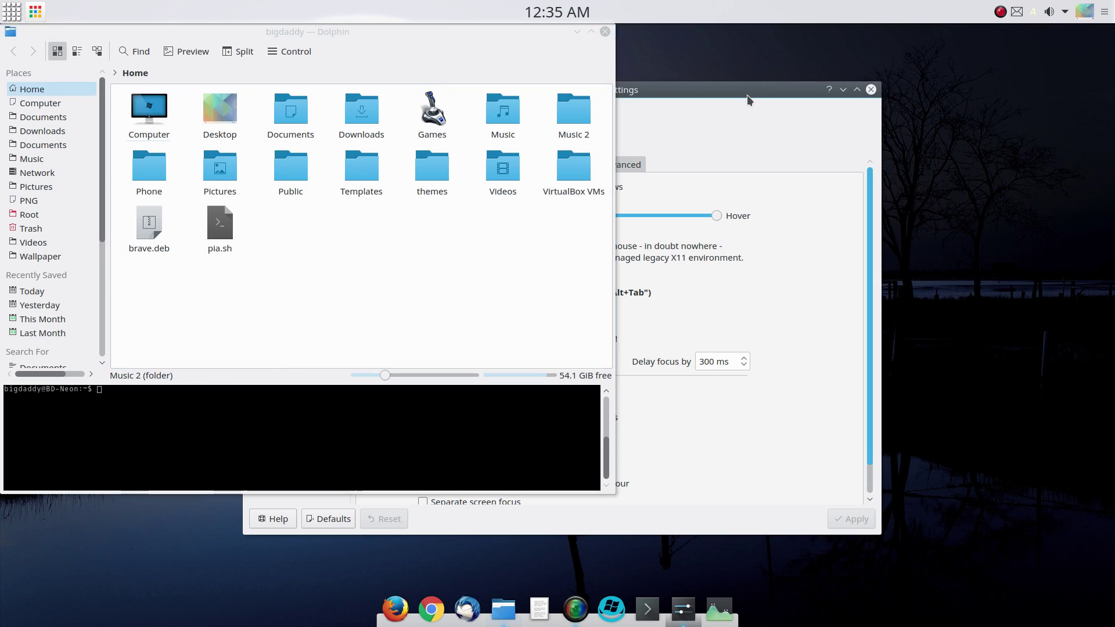
{"action": "mouse_move", "coordinate": [747, 96]}
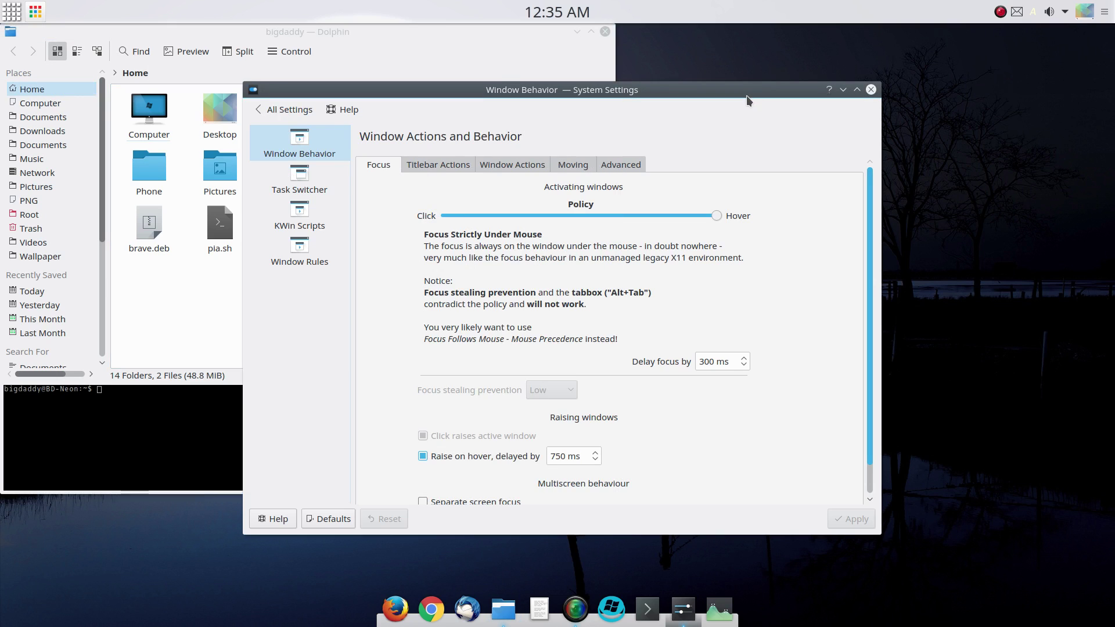
{"action": "left_click", "coordinate": [594, 461]}
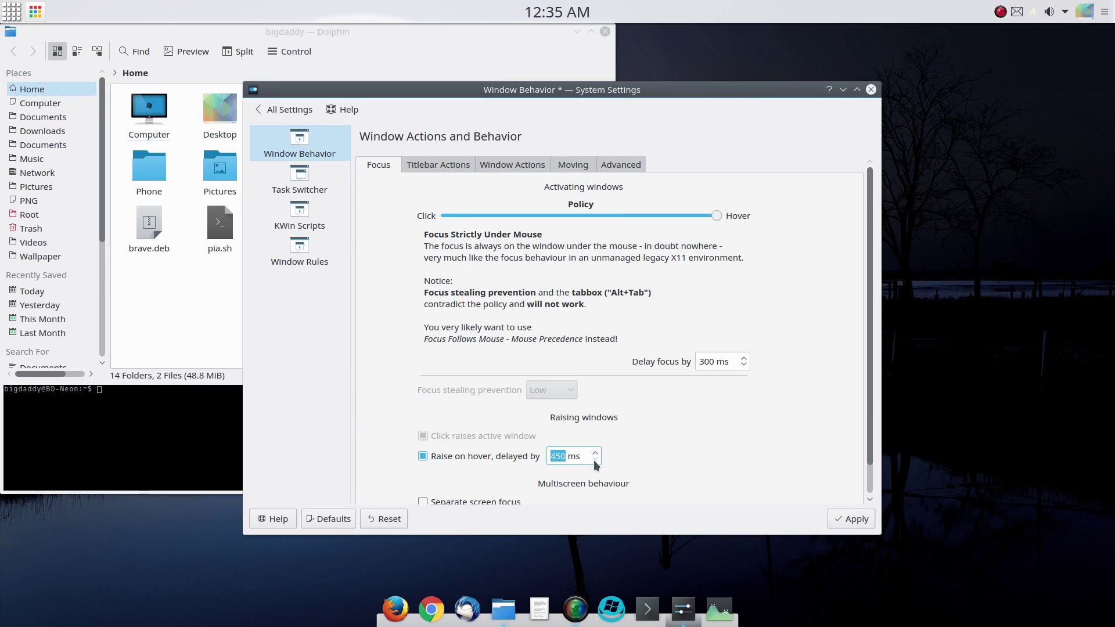
{"action": "left_click", "coordinate": [851, 518]}
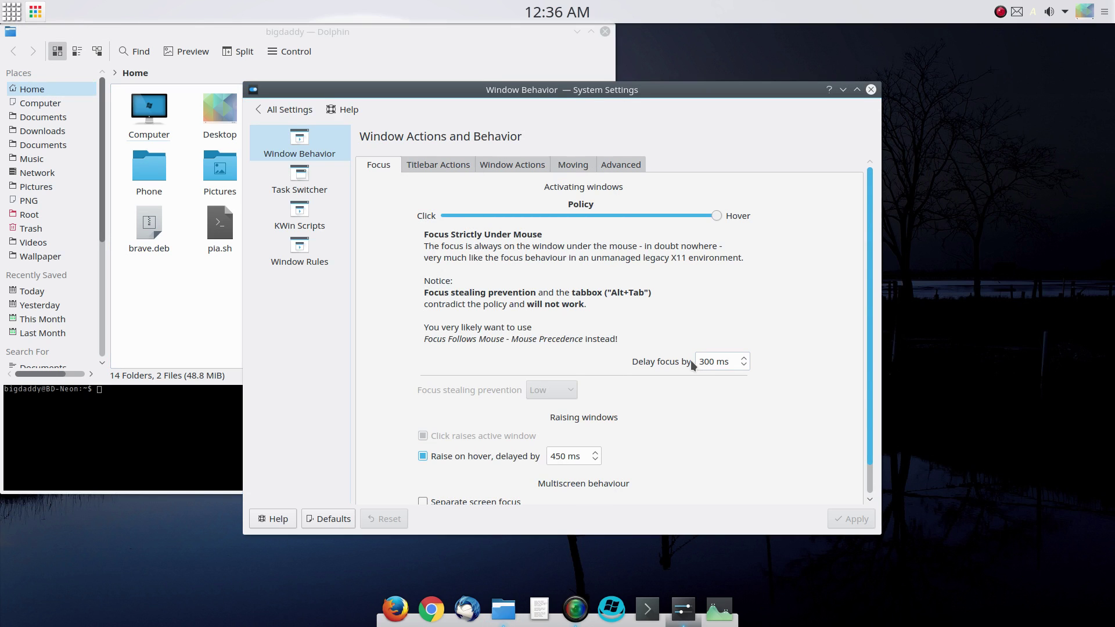
Step: Return the focus policy to Click To Focus and untick Click raises active window
{"action": "left_click", "coordinate": [444, 216]}
{"action": "left_click", "coordinate": [443, 216]}
{"action": "left_click", "coordinate": [443, 216]}
{"action": "left_click", "coordinate": [444, 216]}
{"action": "left_click", "coordinate": [444, 216]}
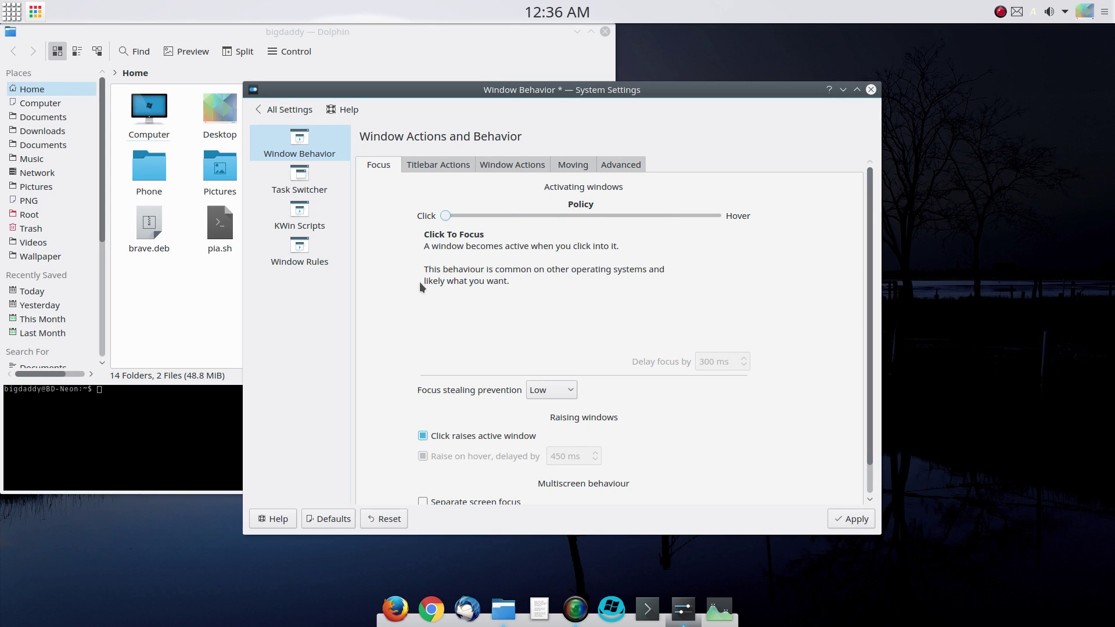
{"action": "left_click", "coordinate": [422, 436]}
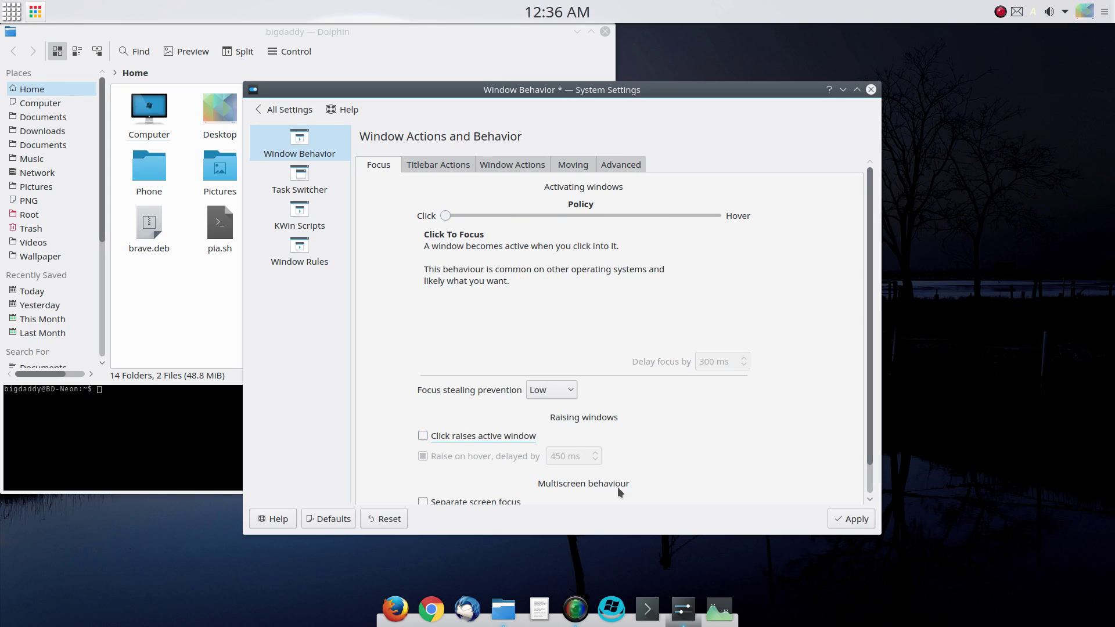
{"action": "left_click", "coordinate": [851, 520]}
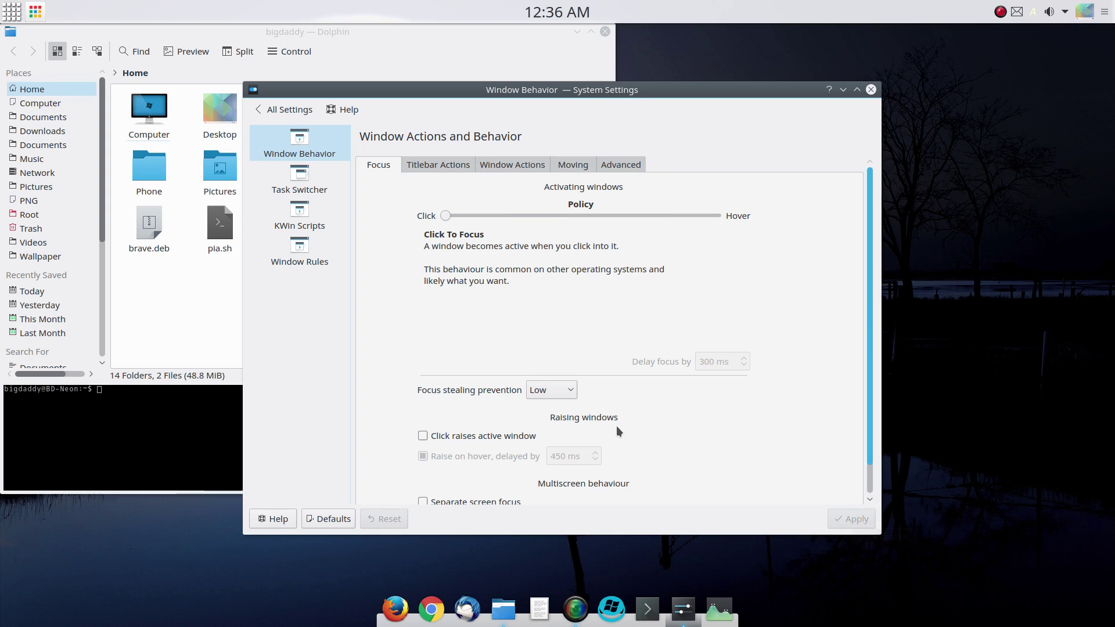
{"action": "left_click", "coordinate": [422, 166]}
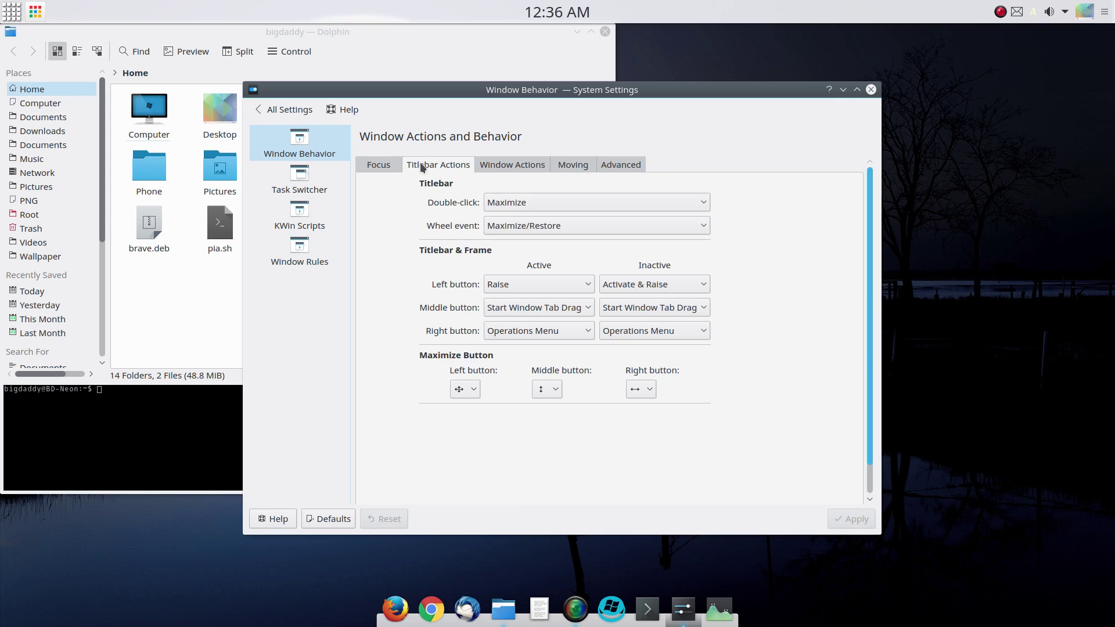
{"action": "left_click", "coordinate": [550, 203]}
{"action": "left_click", "coordinate": [551, 203]}
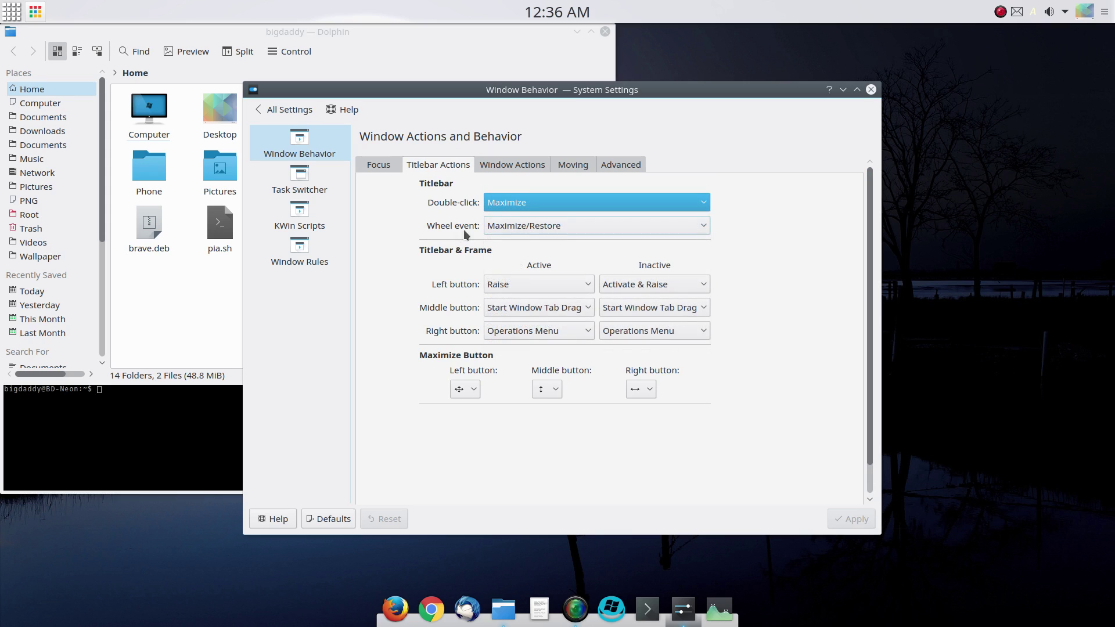
{"action": "left_click", "coordinate": [529, 228]}
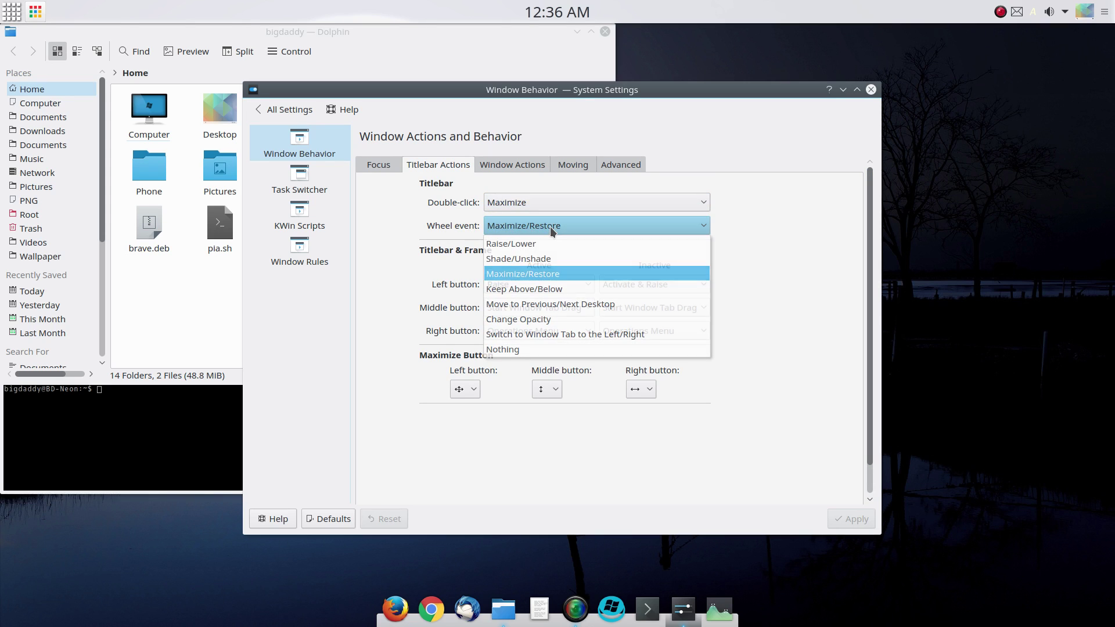
{"action": "left_click", "coordinate": [549, 226]}
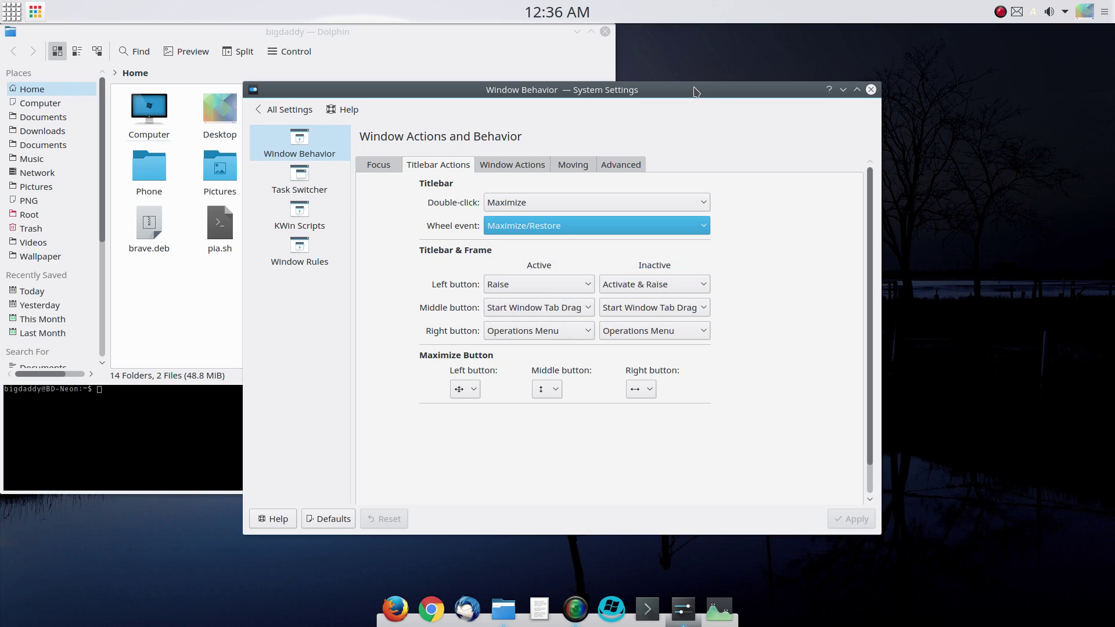
{"action": "scroll", "coordinate": [694, 88], "scroll_direction": "up", "scroll_amount": 1}
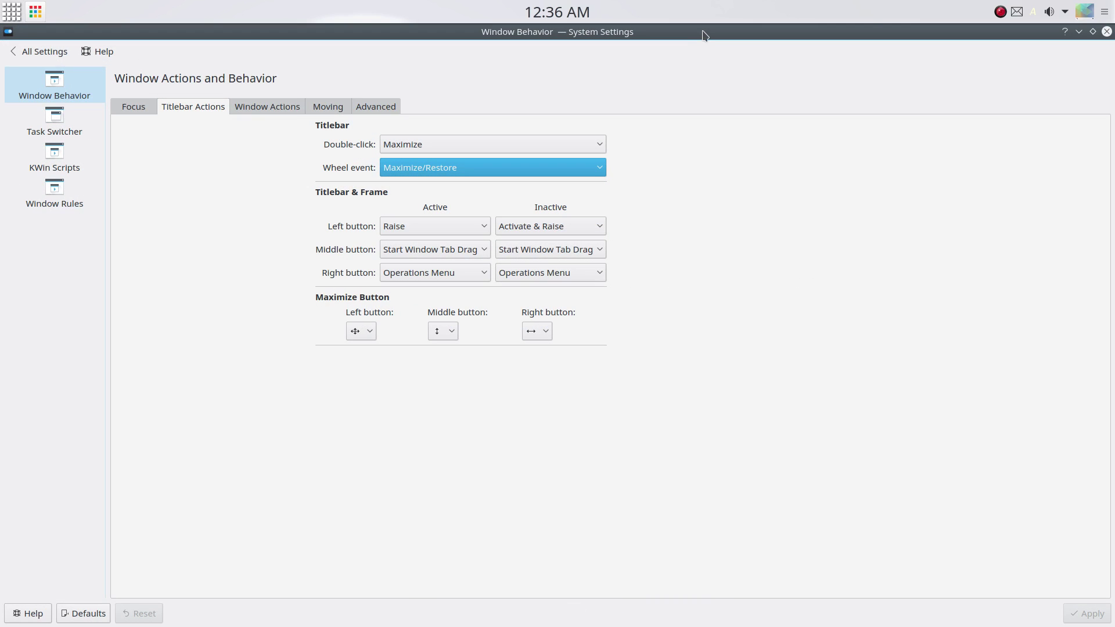
{"action": "scroll", "coordinate": [704, 35], "scroll_direction": "down", "scroll_amount": 1}
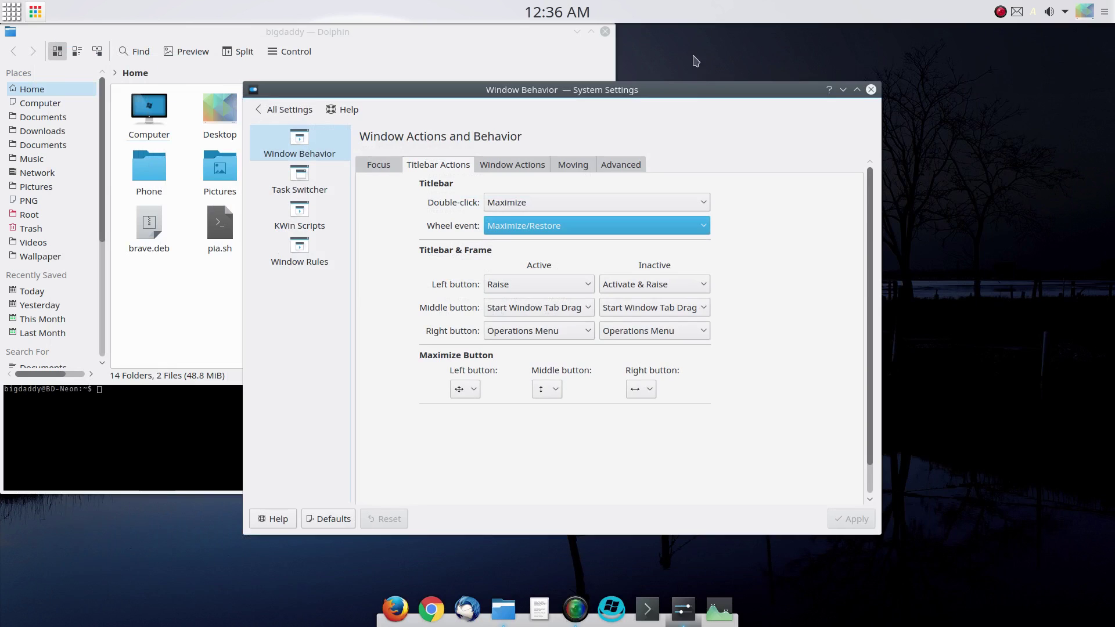
{"action": "scroll", "coordinate": [676, 92], "scroll_direction": "up", "scroll_amount": 1}
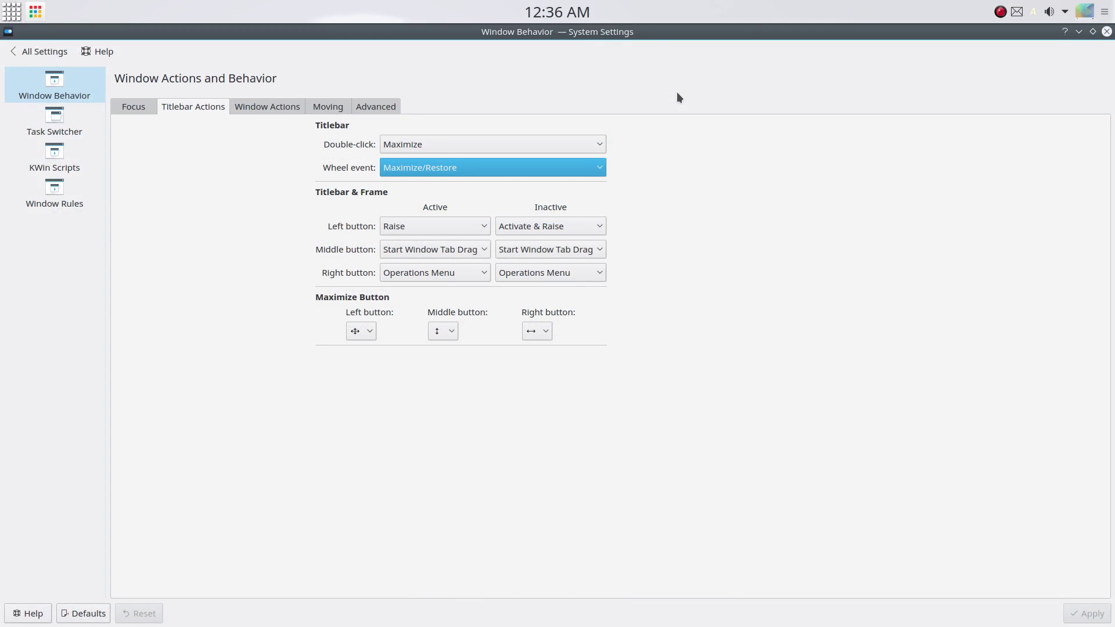
{"action": "scroll", "coordinate": [677, 36], "scroll_direction": "down", "scroll_amount": 1}
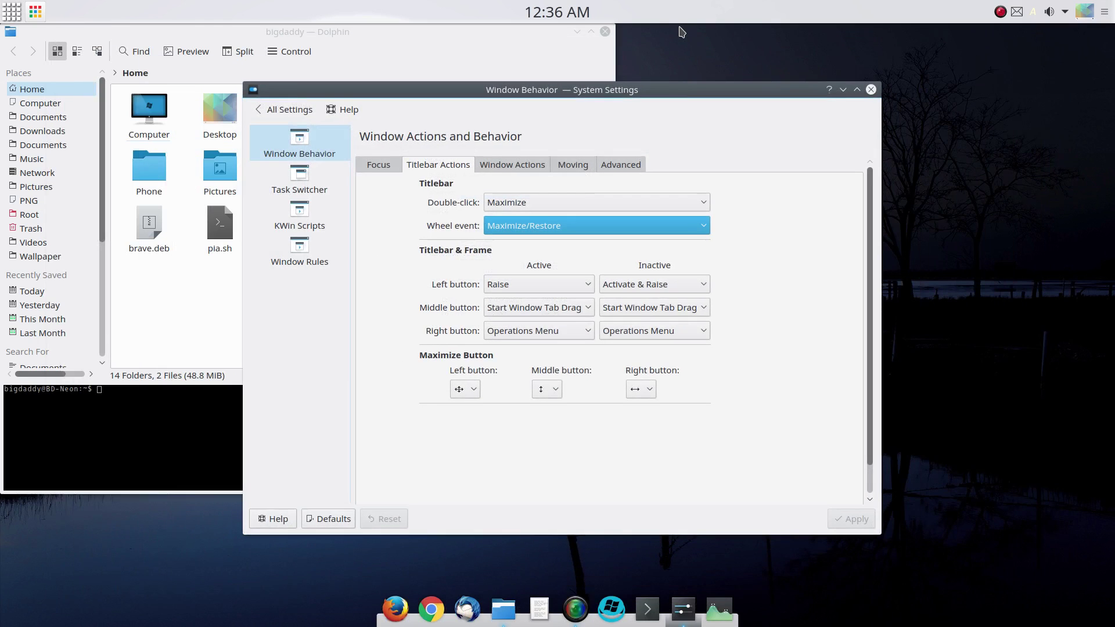
Step: Look through the Window Actions and Moving tabs, ending on the Advanced tab
{"action": "left_click", "coordinate": [497, 164]}
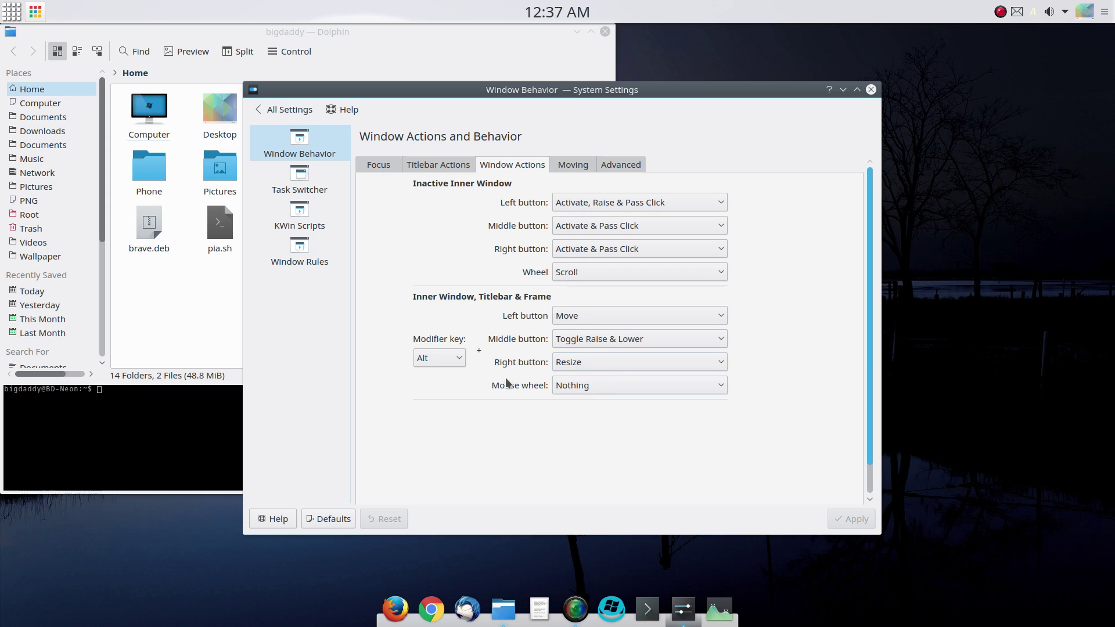
{"action": "left_click", "coordinate": [569, 165]}
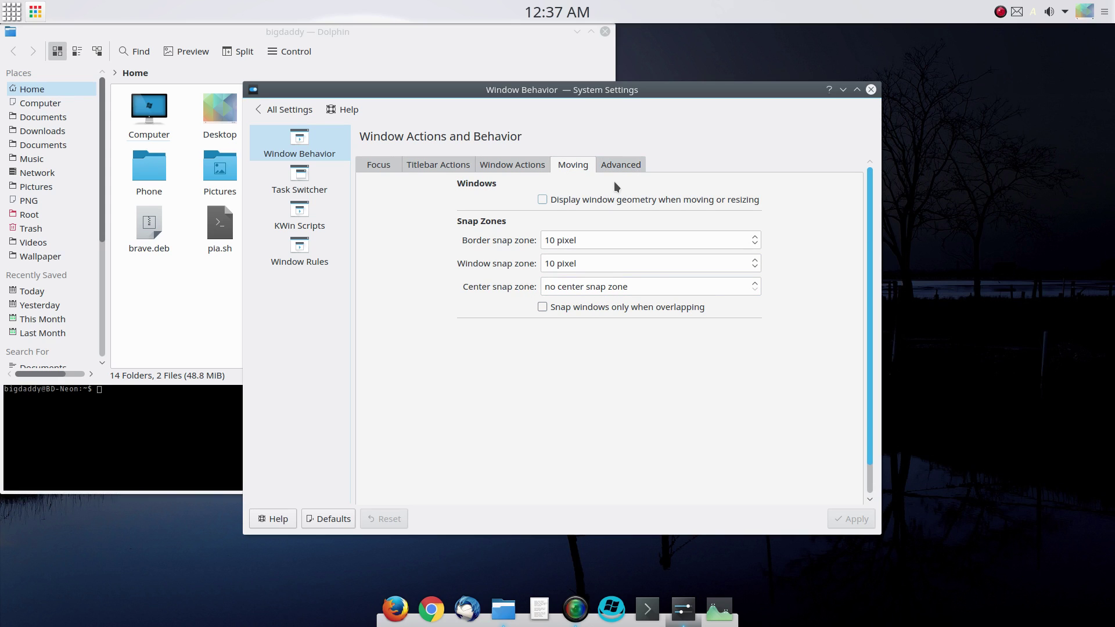
{"action": "left_click", "coordinate": [615, 165]}
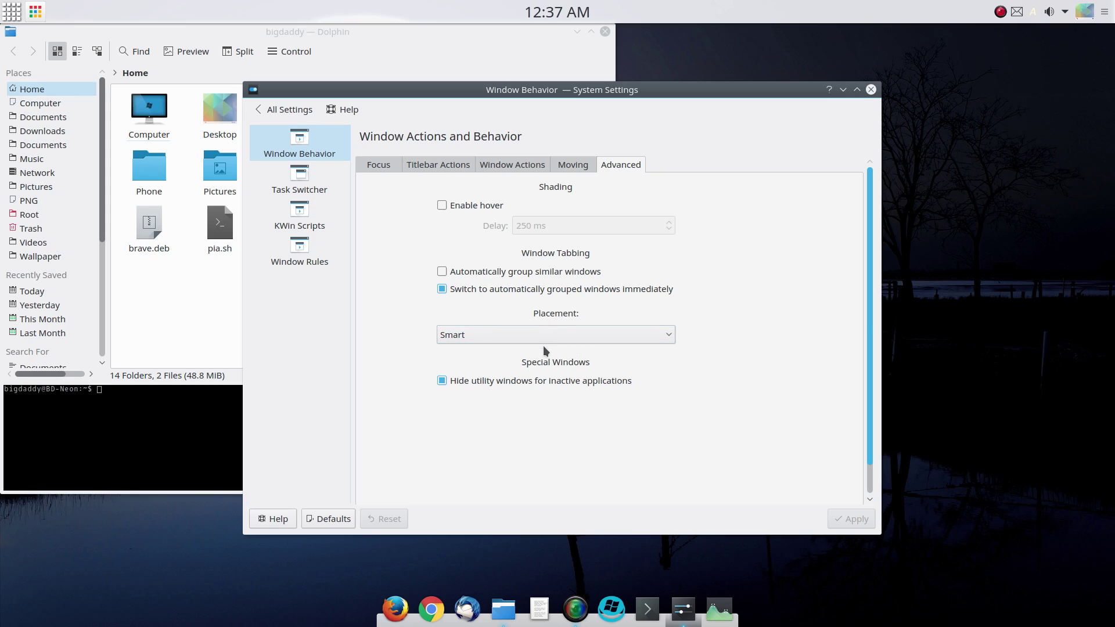
Step: Open KWrite and apply Centered as the window placement for new windows
{"action": "left_click", "coordinate": [540, 608]}
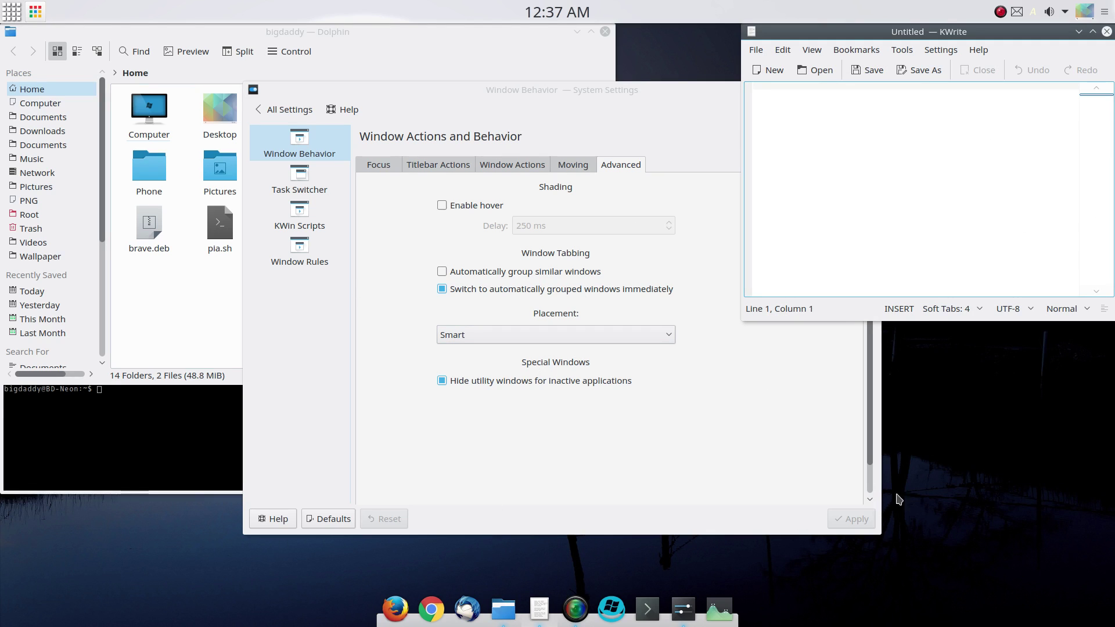
{"action": "left_click", "coordinate": [493, 331]}
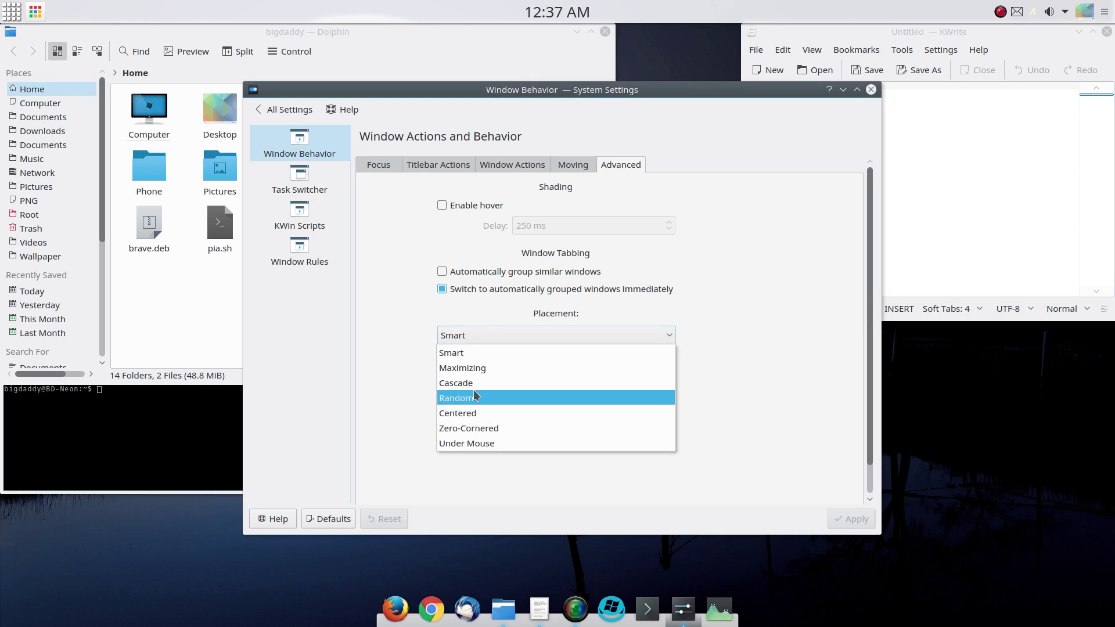
{"action": "left_click", "coordinate": [470, 413]}
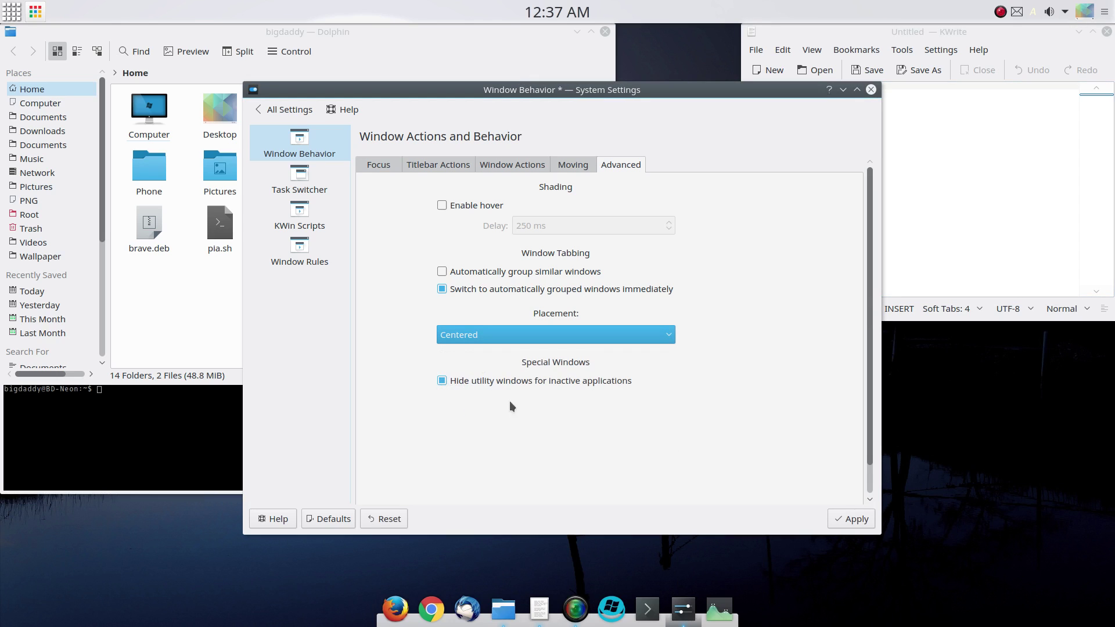
{"action": "left_click", "coordinate": [838, 526]}
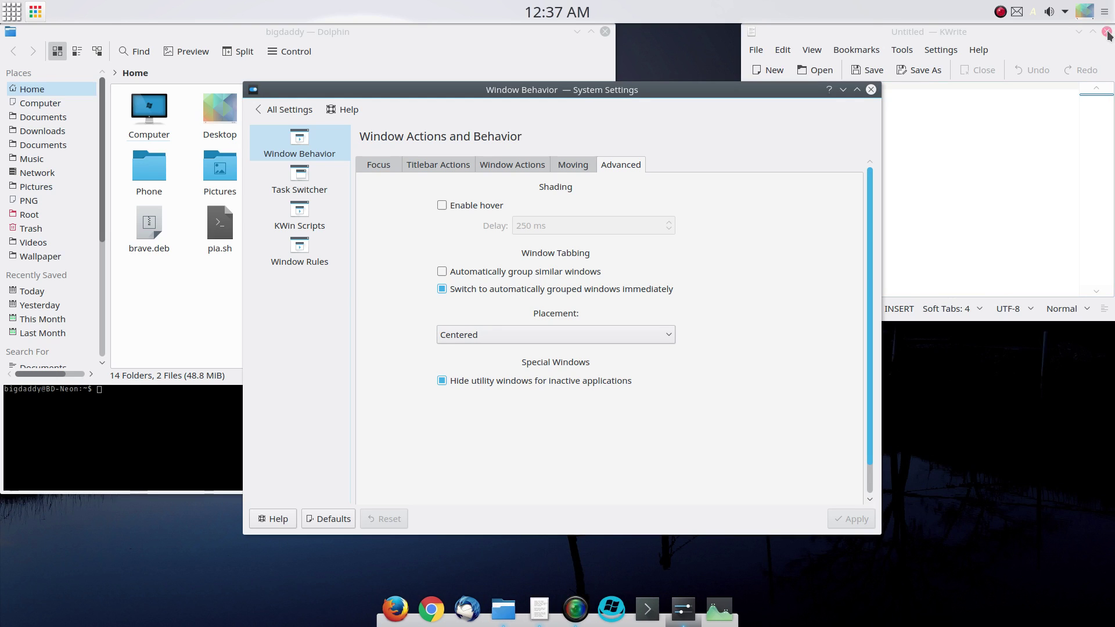
Step: Test the Centered placement by opening and closing fresh KWrite and Konsole windows
{"action": "left_click", "coordinate": [540, 609]}
{"action": "left_click", "coordinate": [539, 608]}
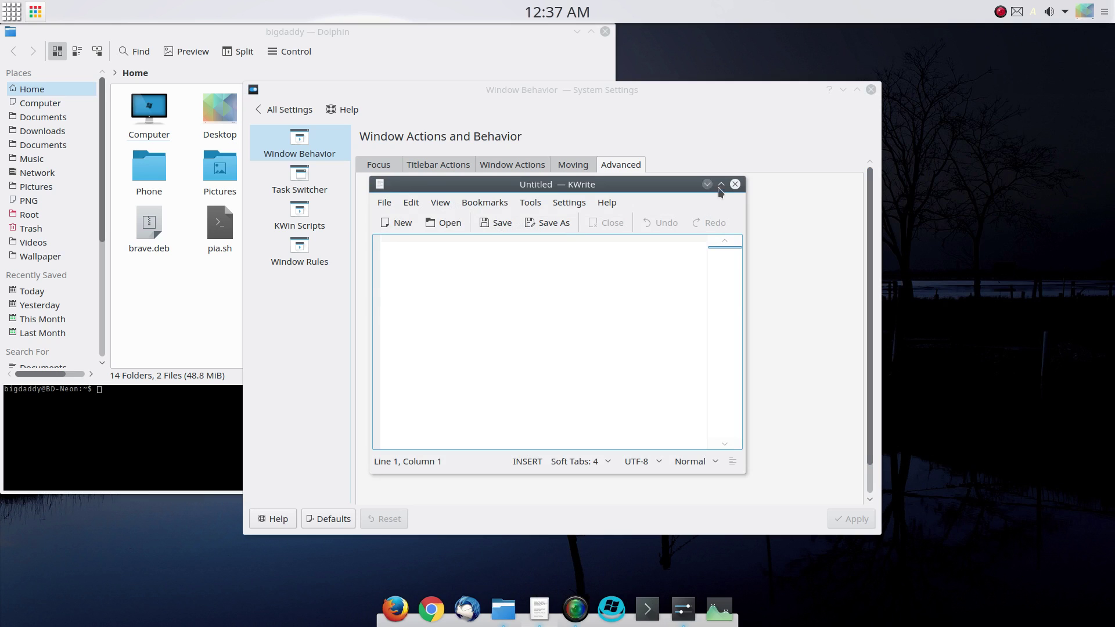
{"action": "left_click", "coordinate": [734, 184]}
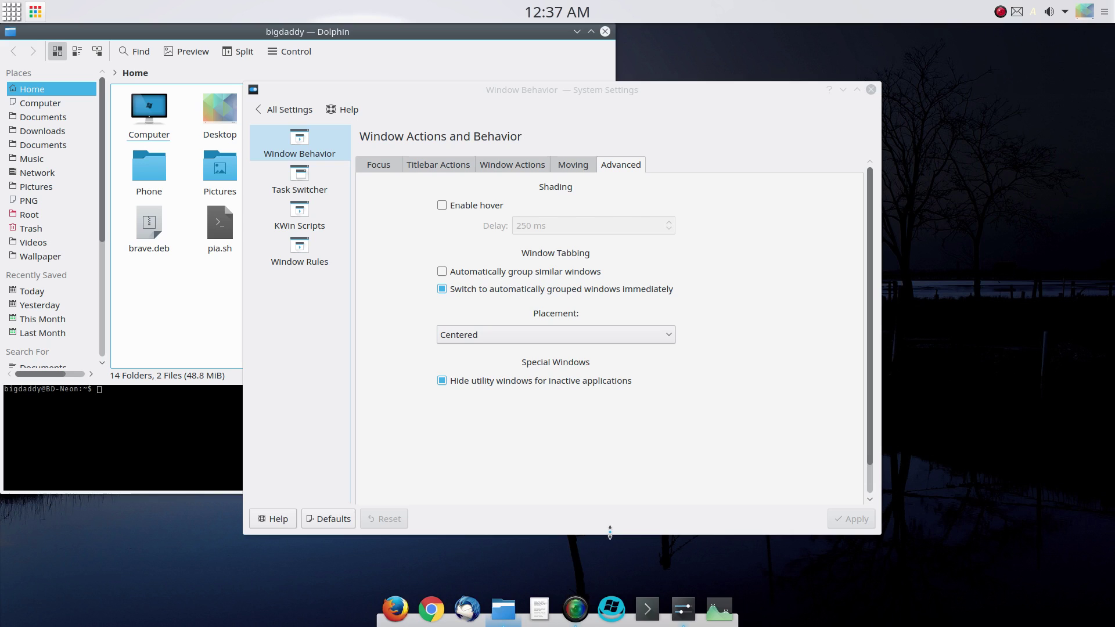
{"action": "left_click", "coordinate": [655, 617]}
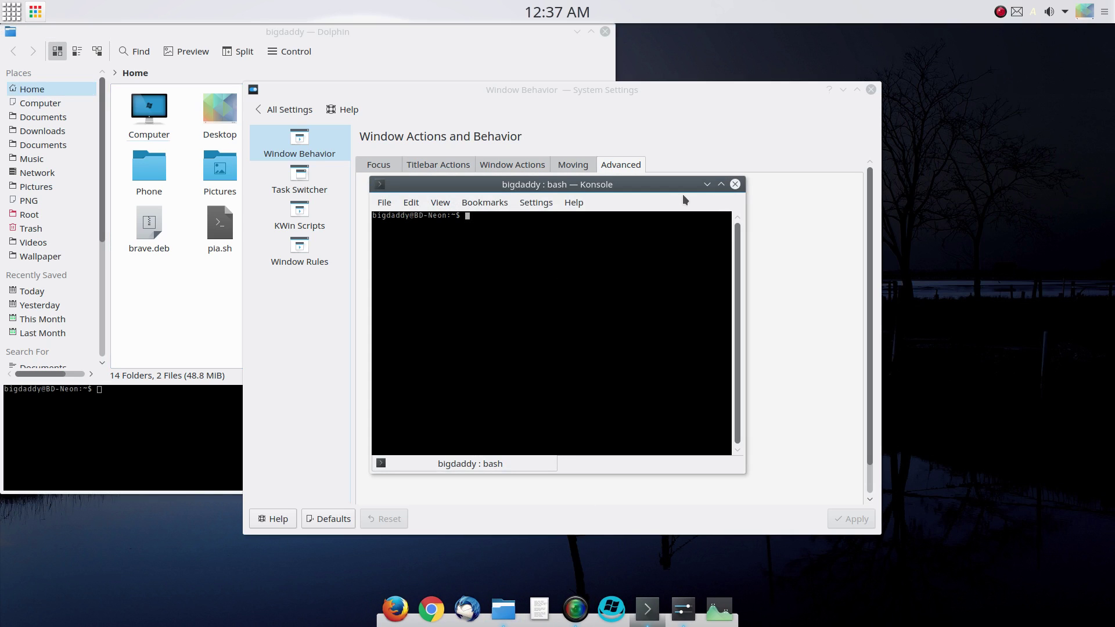
{"action": "left_click", "coordinate": [735, 184]}
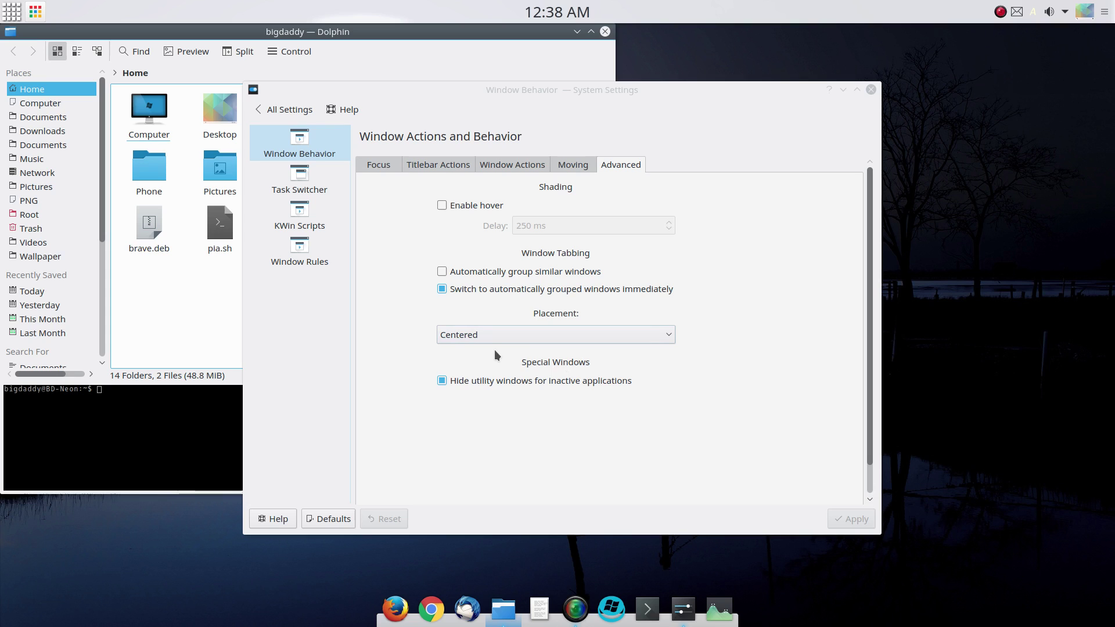
Step: Apply Breeze as the task switcher style and preview it with Alt+Tab
{"action": "left_click", "coordinate": [314, 172]}
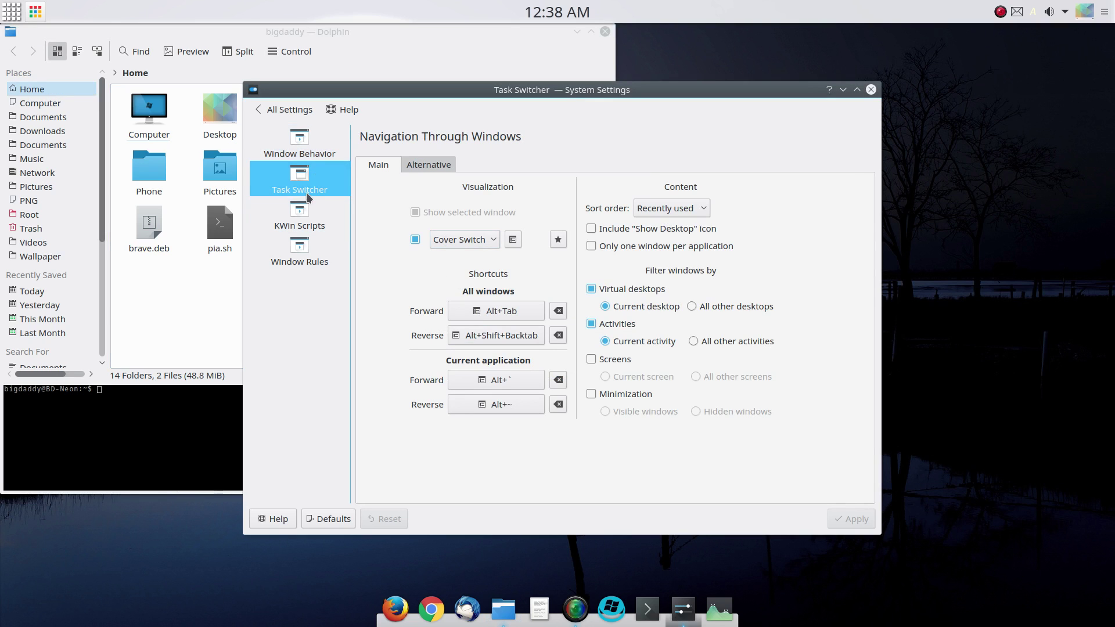
{"action": "left_click", "coordinate": [484, 239]}
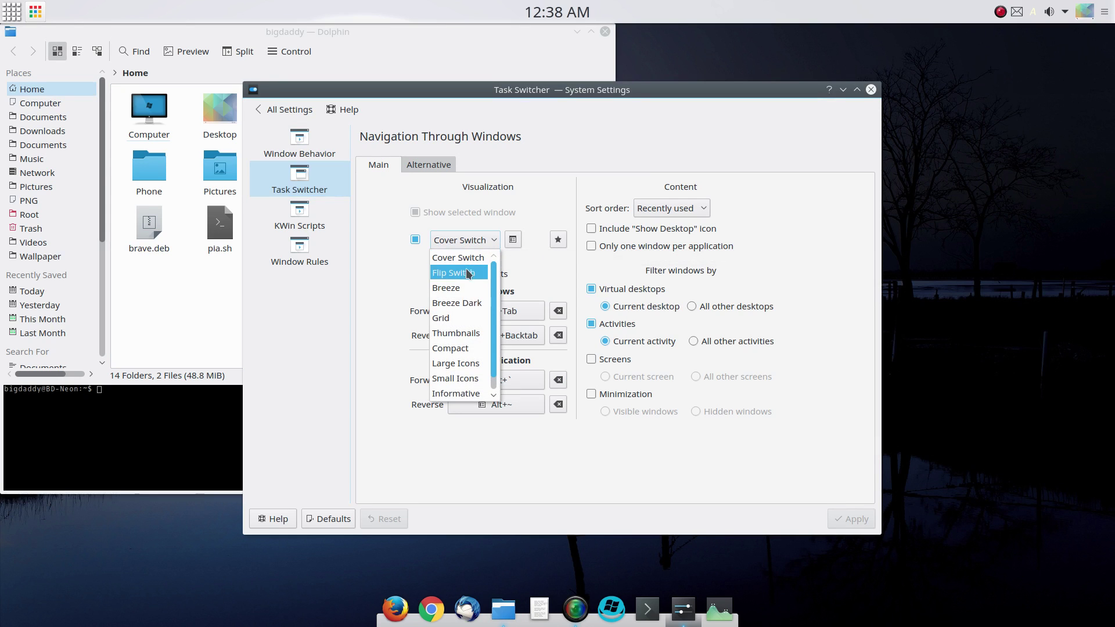
{"action": "left_click", "coordinate": [460, 288]}
{"action": "left_click", "coordinate": [847, 519]}
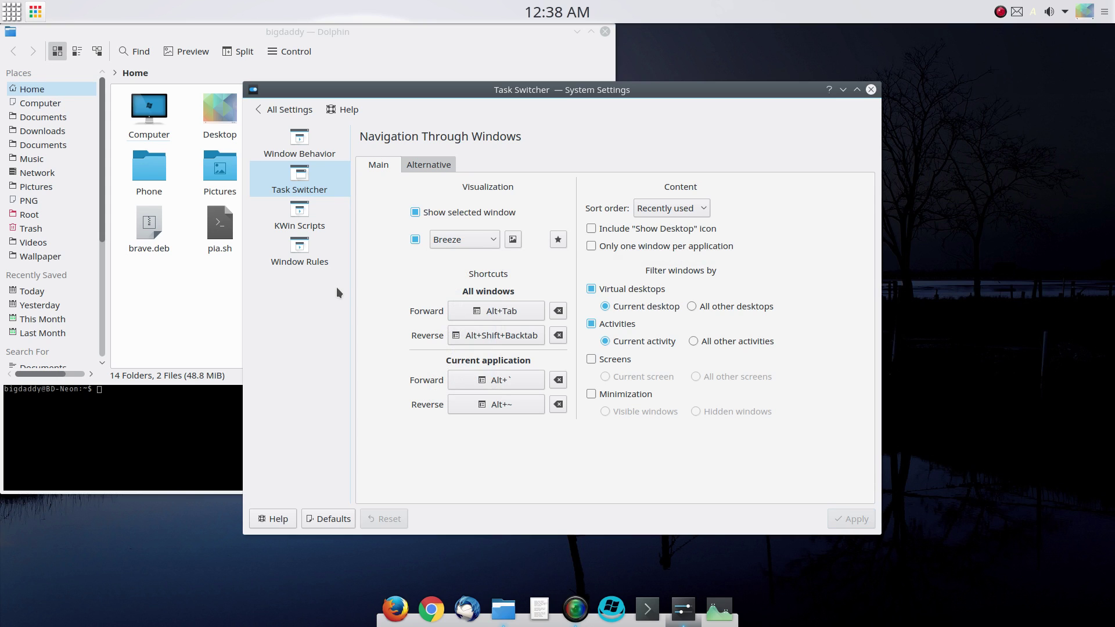
{"action": "key", "text": "alt+Tab"}
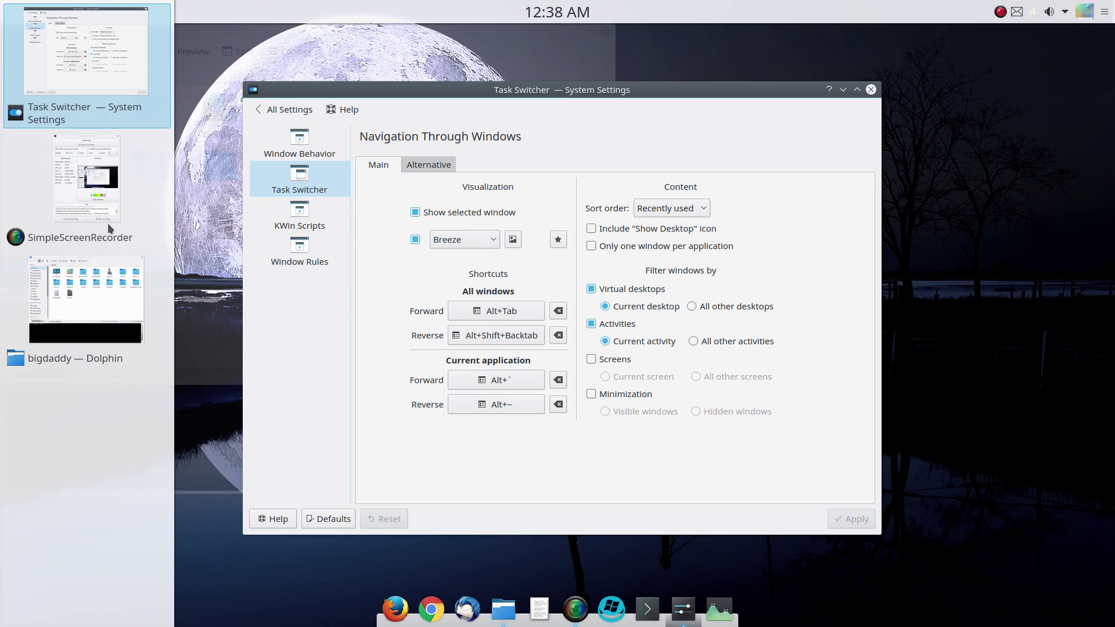
{"action": "key", "text": "alt+Tab"}
{"action": "key", "text": "alt+Tab"}
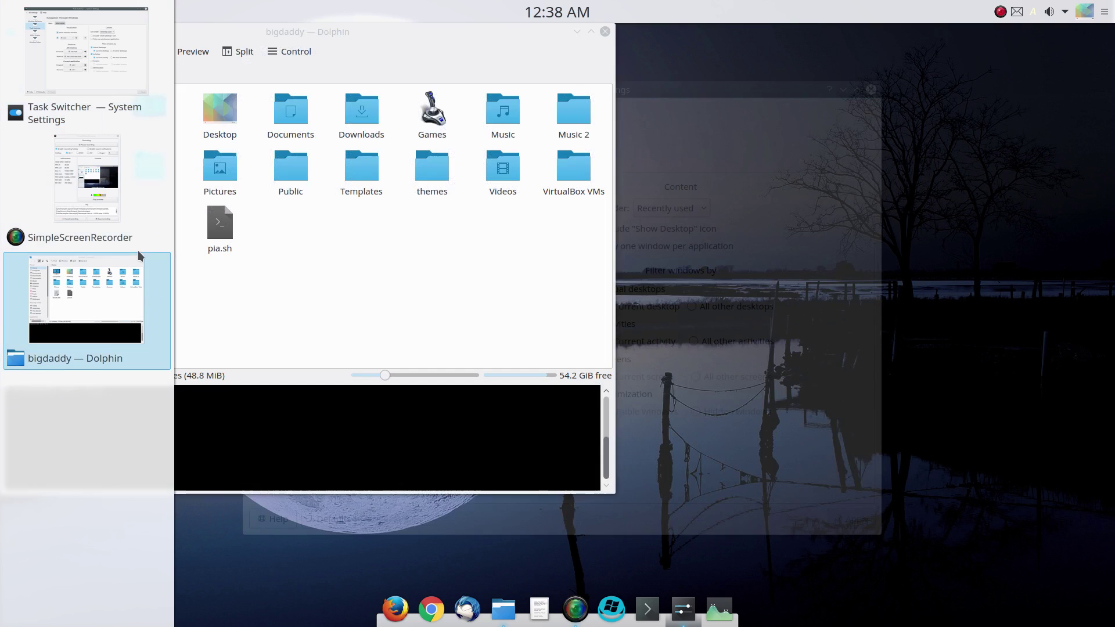
{"action": "key", "text": "alt+Tab"}
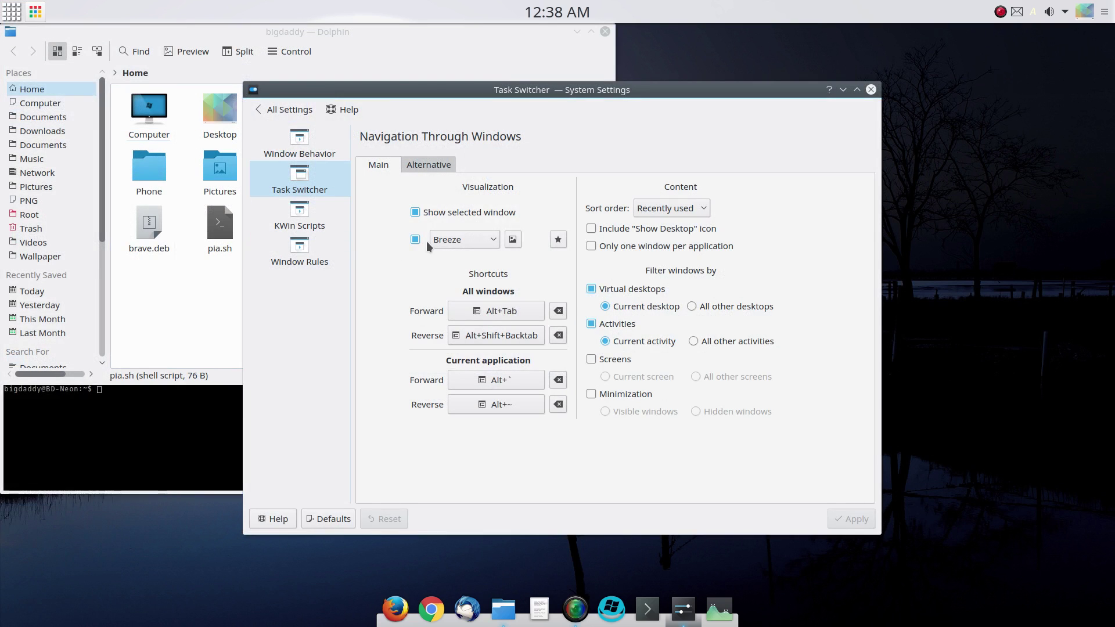
Step: Reapply Cover Switch, test it with Alt+Tab, then check the Alternative and KWin Scripts pages
{"action": "left_click", "coordinate": [472, 241]}
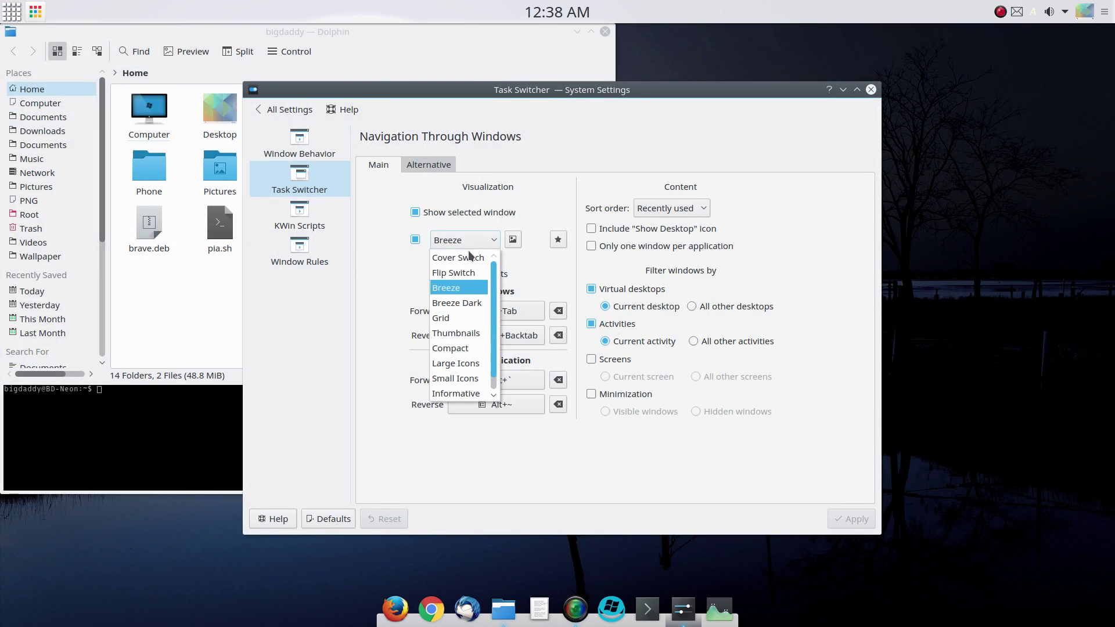
{"action": "left_click", "coordinate": [461, 260]}
{"action": "left_click", "coordinate": [851, 518]}
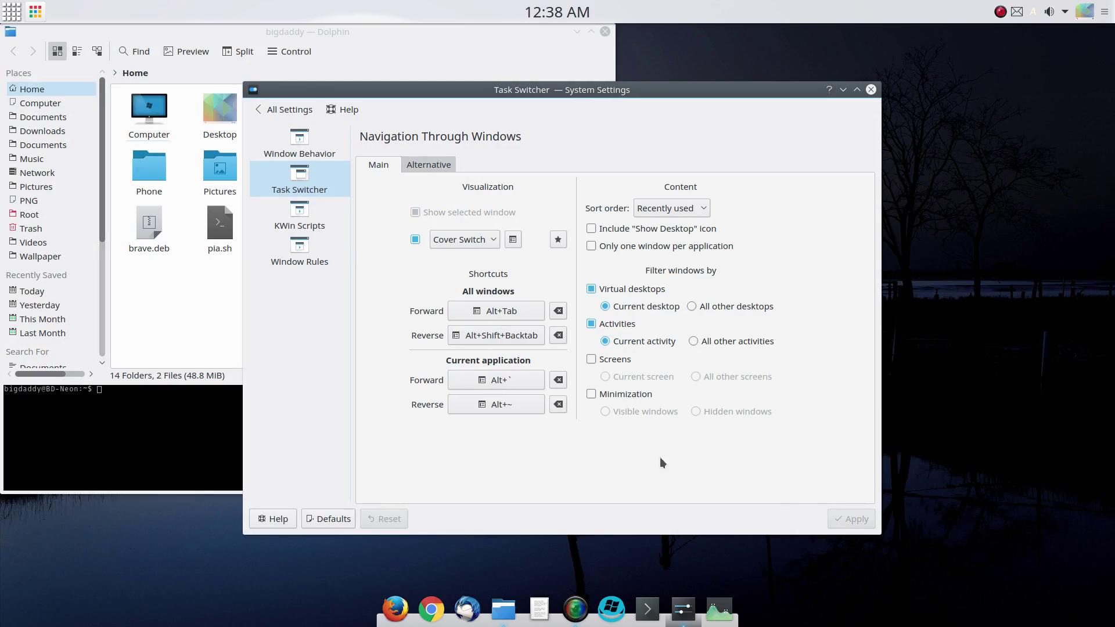
{"action": "key", "text": "alt+Tab"}
{"action": "key", "text": "alt+Tab"}
{"action": "key", "text": "alt+Tab"}
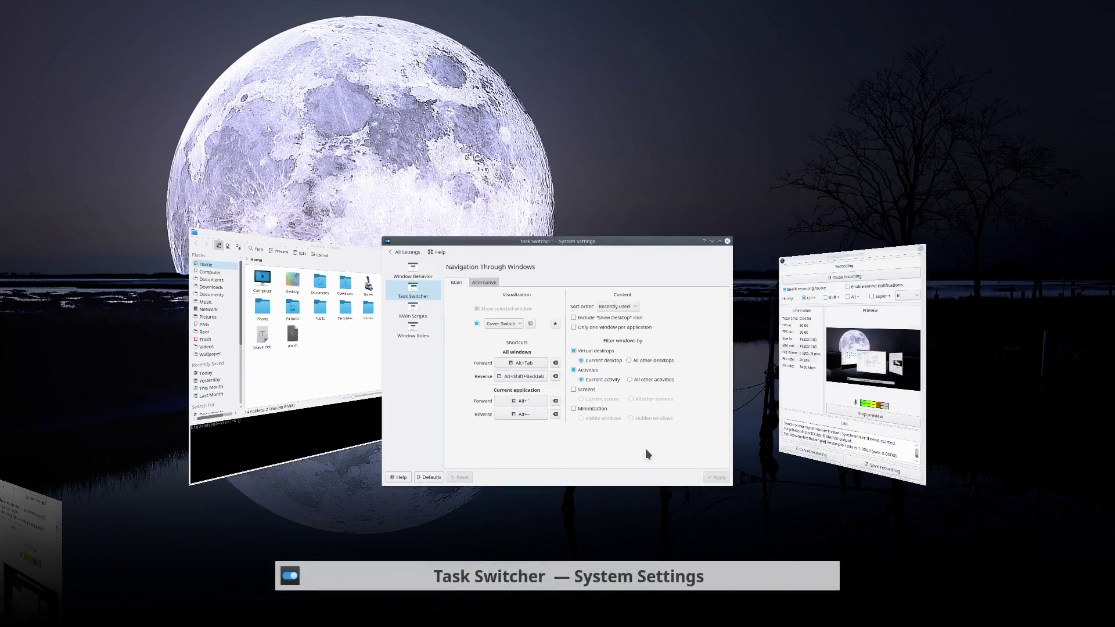
{"action": "key", "text": "alt+Tab"}
{"action": "key", "text": "alt+Tab"}
{"action": "key", "text": "alt+Tab"}
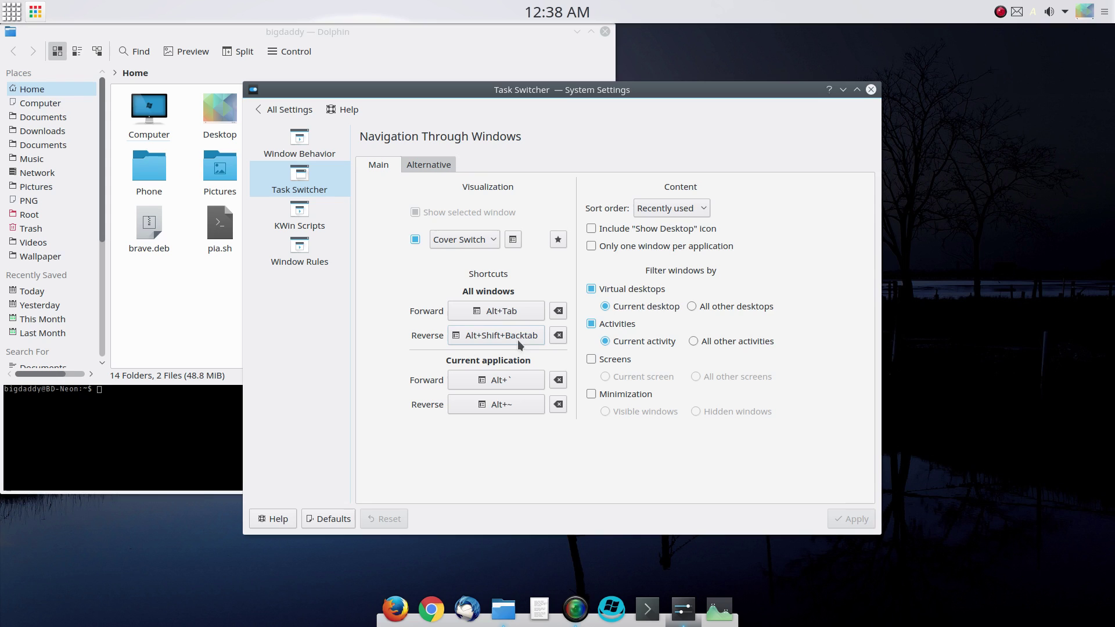
{"action": "left_click", "coordinate": [419, 167]}
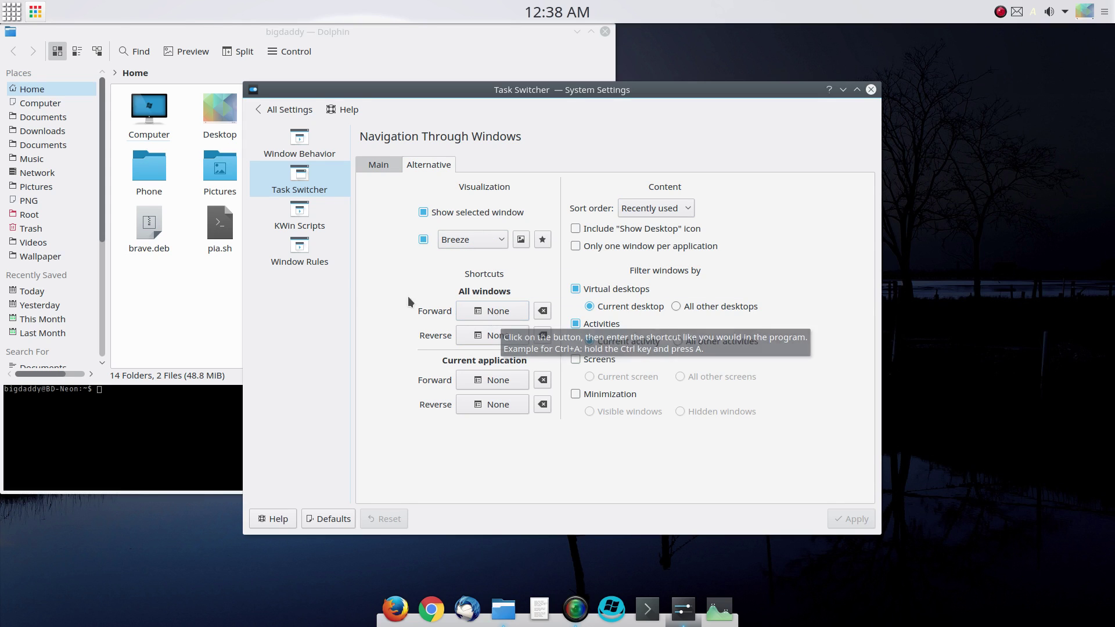
{"action": "left_click", "coordinate": [316, 229]}
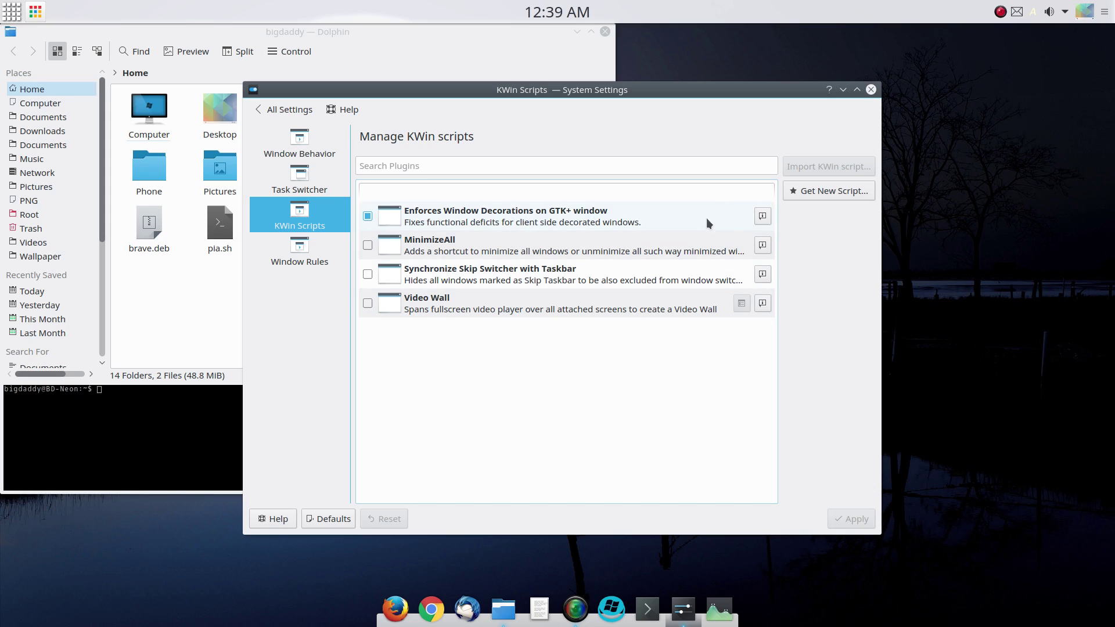
Step: Browse downloadable KWin scripts, close the installer, and go to Window Rules
{"action": "left_click", "coordinate": [837, 191]}
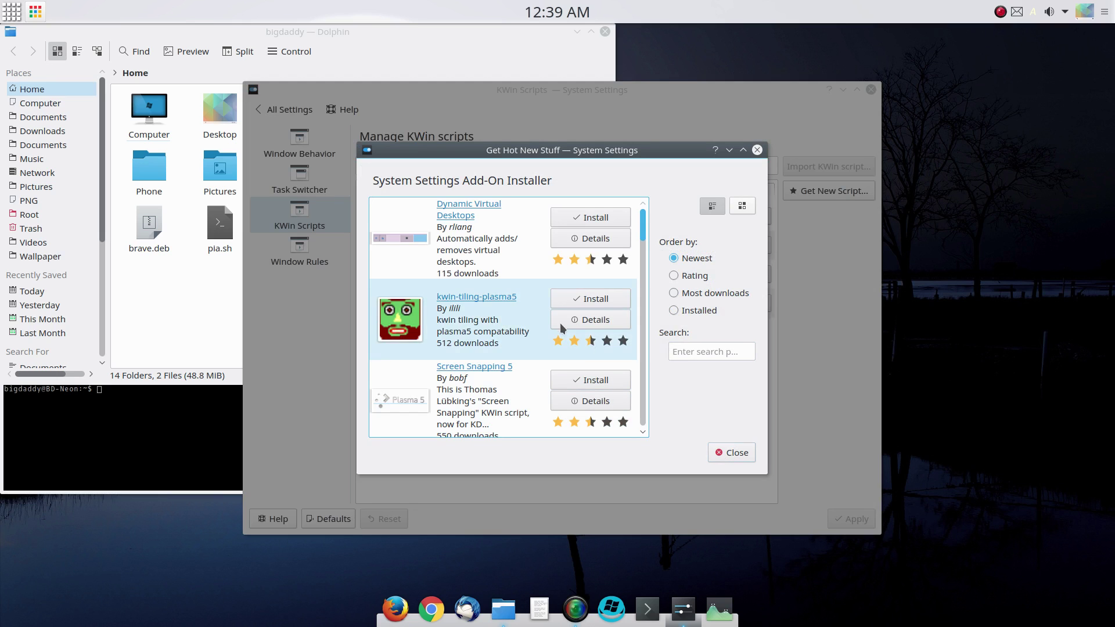
{"action": "scroll", "coordinate": [541, 316], "scroll_direction": "down", "scroll_amount": 5}
{"action": "scroll", "coordinate": [535, 319], "scroll_direction": "down", "scroll_amount": 8}
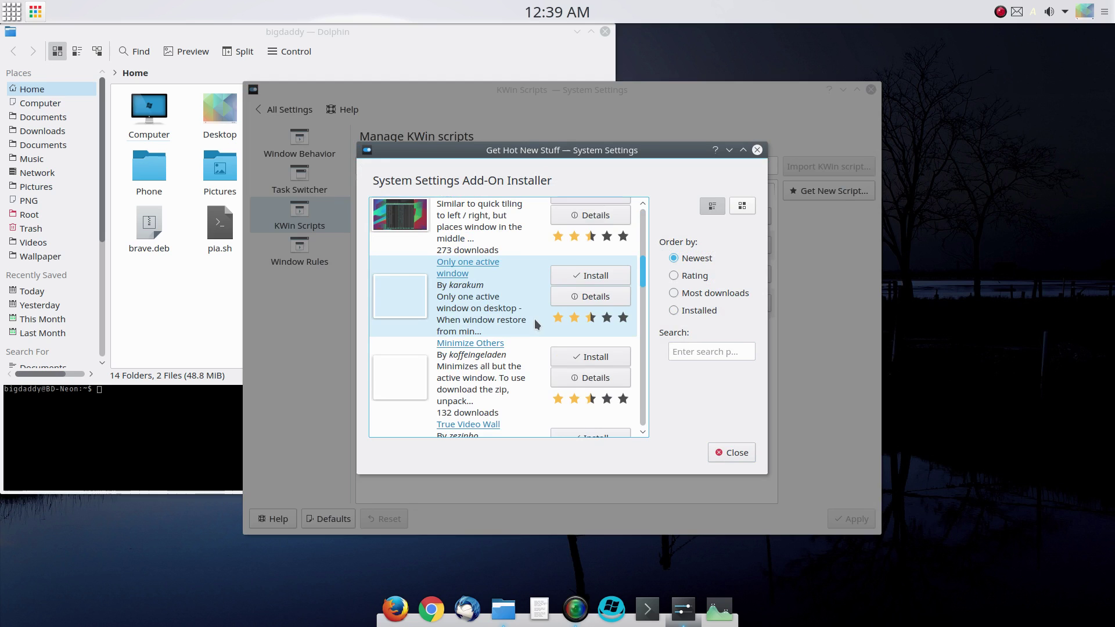
{"action": "scroll", "coordinate": [525, 319], "scroll_direction": "down", "scroll_amount": 8}
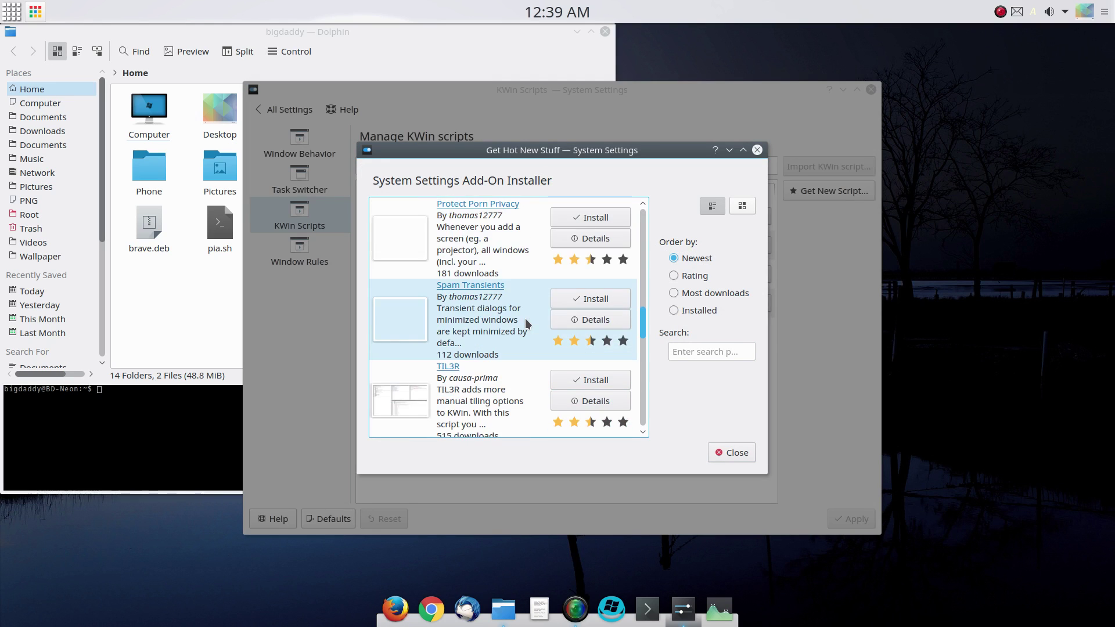
{"action": "scroll", "coordinate": [522, 315], "scroll_direction": "down", "scroll_amount": 3}
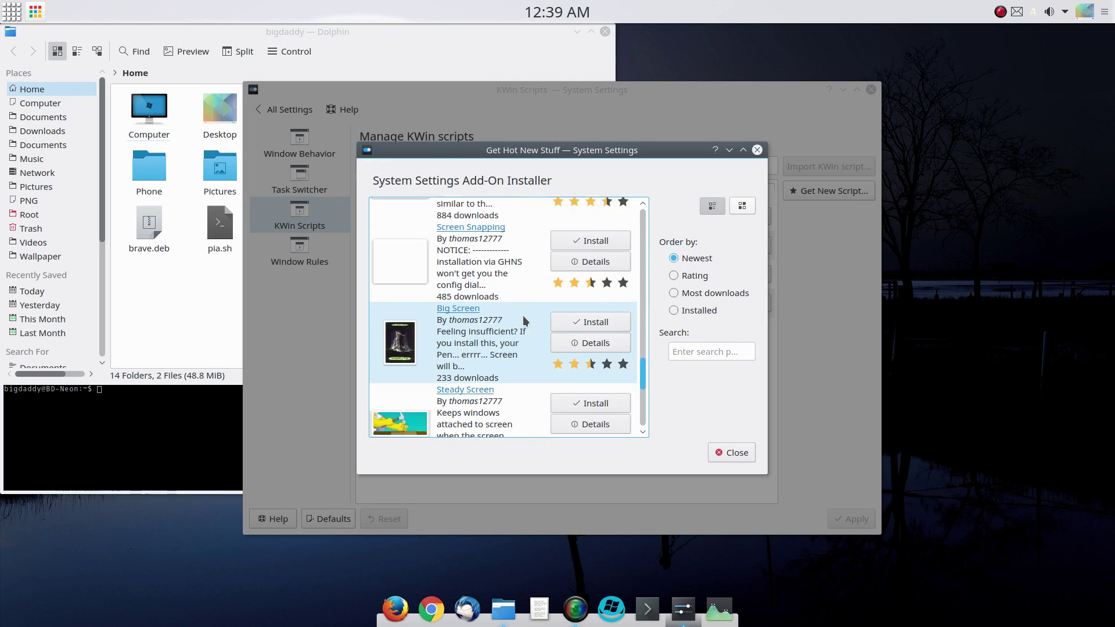
{"action": "left_click", "coordinate": [748, 451]}
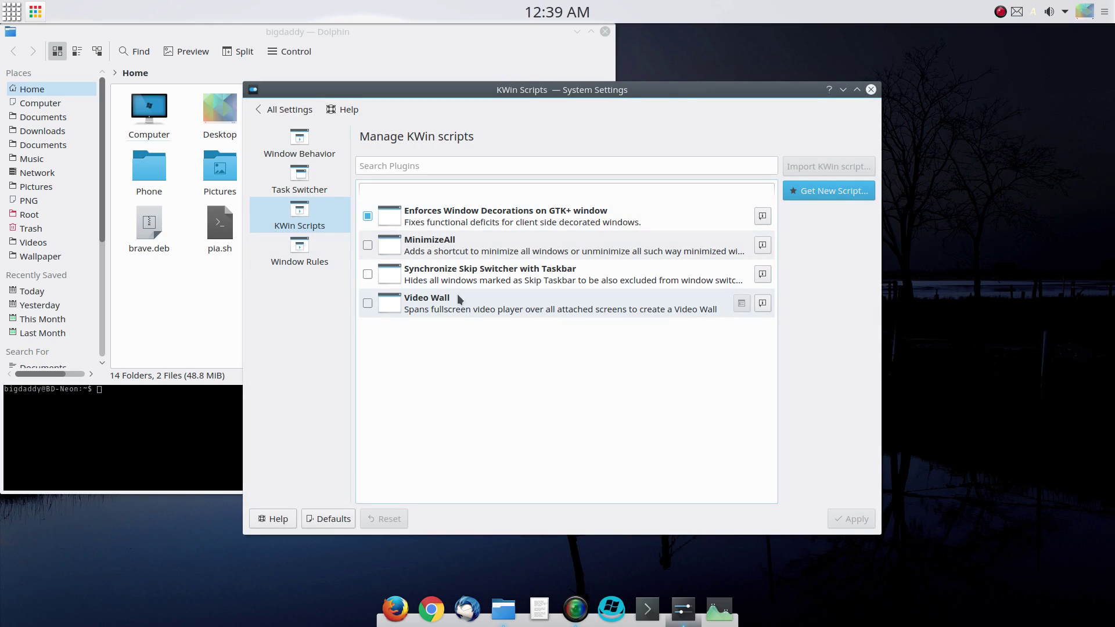
{"action": "left_click", "coordinate": [312, 259]}
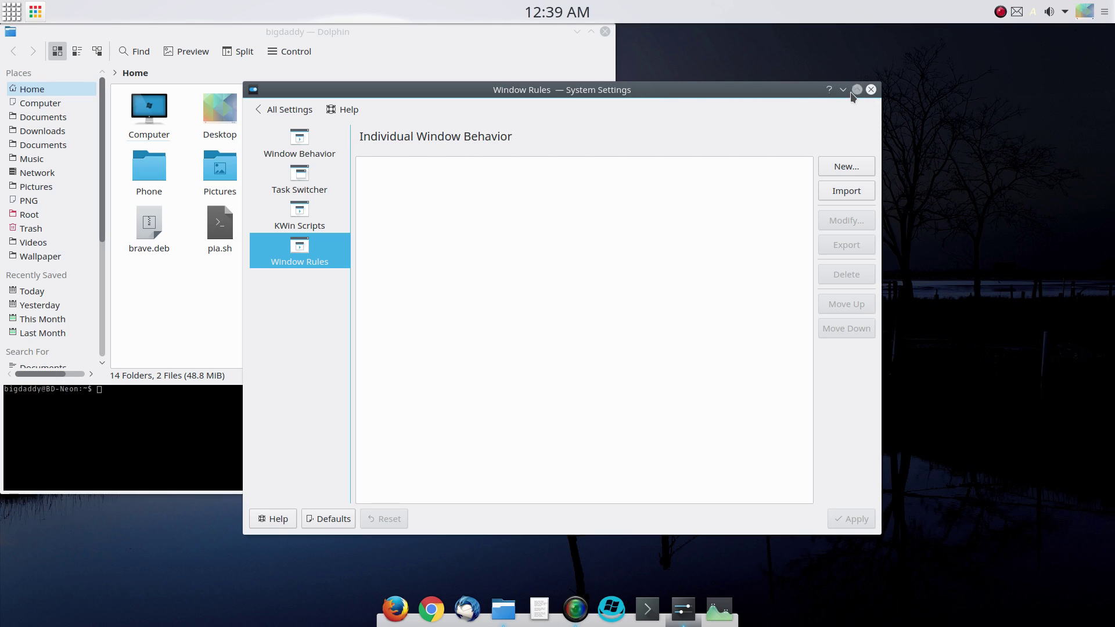
Step: Close System Settings and relaunch Dolphin positioned near screen centre
{"action": "left_click_drag", "start_coordinate": [747, 90], "coordinate": [946, 80]}
{"action": "left_click", "coordinate": [1056, 80]}
{"action": "left_click_drag", "start_coordinate": [548, 36], "coordinate": [753, 78]}
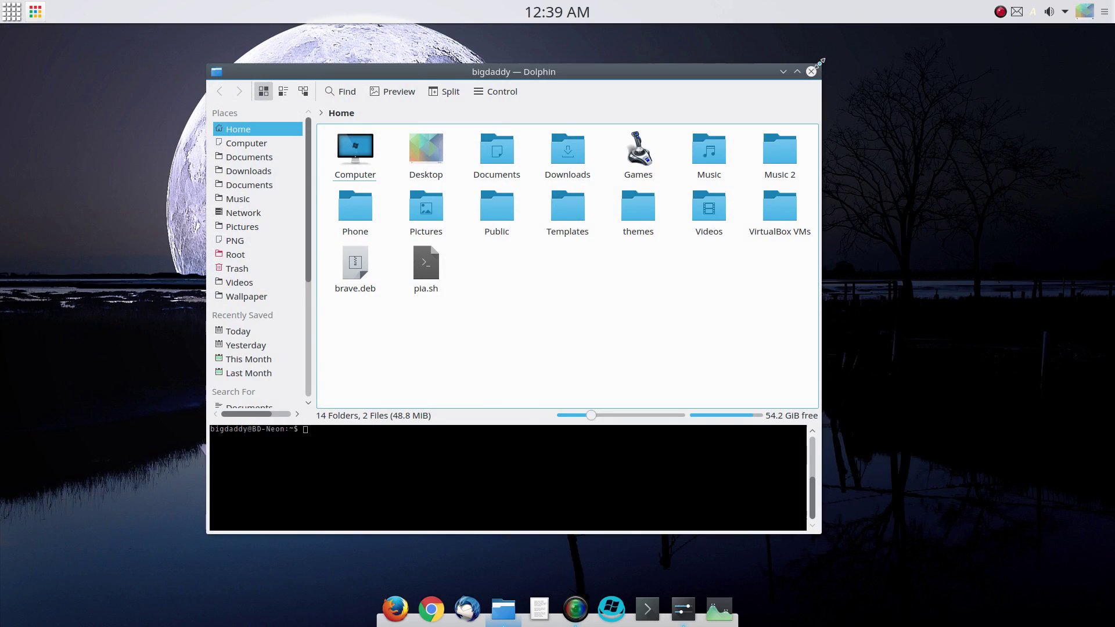
{"action": "left_click_drag", "start_coordinate": [820, 64], "coordinate": [651, 169]}
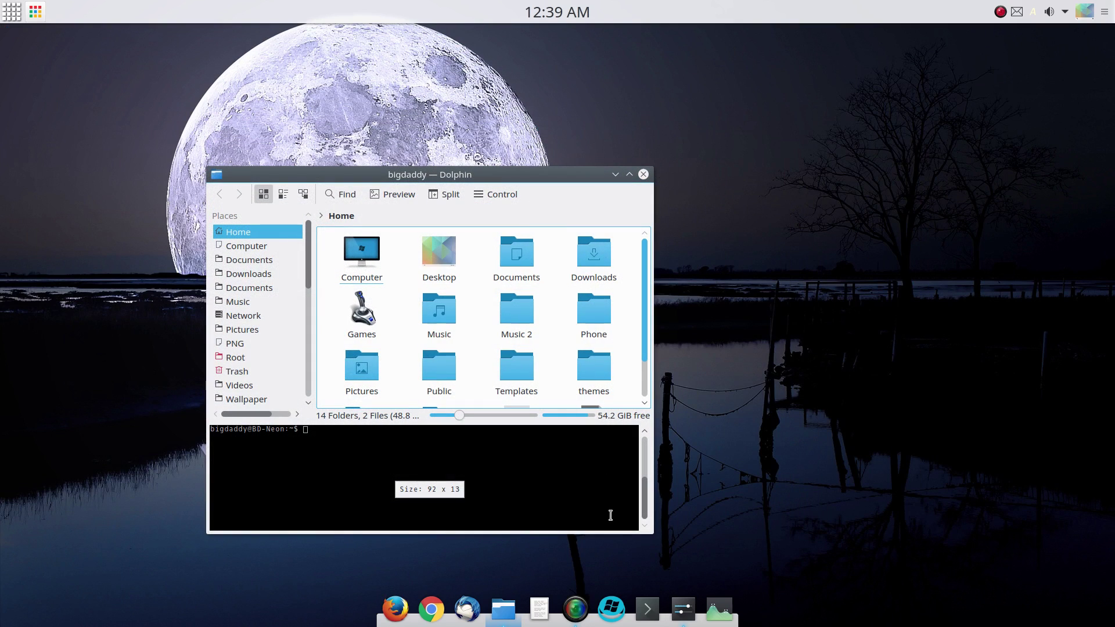
{"action": "left_click", "coordinate": [643, 174]}
{"action": "left_click", "coordinate": [502, 608]}
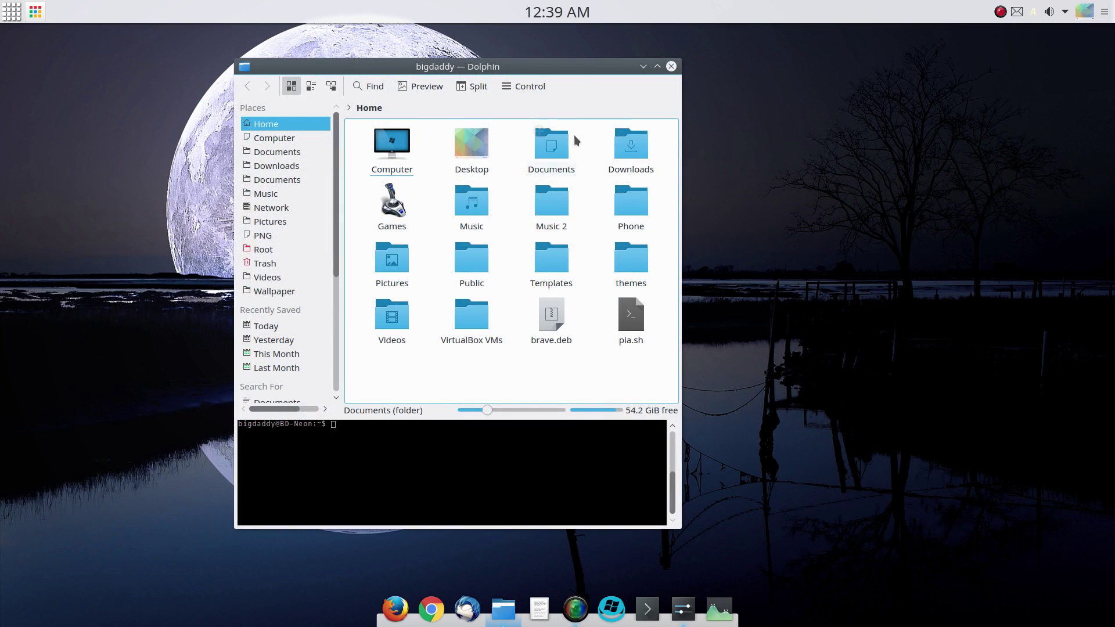
{"action": "left_click_drag", "start_coordinate": [582, 74], "coordinate": [594, 93]}
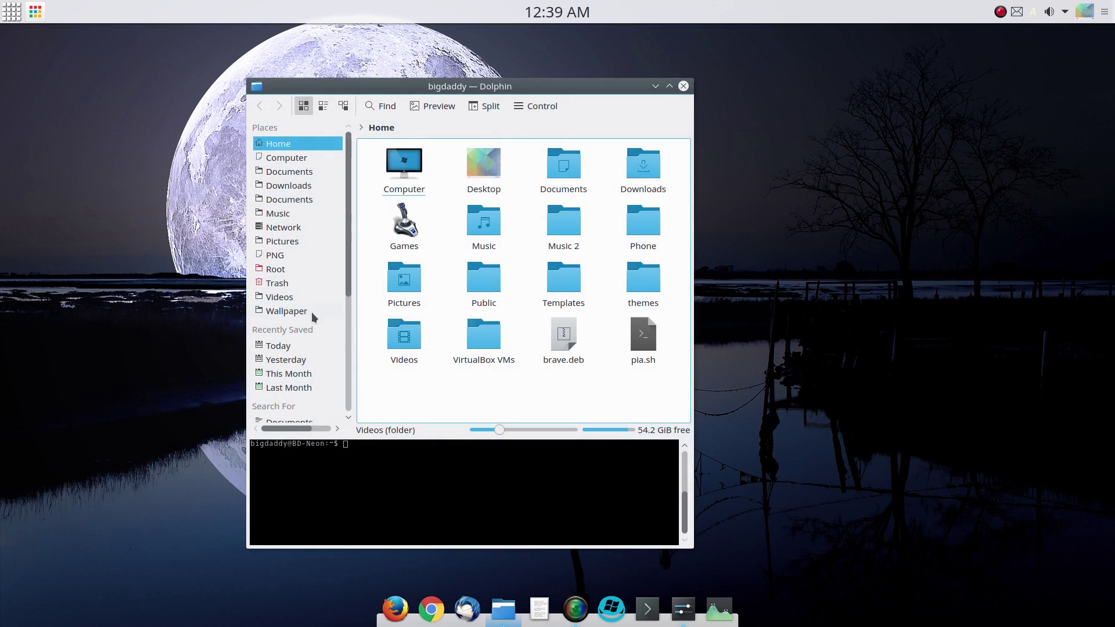
Step: Enlarge the Dolphin window and make its icons one zoom size bigger
{"action": "right_click", "coordinate": [515, 88]}
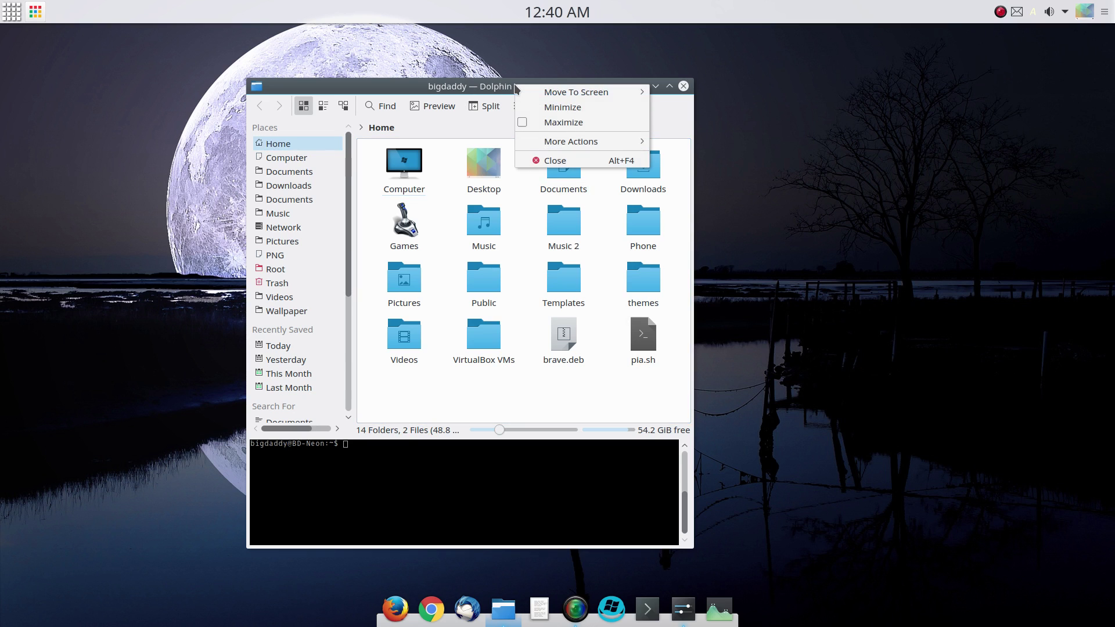
{"action": "key", "text": "Escape"}
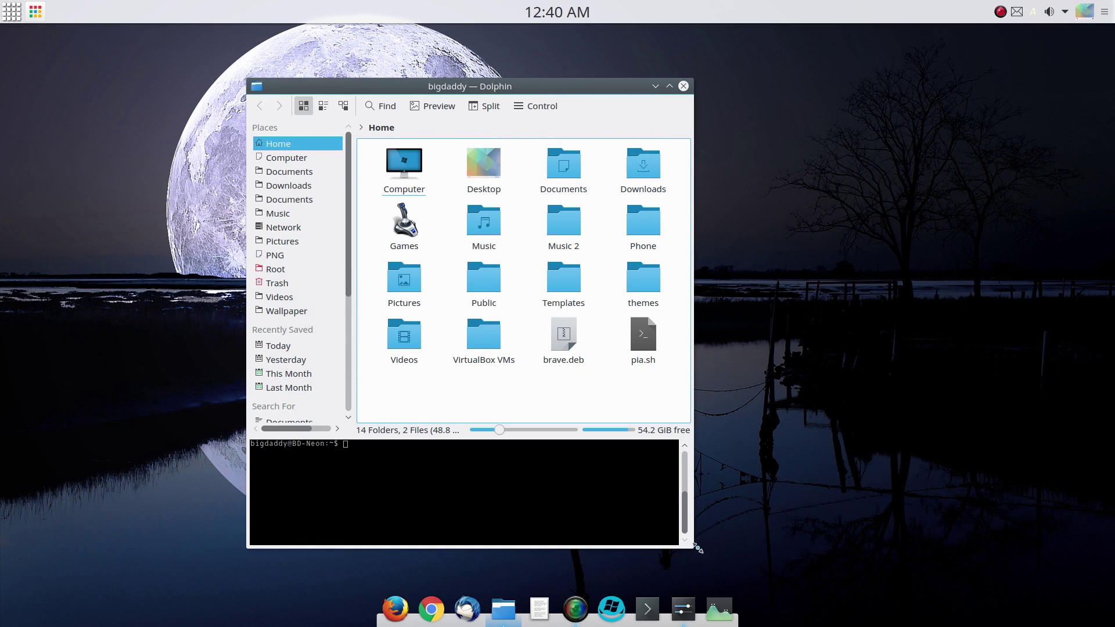
{"action": "left_click_drag", "start_coordinate": [695, 548], "coordinate": [814, 568]}
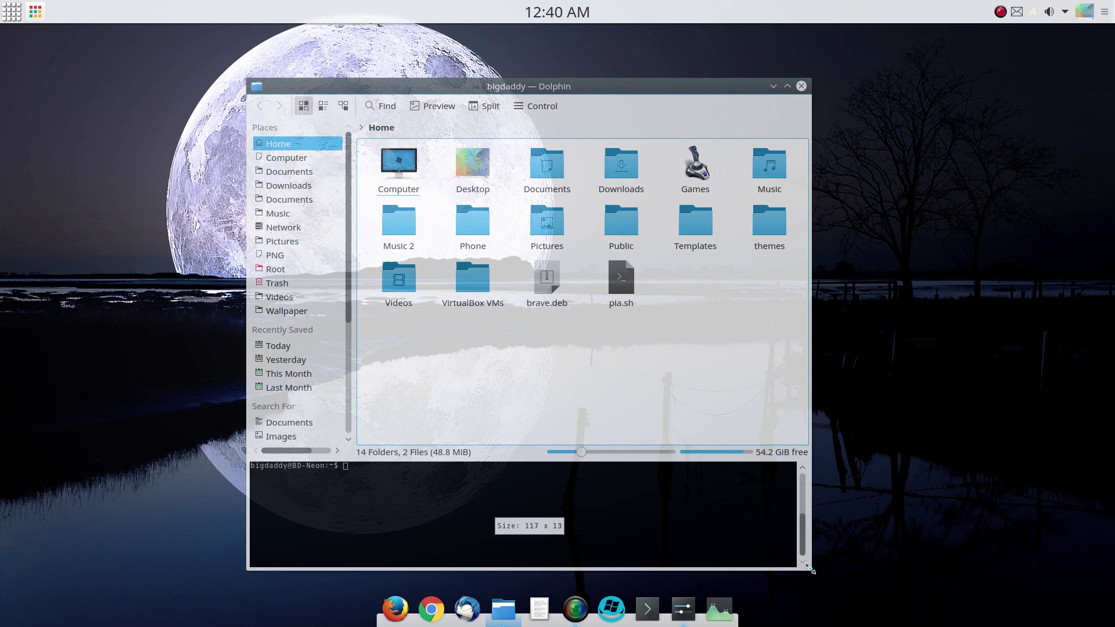
{"action": "left_click_drag", "start_coordinate": [813, 571], "coordinate": [812, 572]}
{"action": "left_click_drag", "start_coordinate": [589, 103], "coordinate": [601, 95]}
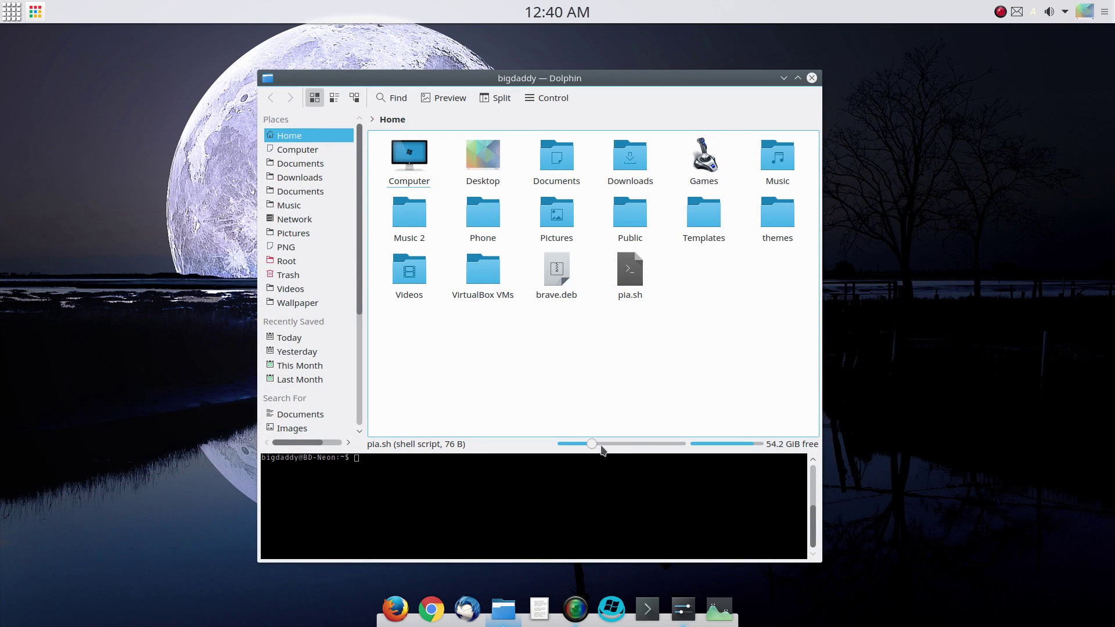
{"action": "mouse_move", "coordinate": [595, 452]}
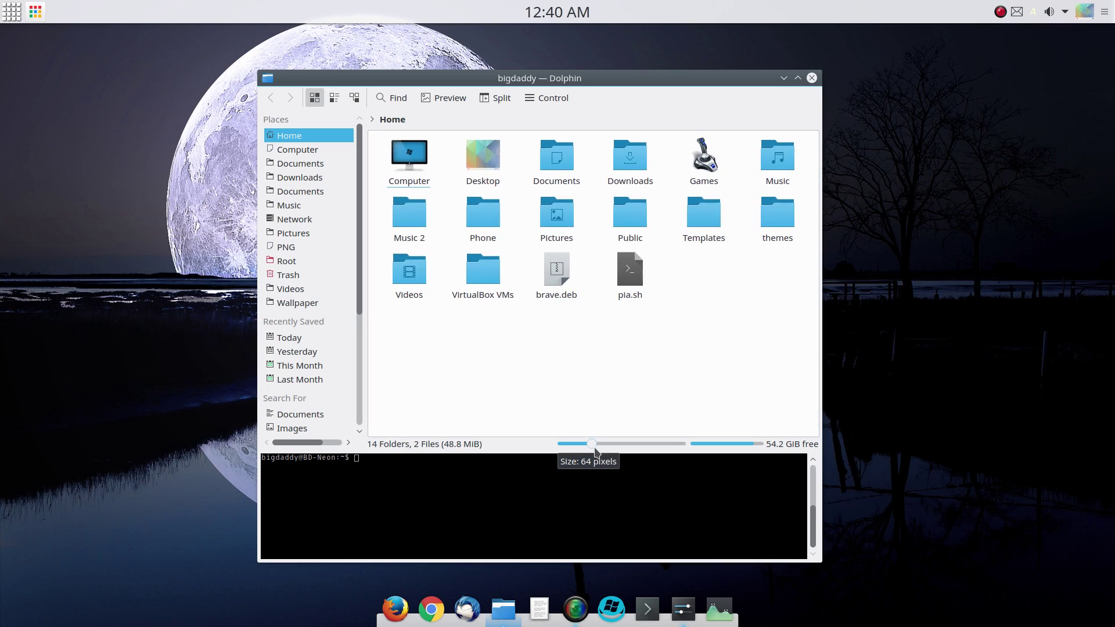
{"action": "scroll", "coordinate": [594, 448], "scroll_direction": "up", "scroll_amount": 1}
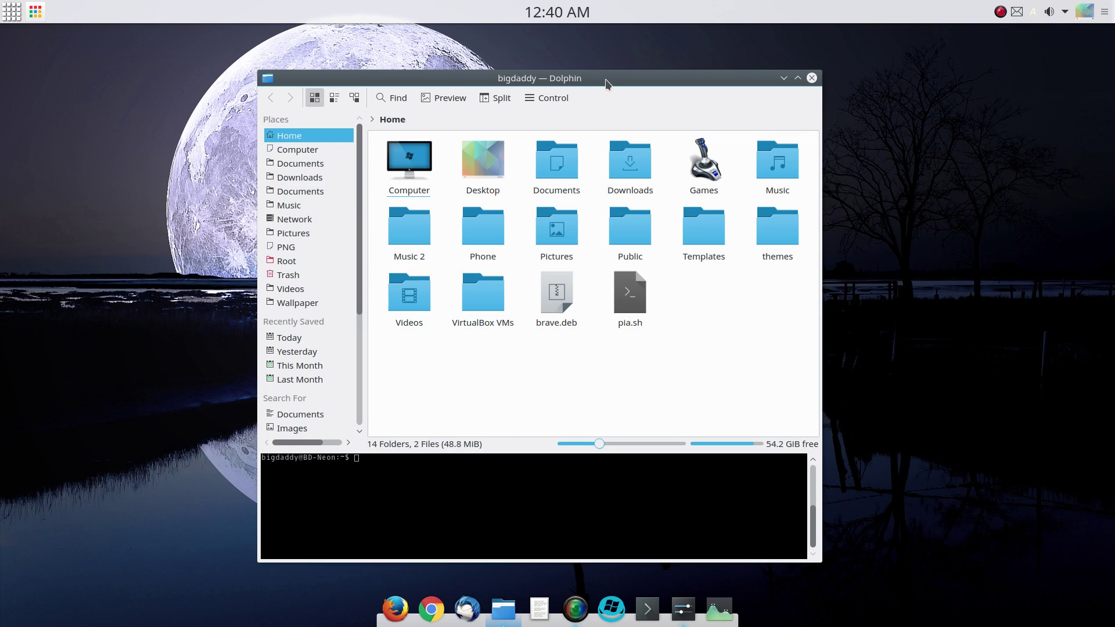
Step: Open Dolphin's title-bar menu and expand More Actions to reveal Special Window Settings
{"action": "left_click", "coordinate": [268, 79]}
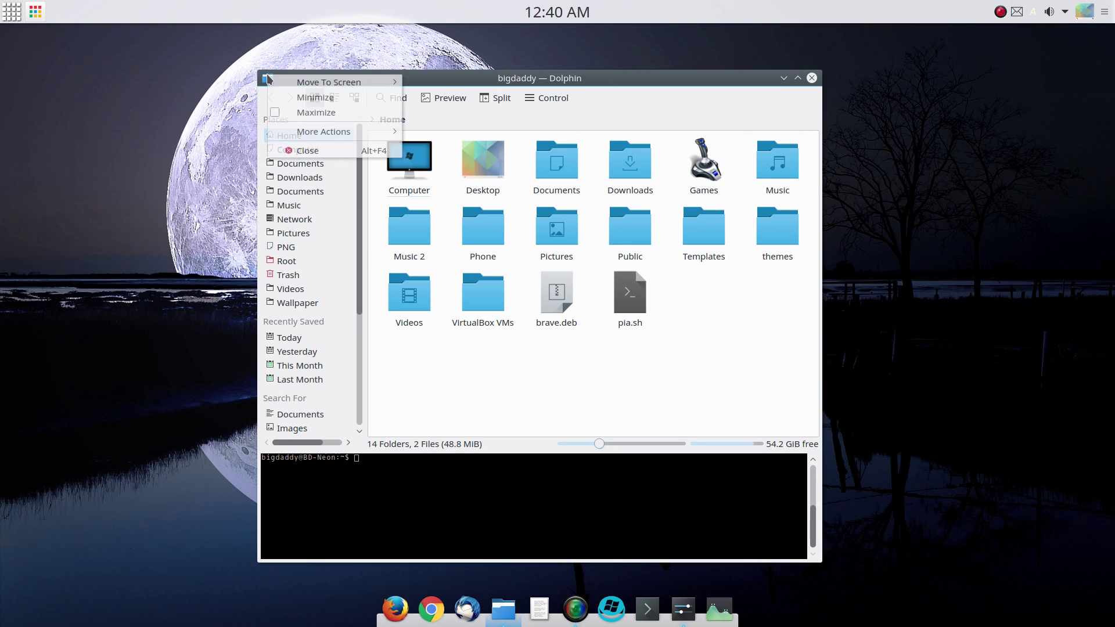
{"action": "left_click", "coordinate": [678, 82]}
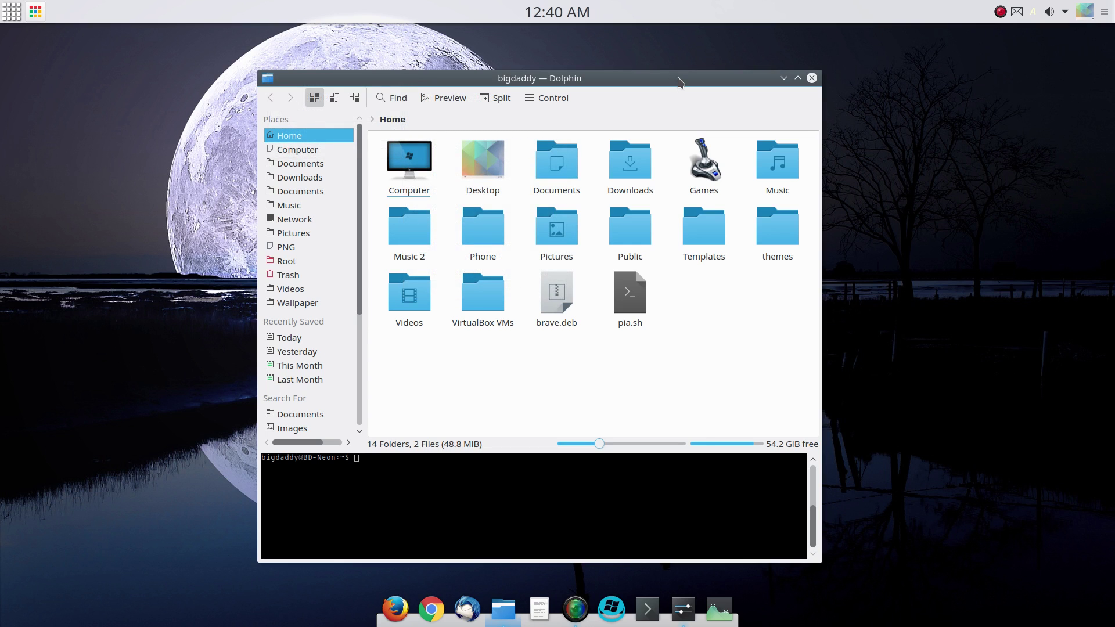
{"action": "right_click", "coordinate": [670, 82]}
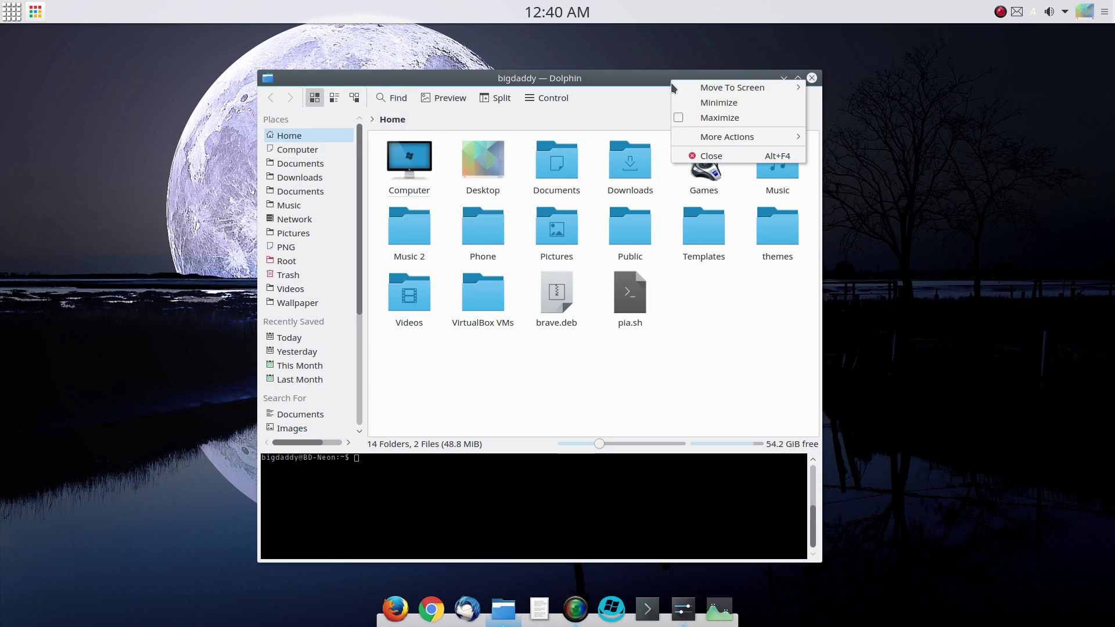
{"action": "mouse_move", "coordinate": [688, 136]}
{"action": "mouse_move", "coordinate": [679, 87]}
{"action": "left_click", "coordinate": [644, 86]}
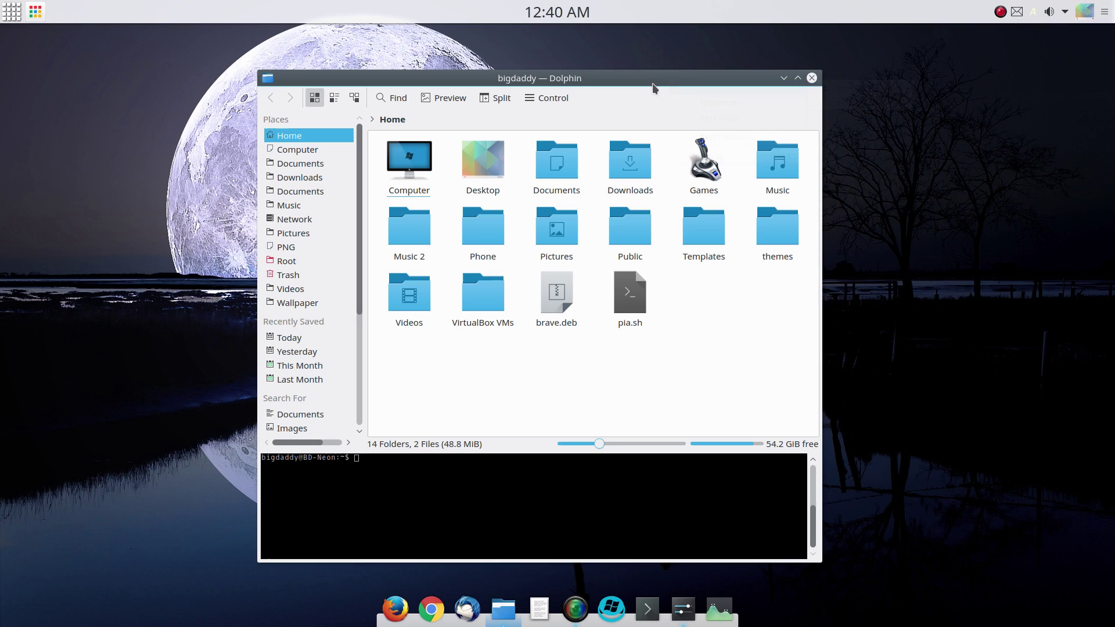
{"action": "right_click", "coordinate": [653, 83]}
{"action": "mouse_move", "coordinate": [722, 137]}
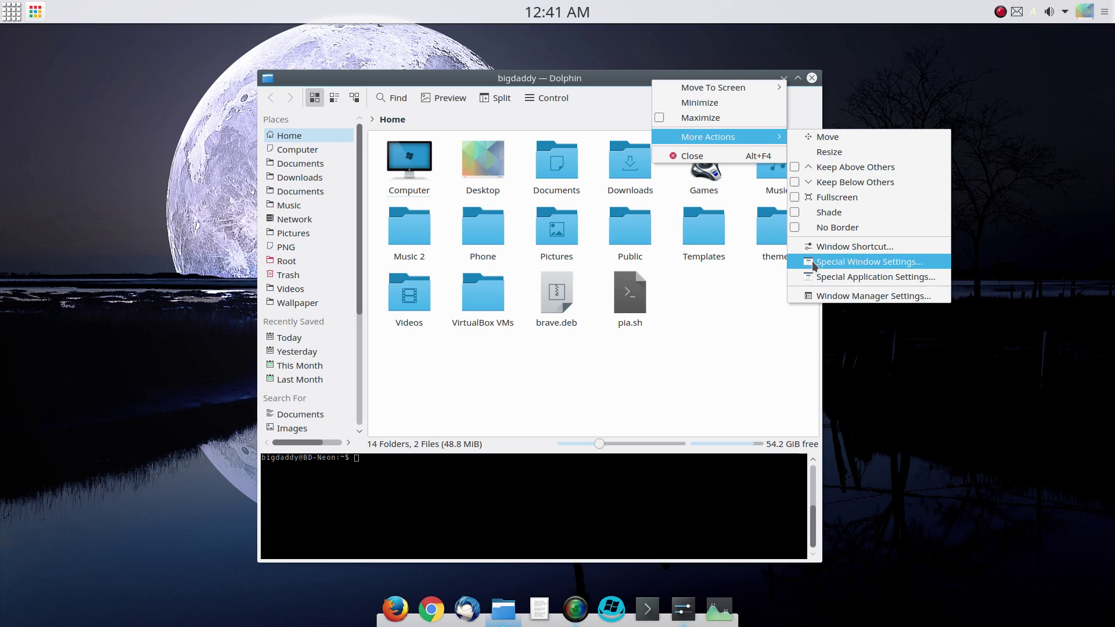
{"action": "left_click", "coordinate": [771, 273]}
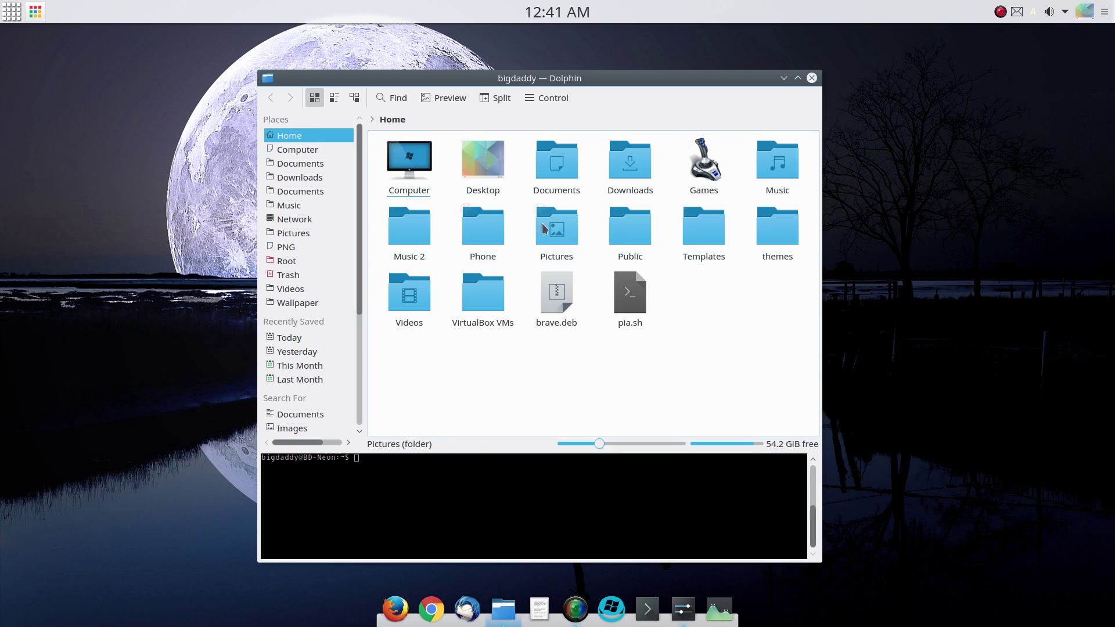
{"action": "left_click", "coordinate": [546, 98]}
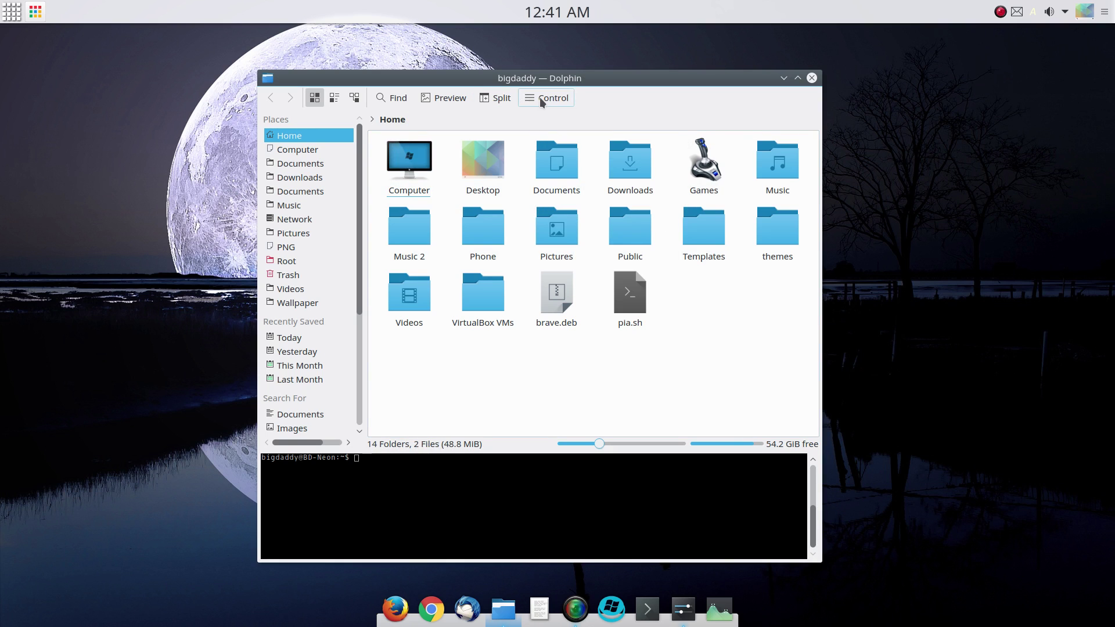
{"action": "mouse_move", "coordinate": [586, 388]}
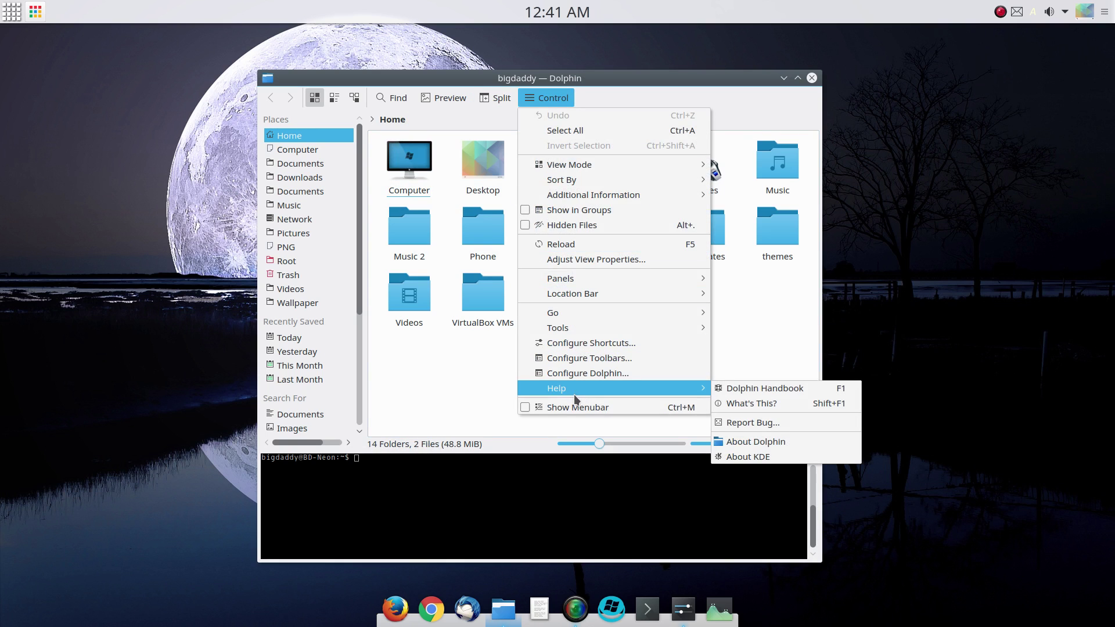
{"action": "left_click", "coordinate": [749, 458]}
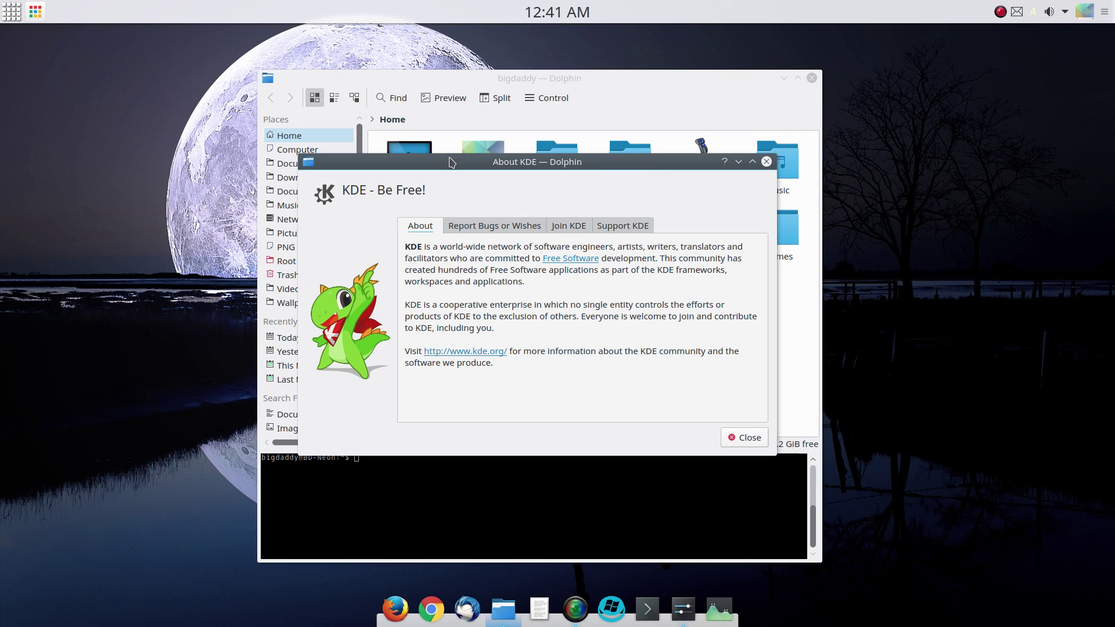
{"action": "left_click", "coordinate": [766, 162]}
{"action": "right_click", "coordinate": [630, 80]}
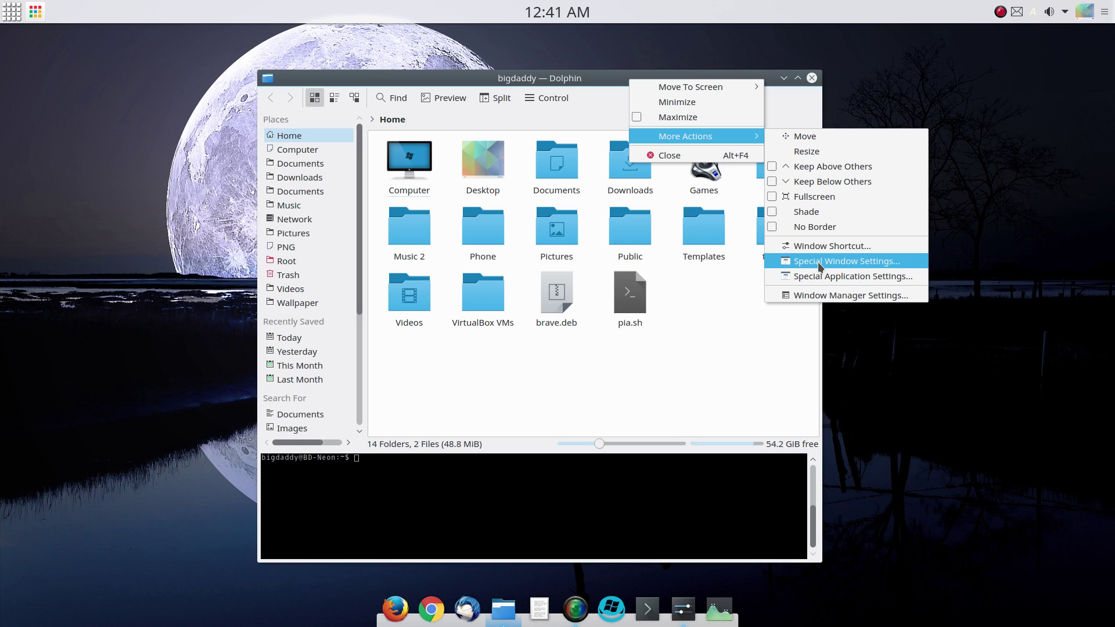
Step: Open Dolphin's Special Window Settings, silence the notice permanently, and tick the Position rule
{"action": "left_click", "coordinate": [818, 263]}
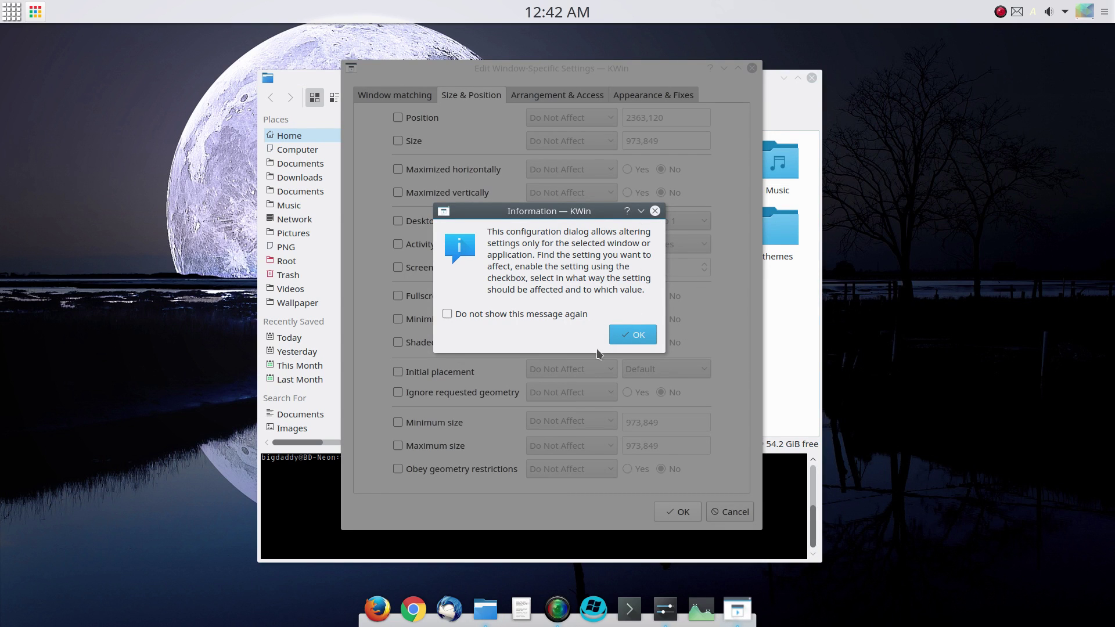
{"action": "left_click", "coordinate": [526, 312]}
{"action": "left_click", "coordinate": [633, 336]}
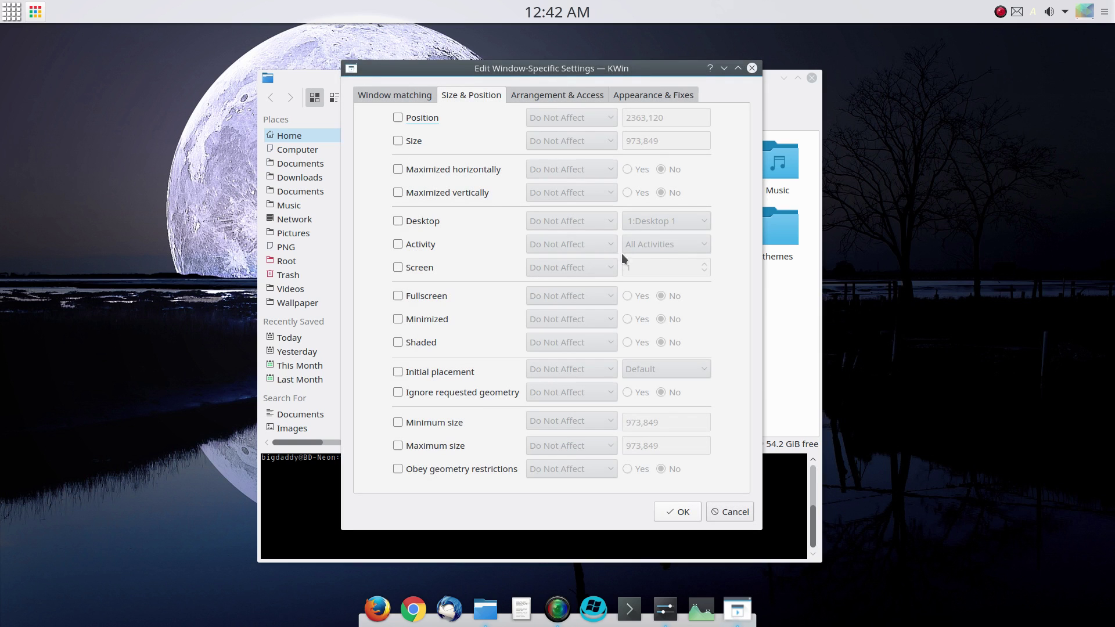
{"action": "left_click_drag", "start_coordinate": [641, 69], "coordinate": [645, 76]}
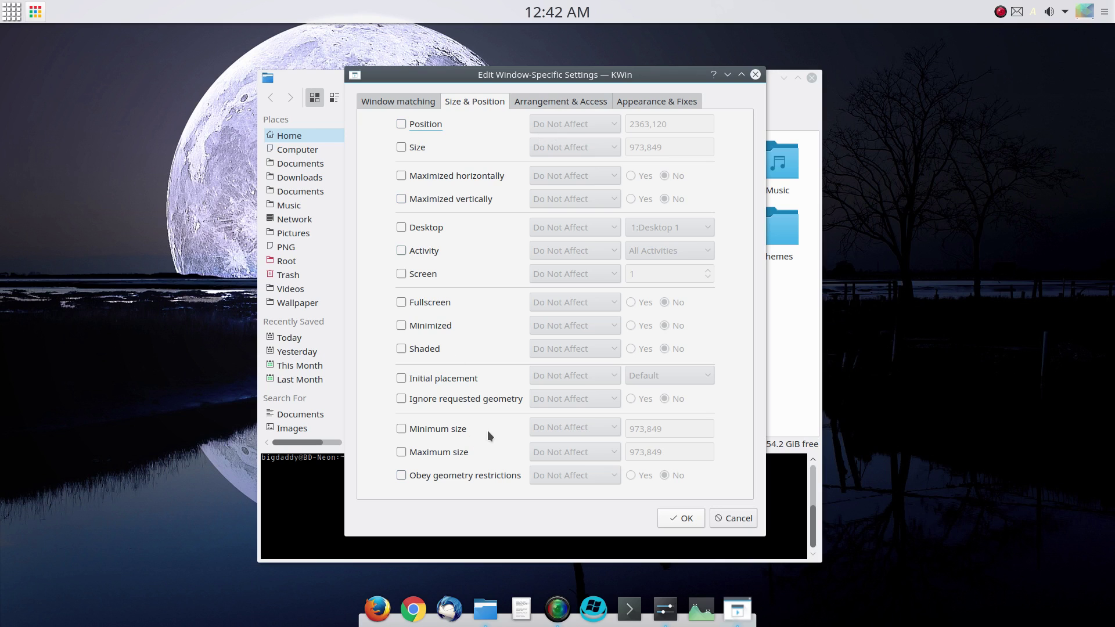
{"action": "left_click", "coordinate": [400, 123]}
Step: Enable the Size rule and set Position (2363,120) and Size (973,849) both to Force
{"action": "left_click", "coordinate": [400, 148]}
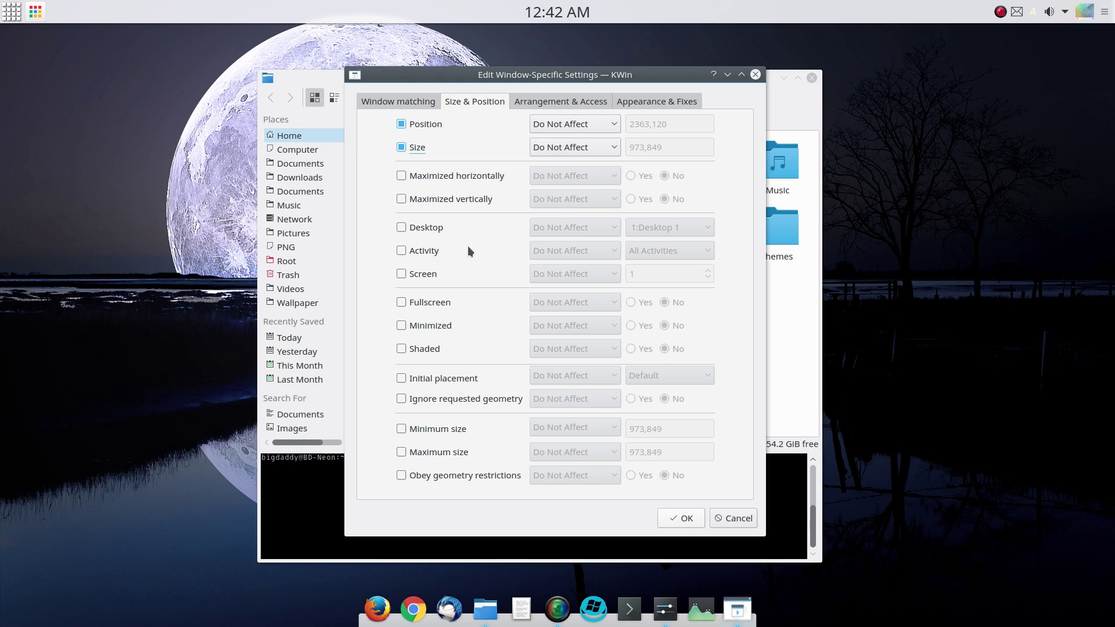
{"action": "left_click_drag", "start_coordinate": [681, 85], "coordinate": [682, 98]}
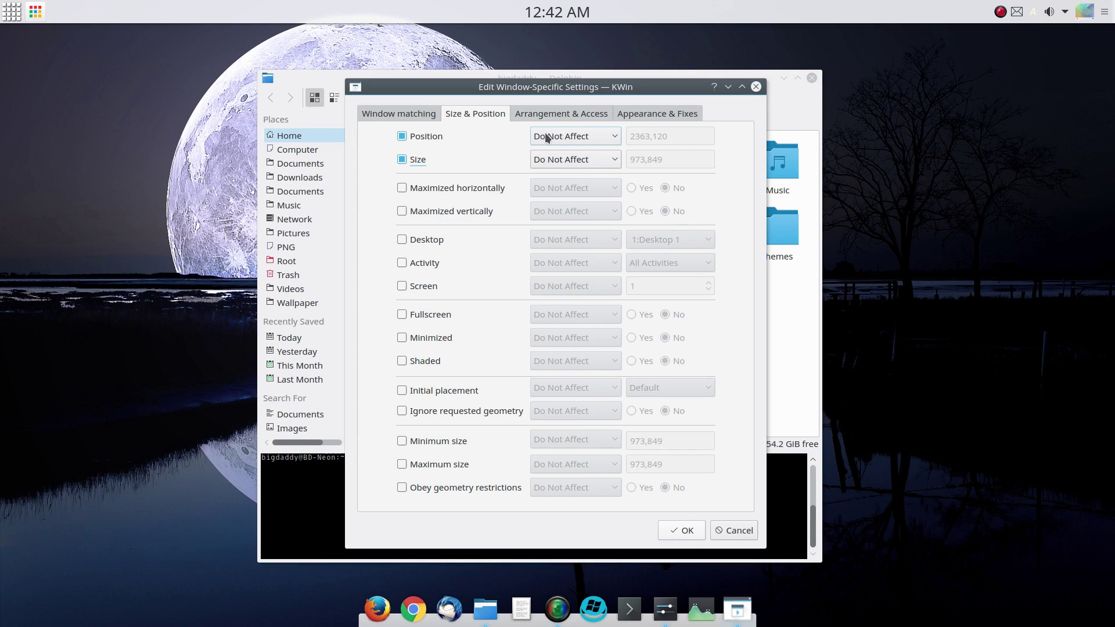
{"action": "left_click", "coordinate": [579, 134]}
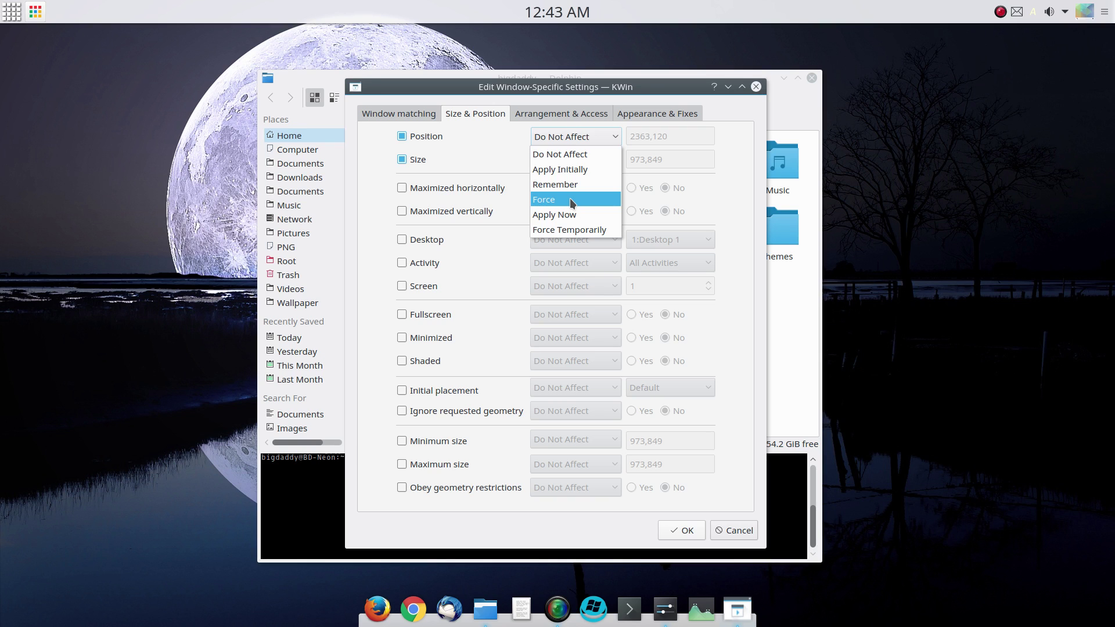
{"action": "left_click", "coordinate": [569, 199]}
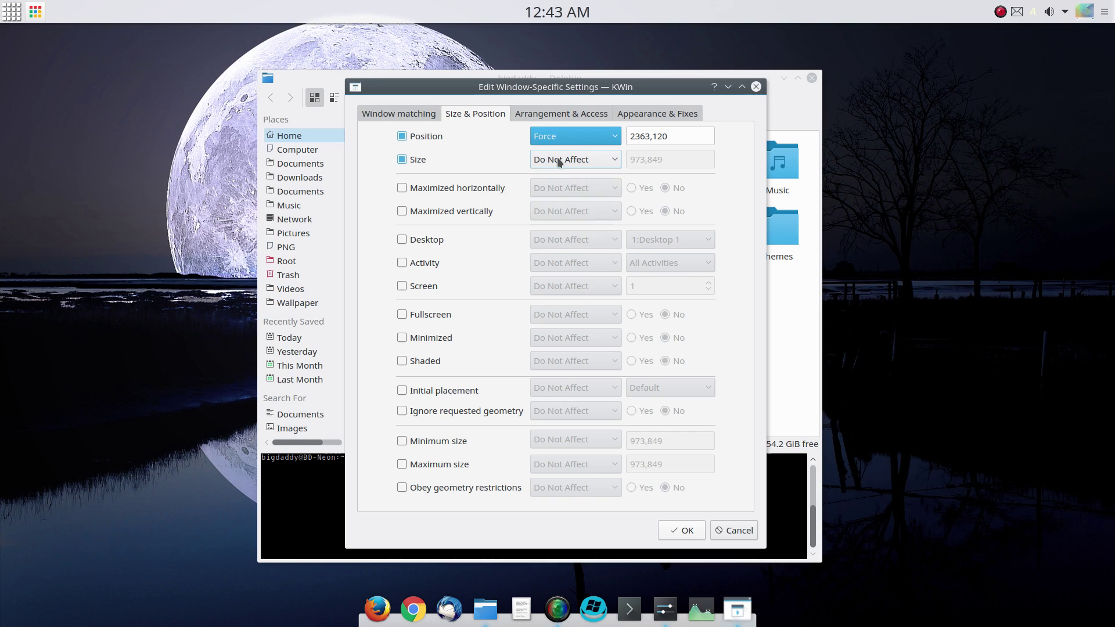
{"action": "left_click", "coordinate": [557, 158]}
{"action": "left_click", "coordinate": [550, 222]}
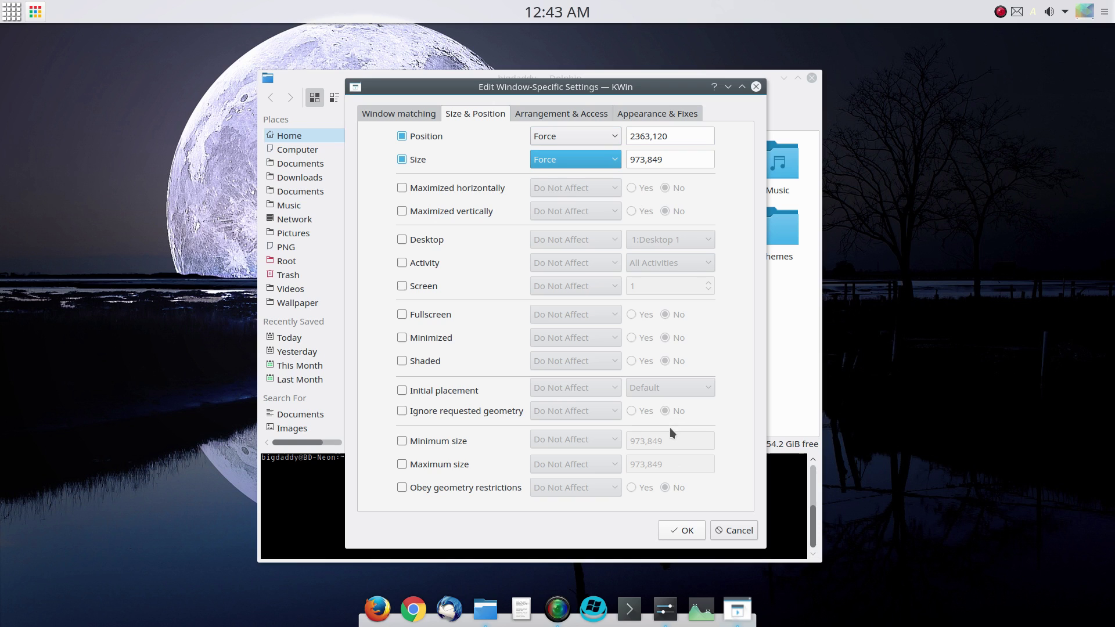
{"action": "left_click", "coordinate": [581, 113]}
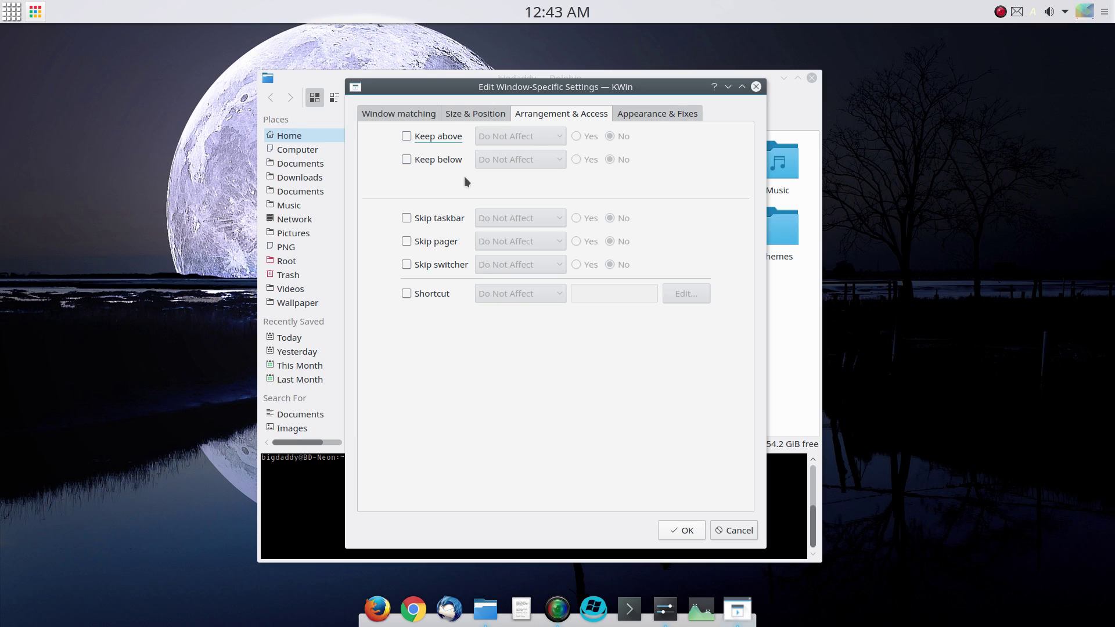
{"action": "left_click", "coordinate": [673, 122]}
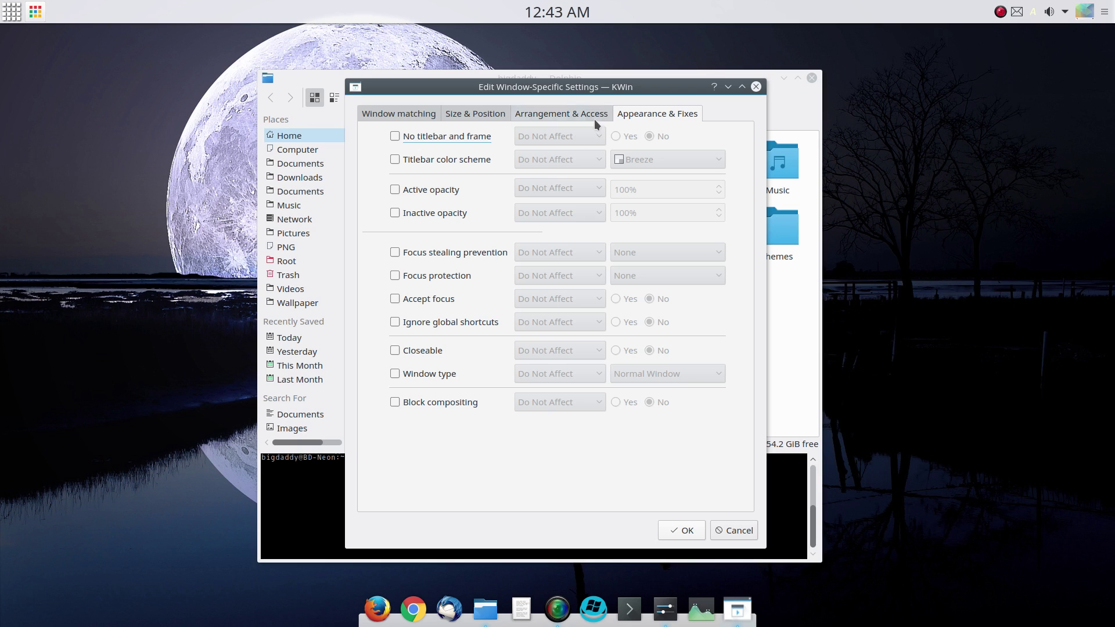
{"action": "left_click", "coordinate": [495, 113]}
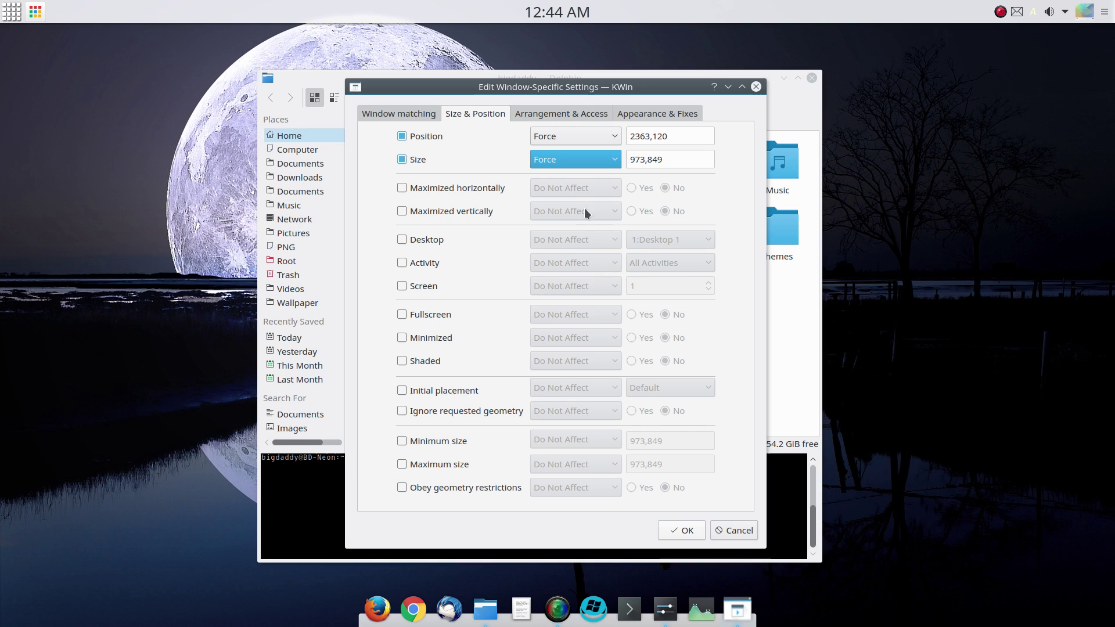
Step: Save the forced placement rule and close Dolphin from its dock menu
{"action": "left_click", "coordinate": [681, 530]}
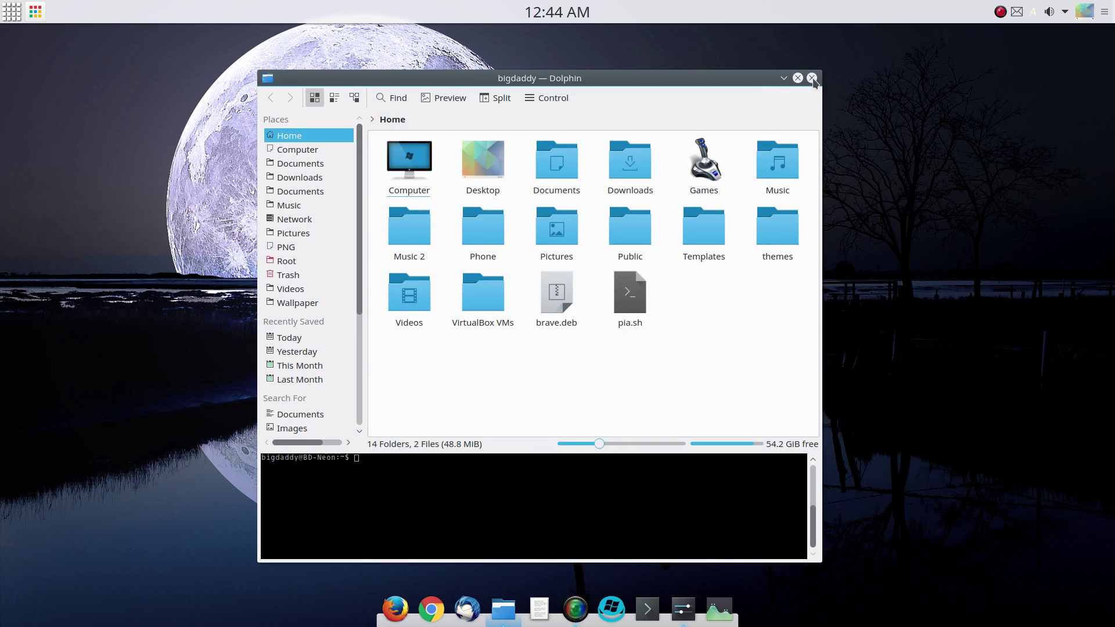
{"action": "right_click", "coordinate": [503, 606]}
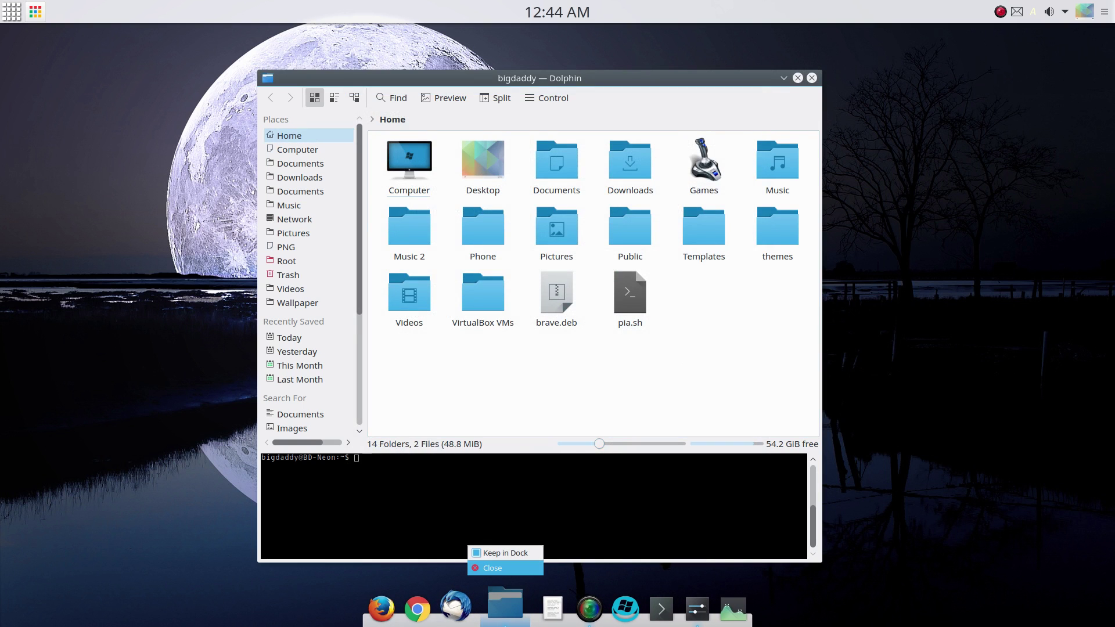
{"action": "left_click", "coordinate": [498, 567]}
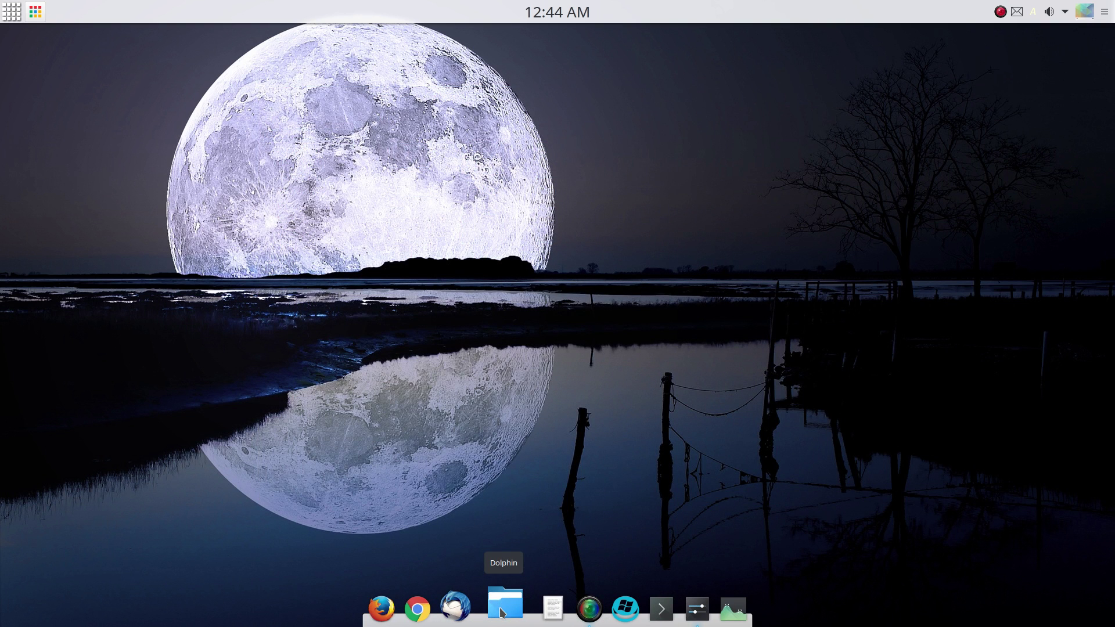
Step: Relaunch Dolphin to check its forced placement, close it, and reopen System Settings
{"action": "left_click", "coordinate": [502, 610]}
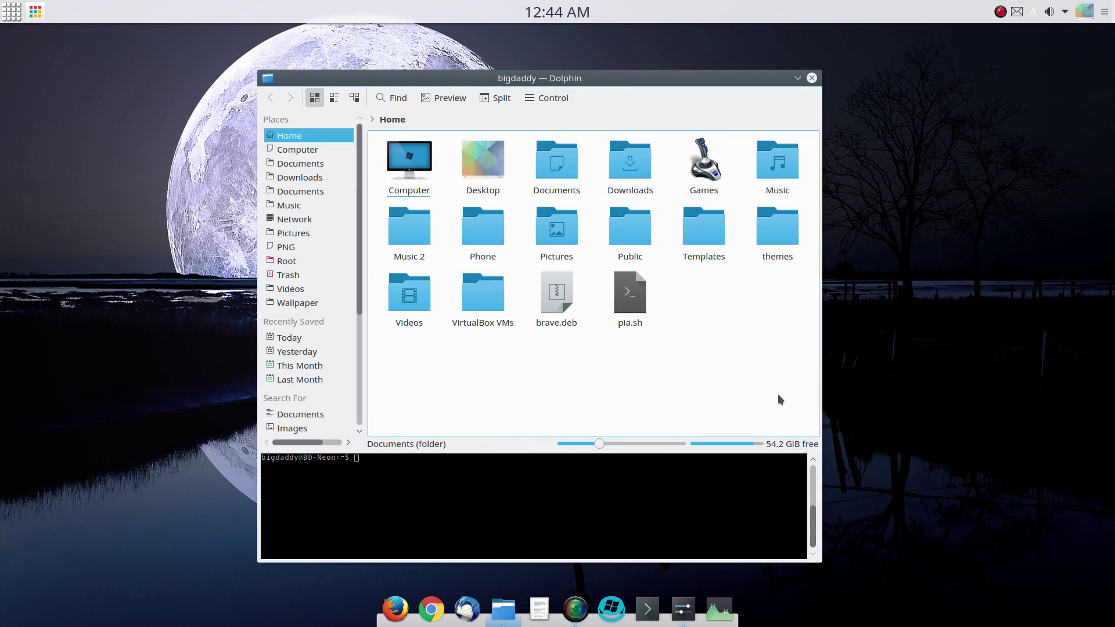
{"action": "left_click", "coordinate": [812, 78]}
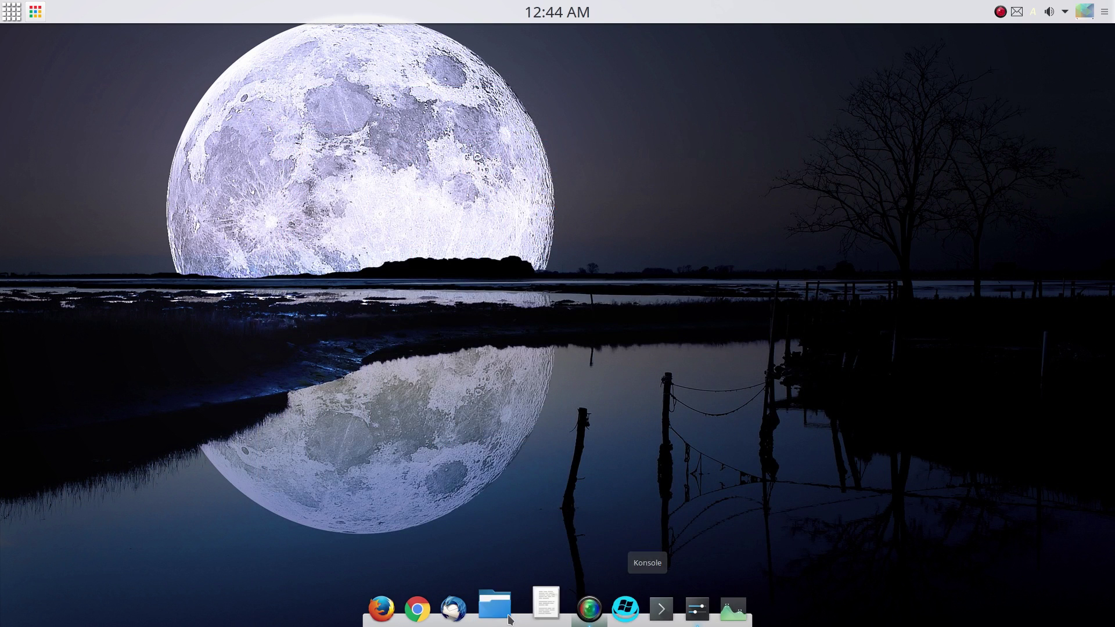
{"action": "left_click", "coordinate": [691, 607]}
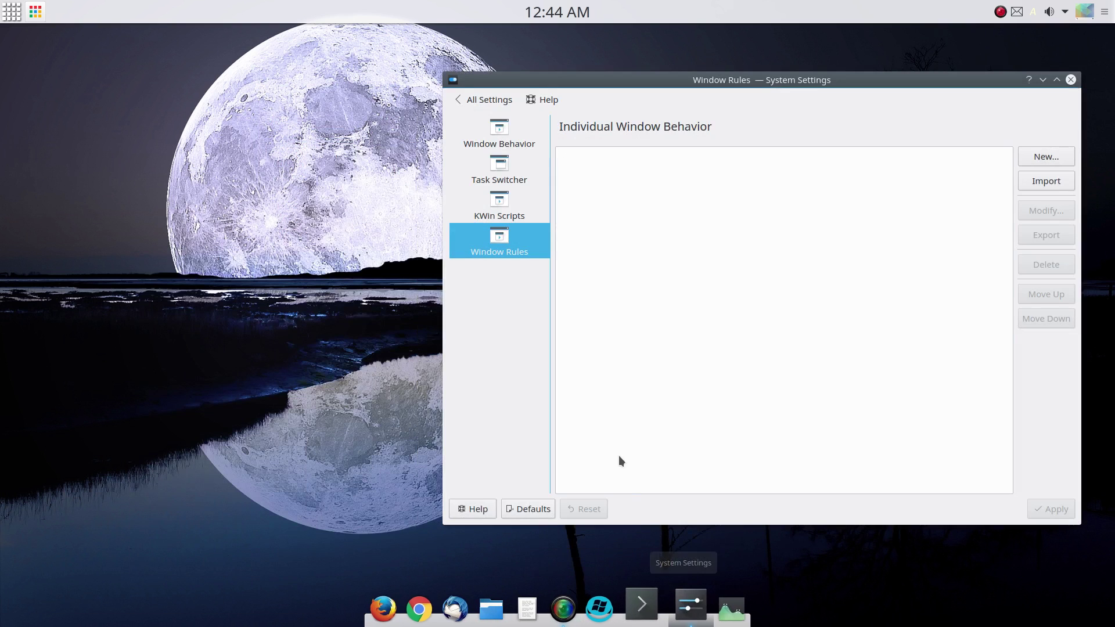
Step: Return via All Settings to Window Management > Window Rules and select the dolphin rule
{"action": "left_click_drag", "start_coordinate": [840, 80], "coordinate": [642, 86]}
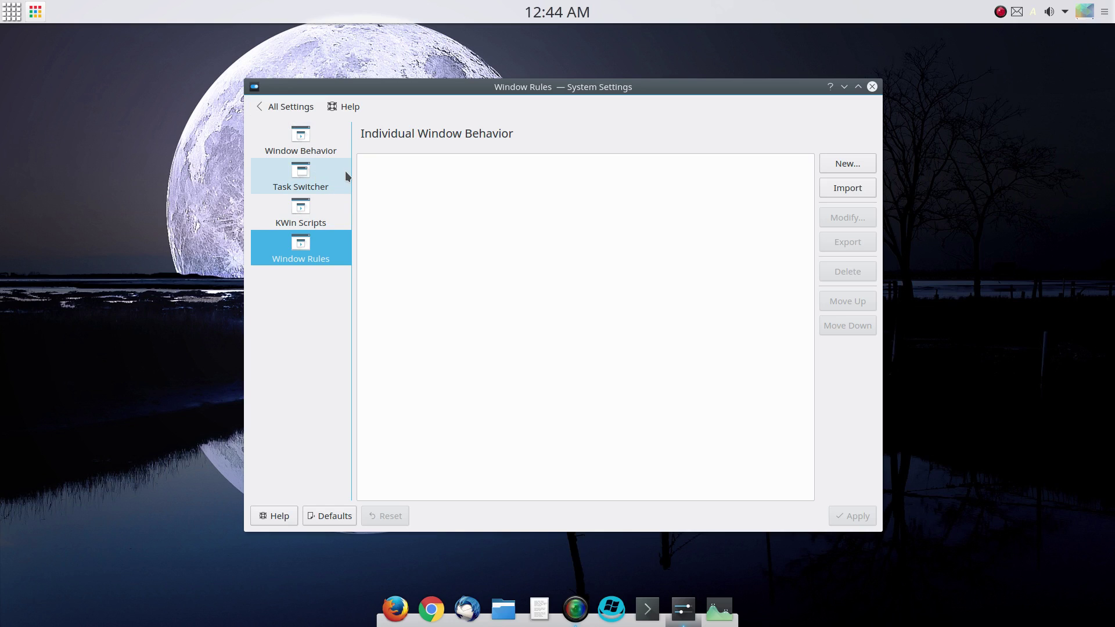
{"action": "left_click", "coordinate": [302, 109]}
{"action": "left_click", "coordinate": [348, 241]}
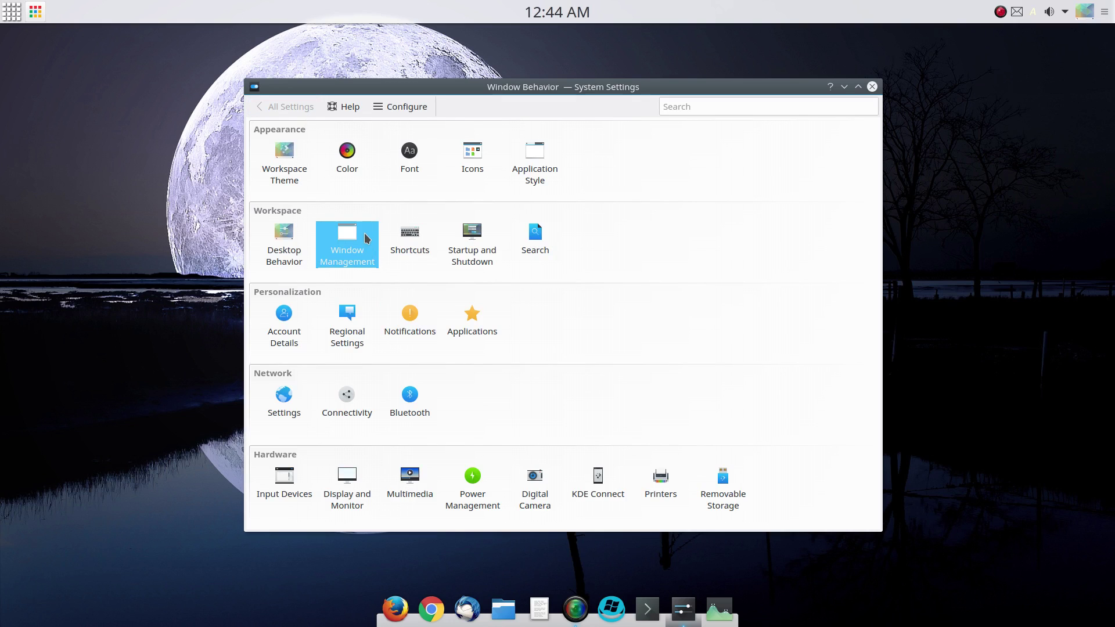
{"action": "left_click", "coordinate": [304, 243]}
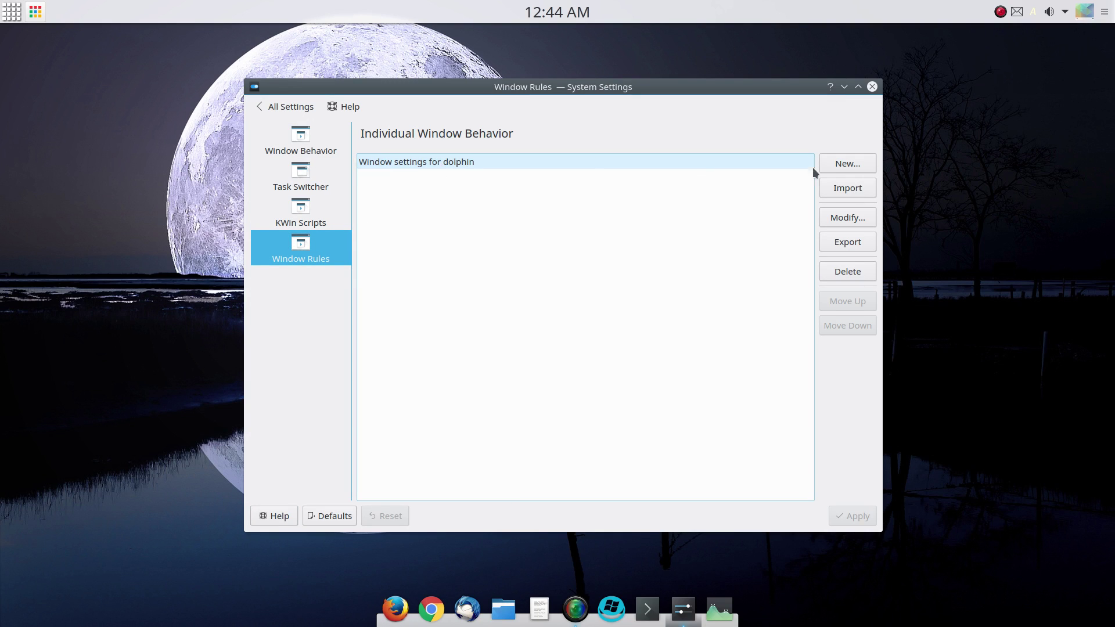
{"action": "left_click", "coordinate": [755, 162]}
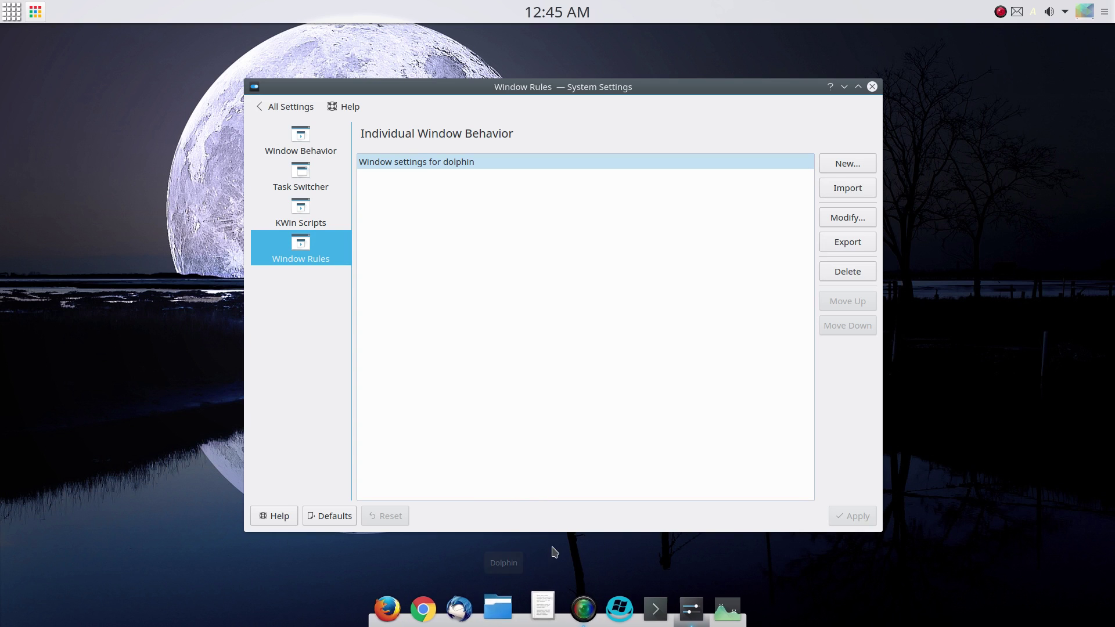
Step: Create a new window rule matching Normal and Dialog window types
{"action": "left_click", "coordinate": [844, 161]}
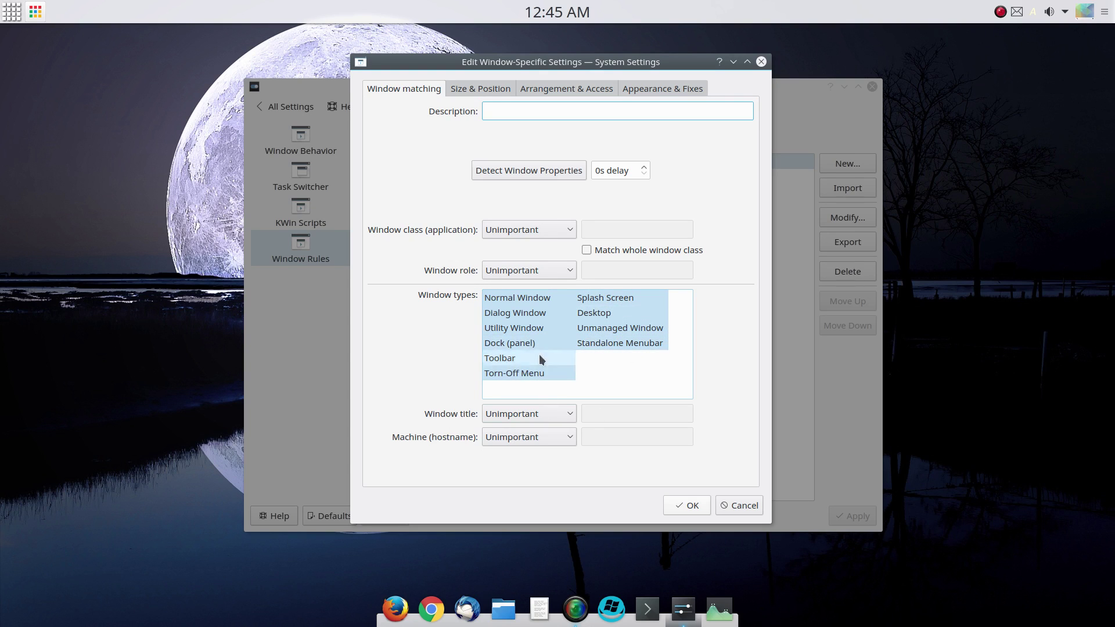
{"action": "left_click", "coordinate": [515, 312]}
{"action": "left_click", "coordinate": [516, 314]}
{"action": "left_click", "coordinate": [517, 297], "text": "ctrl"}
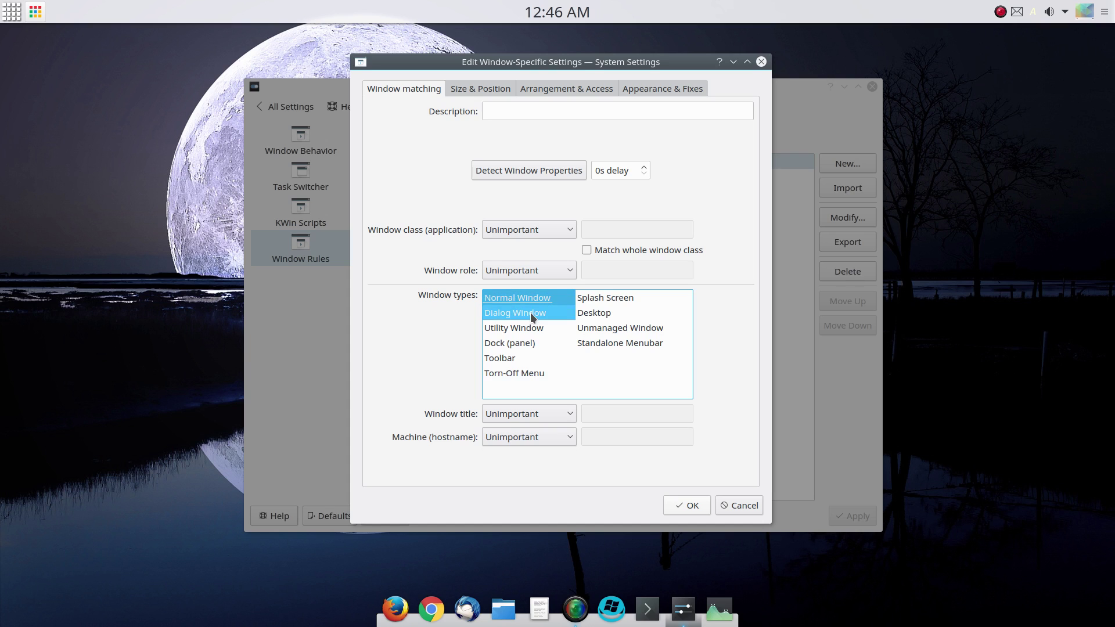
Step: Enable Active and Inactive opacity under Appearance & Fixes, both set to Force
{"action": "left_click", "coordinate": [650, 89]}
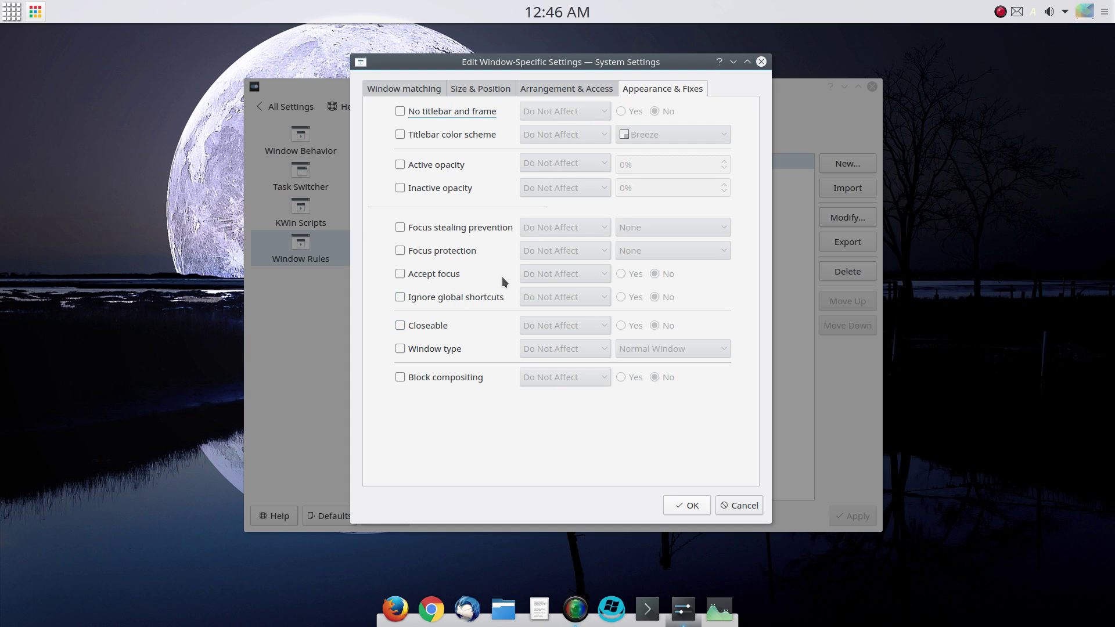
{"action": "left_click", "coordinate": [430, 166]}
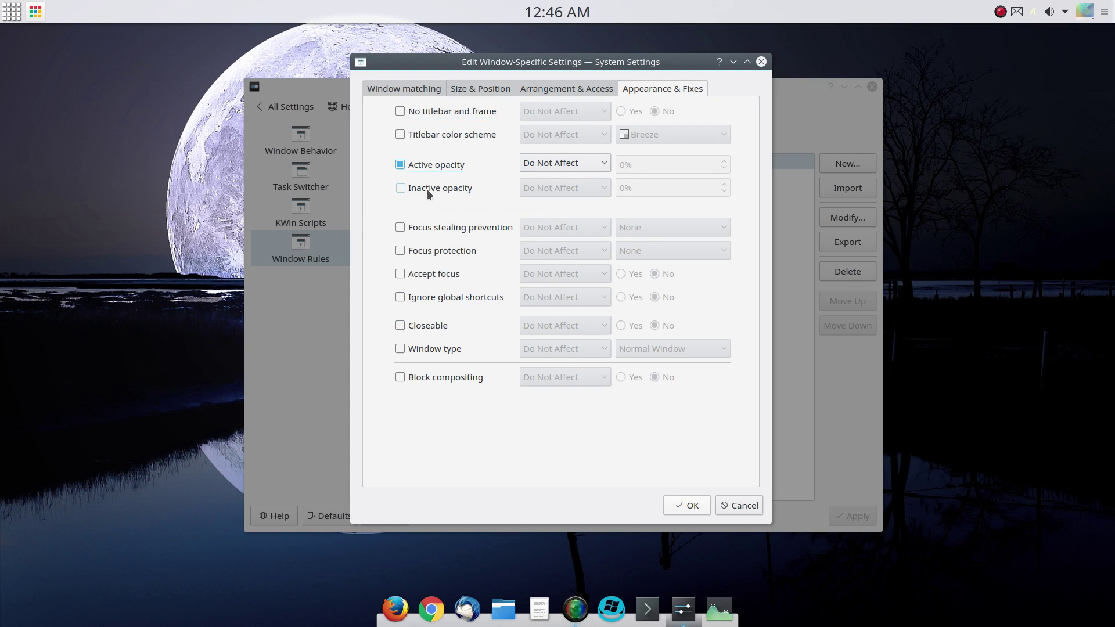
{"action": "left_click", "coordinate": [426, 189]}
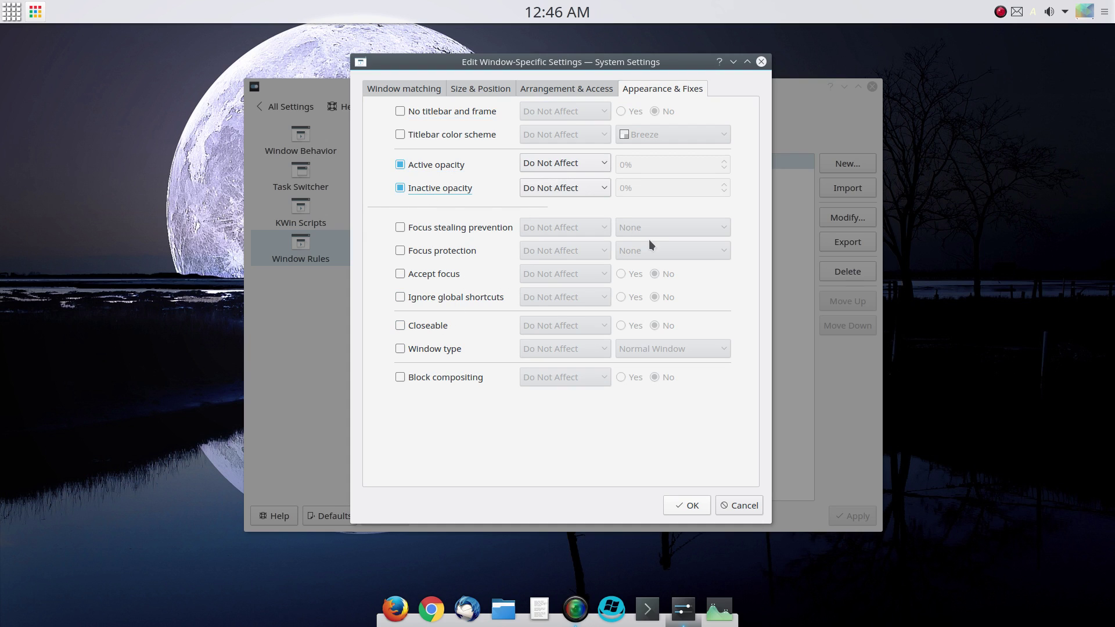
{"action": "left_click", "coordinate": [608, 165]}
{"action": "left_click", "coordinate": [574, 194]}
{"action": "left_click", "coordinate": [576, 184]}
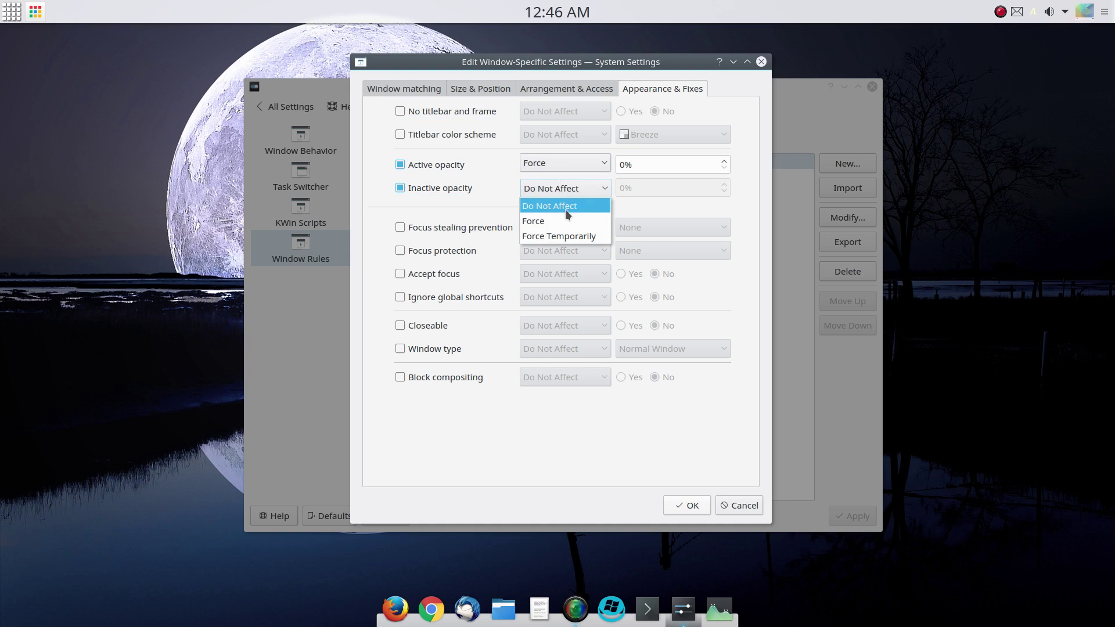
{"action": "left_click", "coordinate": [552, 222]}
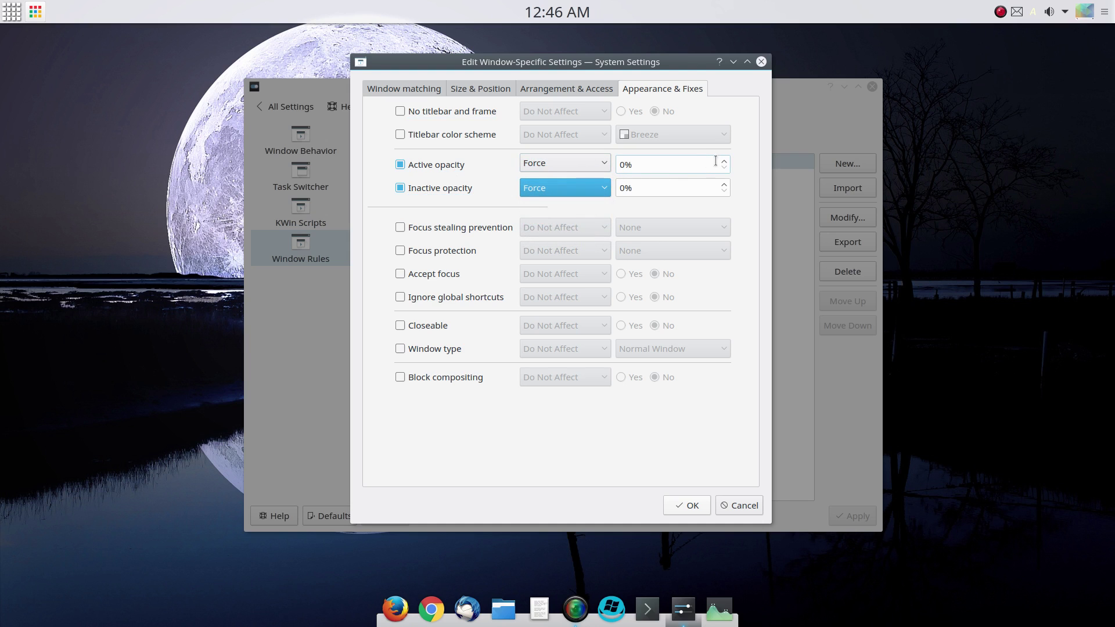
Step: Set Active opacity to 90% and Inactive opacity to 50%
{"action": "left_click", "coordinate": [621, 165]}
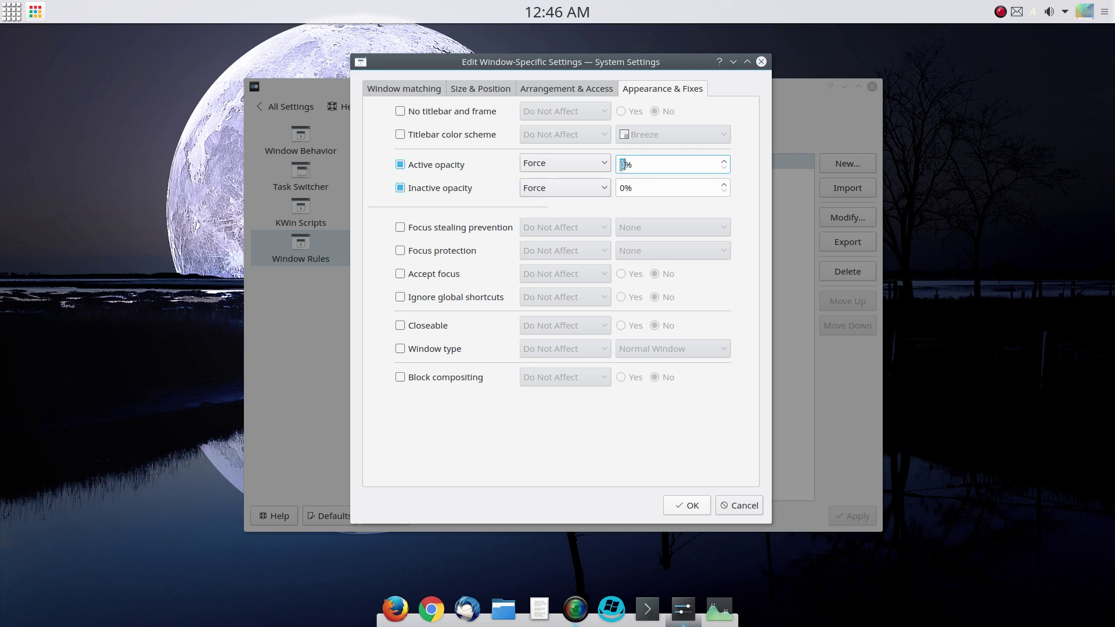
{"action": "type", "text": "1"}
{"action": "key", "text": "BackSpace"}
{"action": "type", "text": "90"}
{"action": "key", "text": "Down"}
{"action": "left_click", "coordinate": [622, 187]}
{"action": "double_click", "coordinate": [622, 187]}
{"action": "type", "text": "50"}
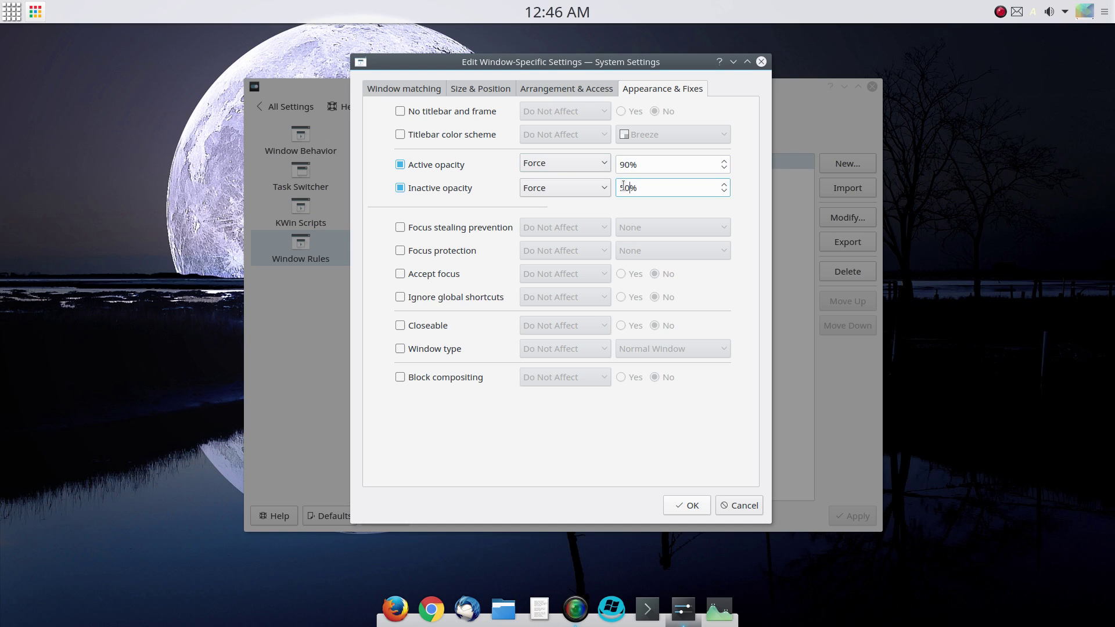
Step: Save and apply the opacity rule, launch KWrite to test it, then raise System Settings
{"action": "left_click", "coordinate": [683, 507]}
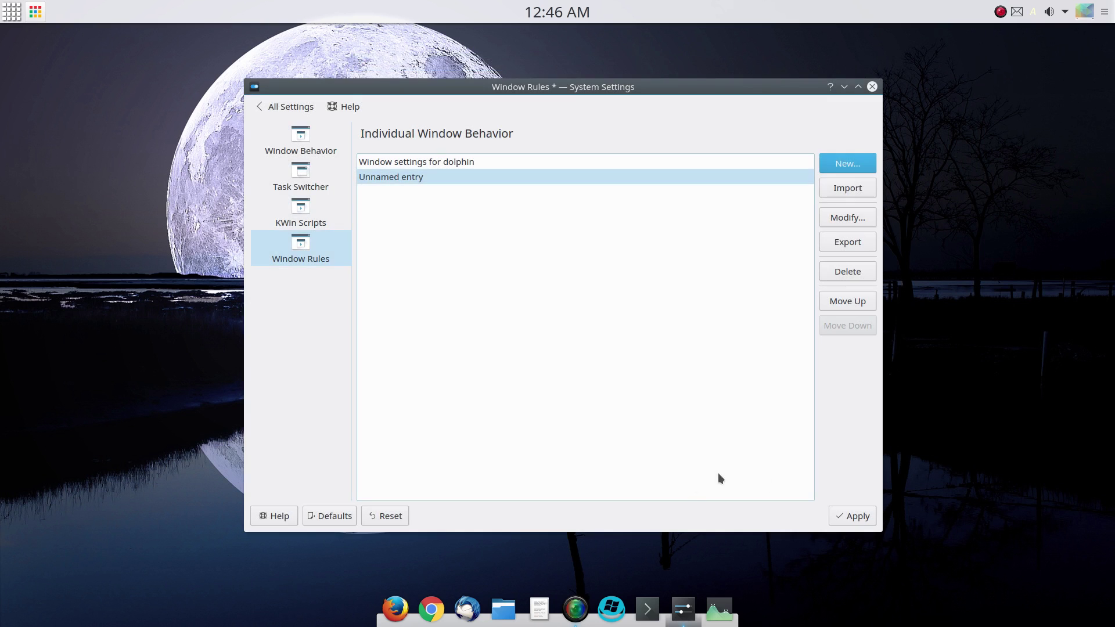
{"action": "left_click", "coordinate": [872, 523]}
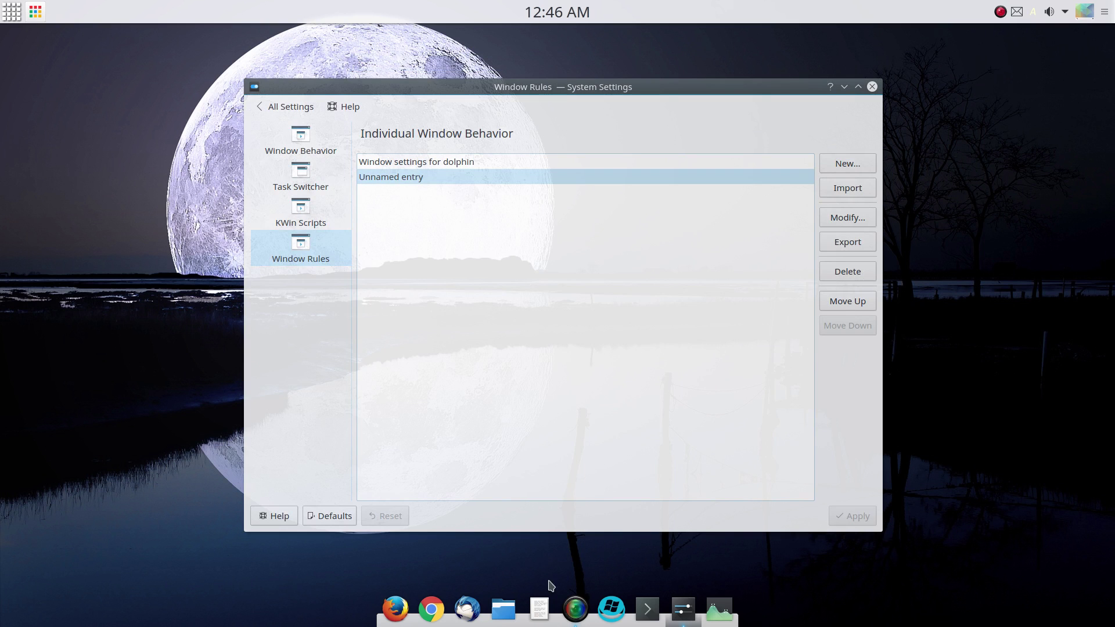
{"action": "left_click", "coordinate": [540, 607]}
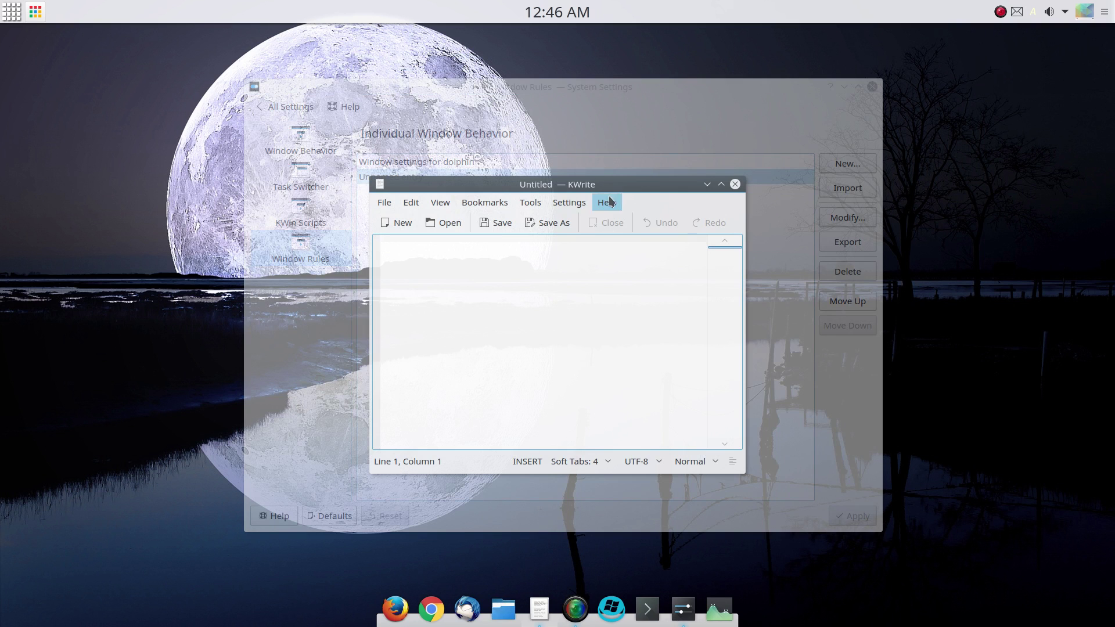
{"action": "left_click_drag", "start_coordinate": [614, 186], "coordinate": [444, 205]}
{"action": "left_click", "coordinate": [672, 140]}
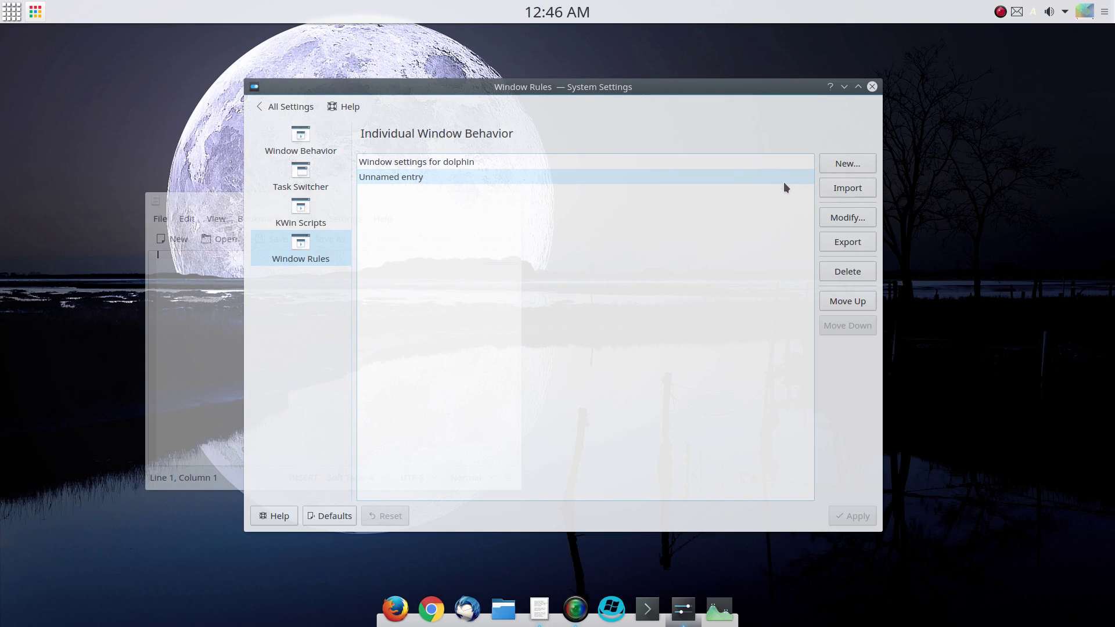
Step: Rename the Unnamed entry rule to 'Transparency'
{"action": "left_click", "coordinate": [548, 179]}
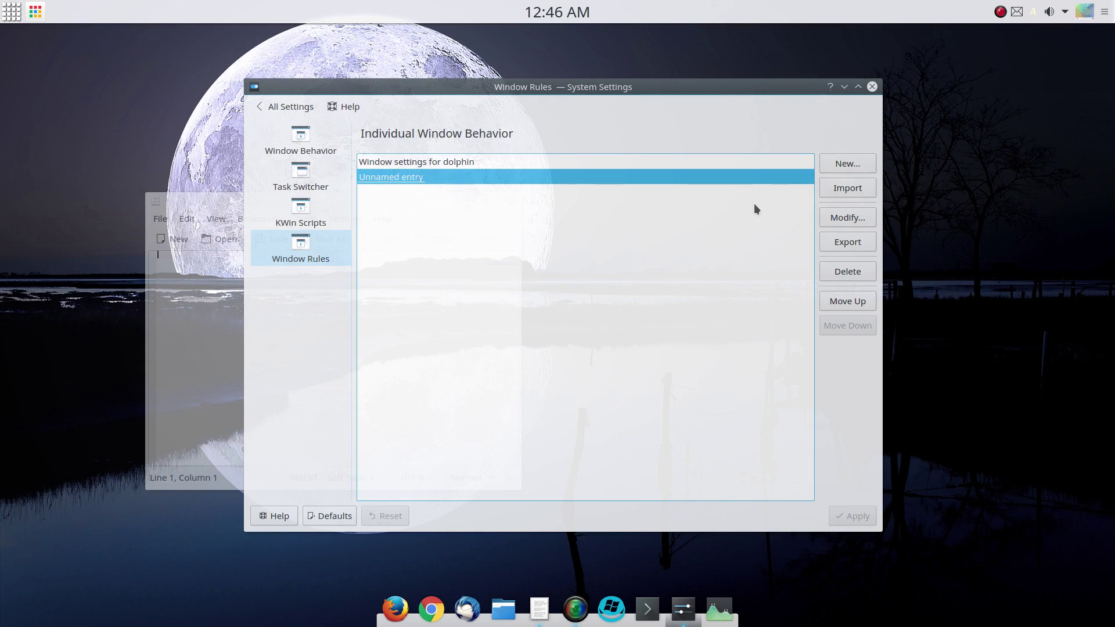
{"action": "left_click", "coordinate": [845, 218]}
{"action": "key", "text": "ctrl+shift+Left"}
{"action": "key", "text": "ctrl+shift+Left"}
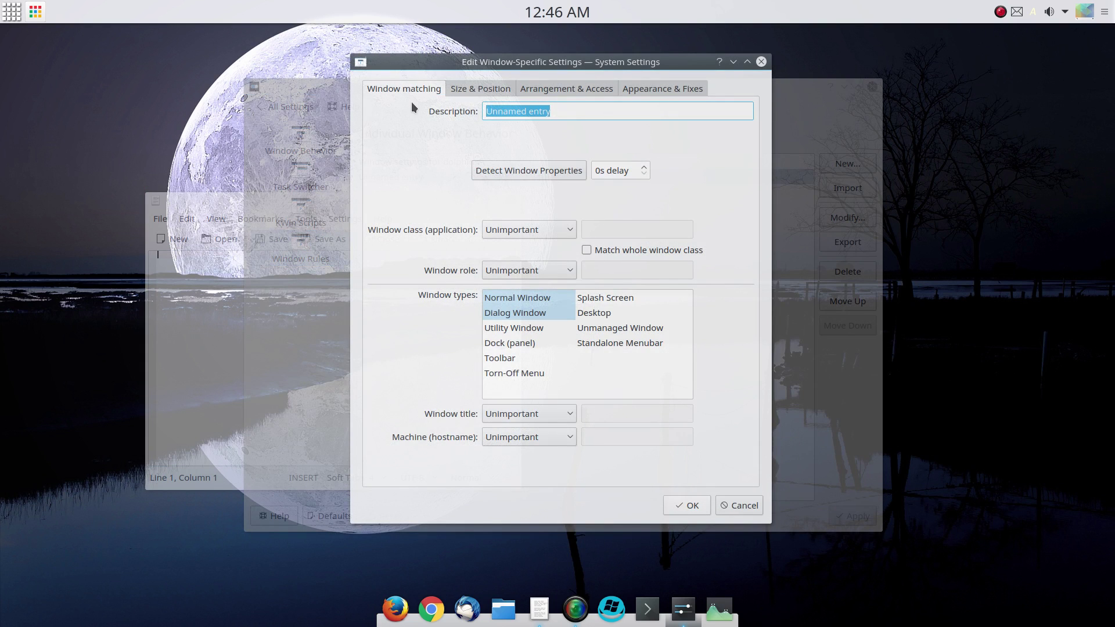
{"action": "type", "text": "T"}
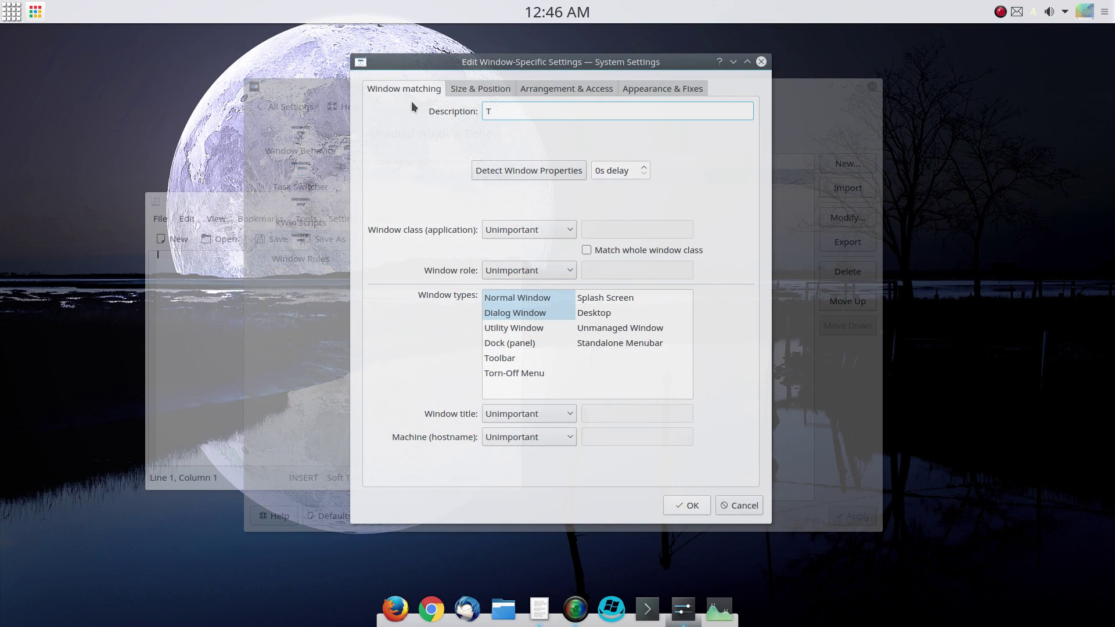
{"action": "type", "text": "r"}
{"action": "type", "text": "sparency"}
Step: Change the rule's Active opacity to 98% and save it
{"action": "left_click", "coordinate": [665, 89]}
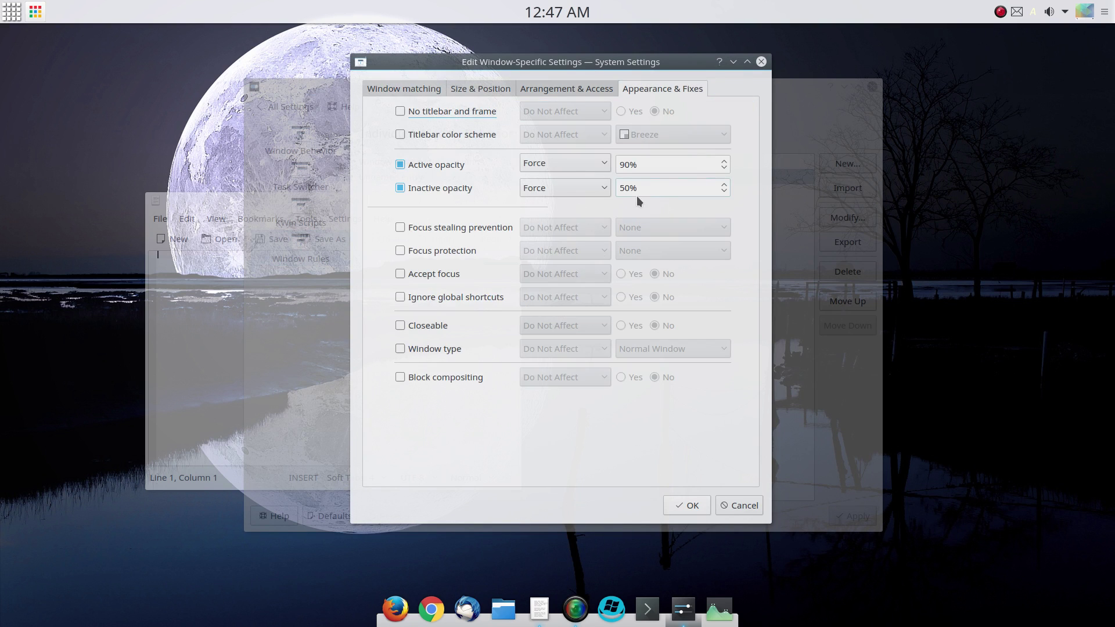
{"action": "left_click", "coordinate": [622, 164]}
{"action": "left_click_drag", "start_coordinate": [621, 165], "coordinate": [628, 165]}
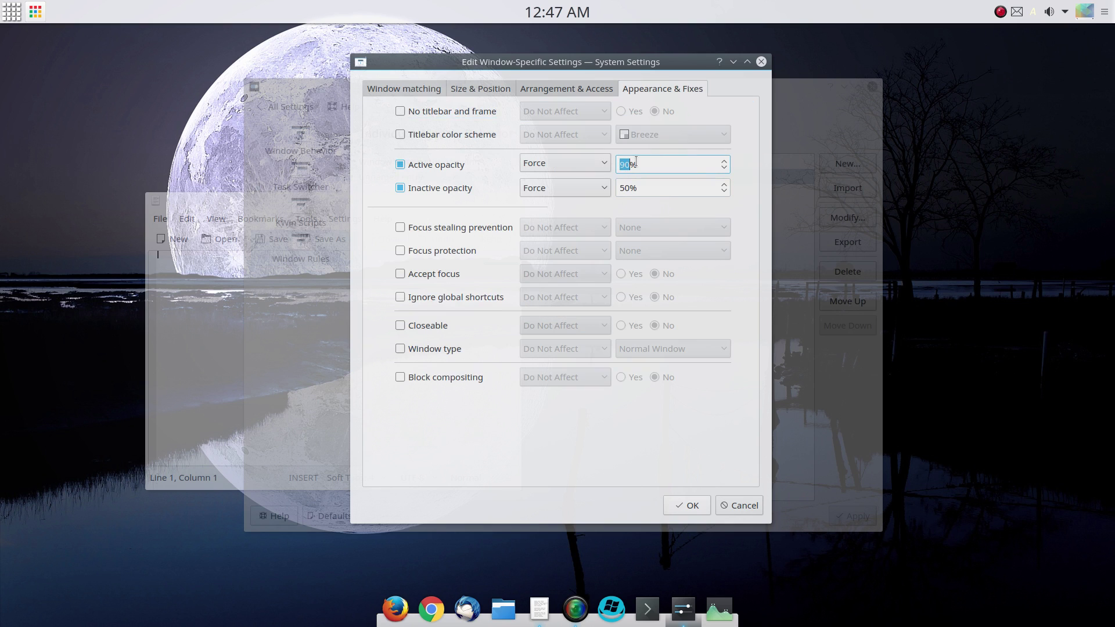
{"action": "type", "text": "98"}
{"action": "left_click", "coordinate": [680, 506]}
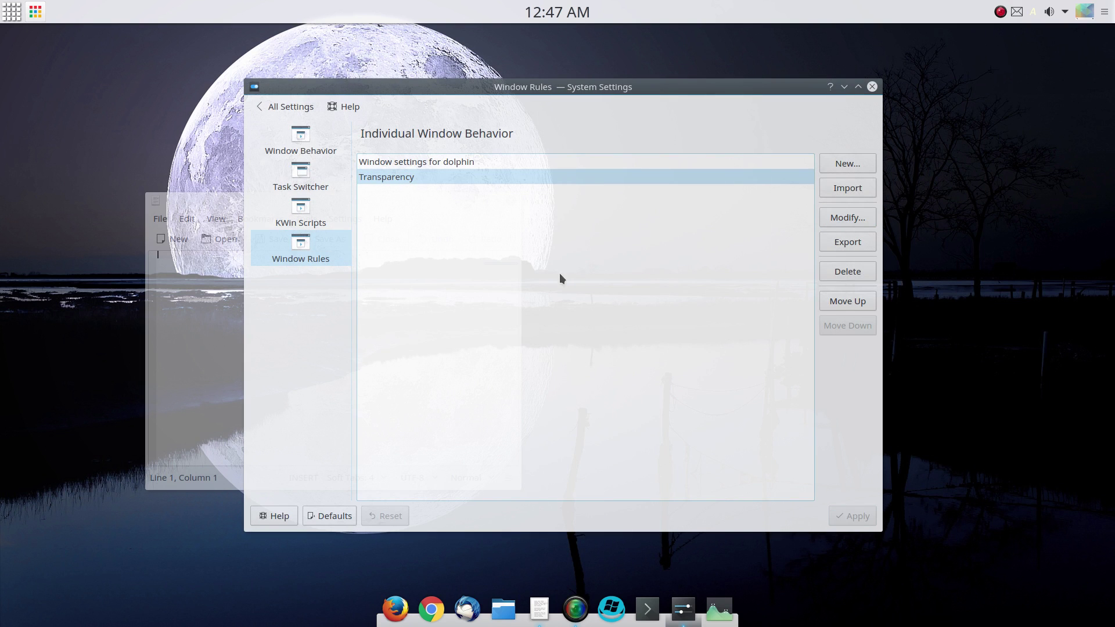
Step: Bring KWrite forward to check its opacity, then raise System Settings again
{"action": "left_click_drag", "start_coordinate": [624, 93], "coordinate": [648, 87]}
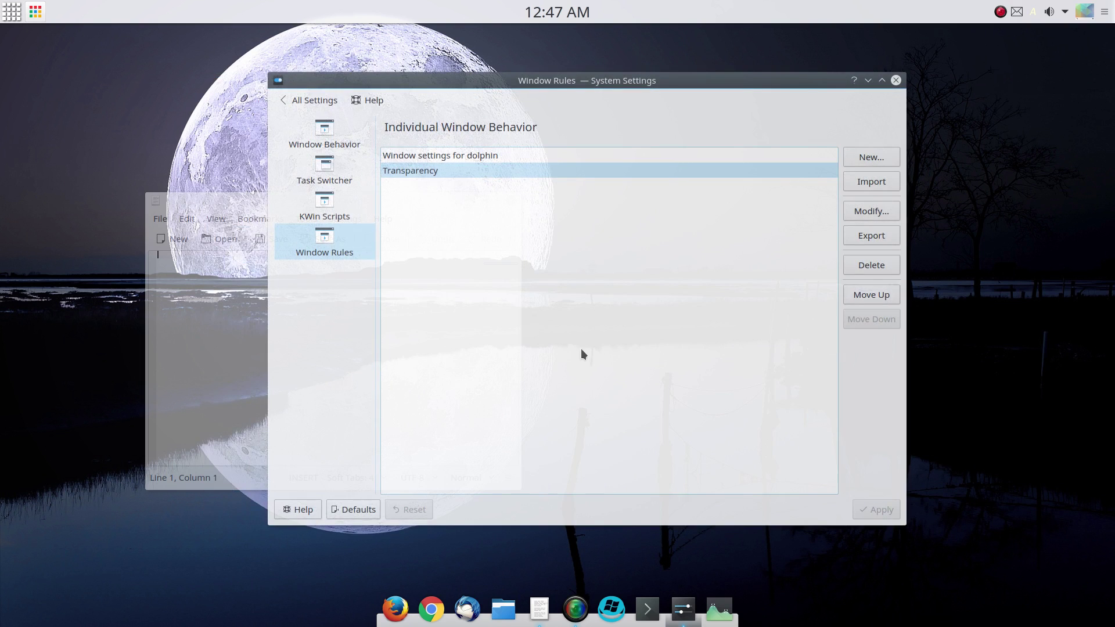
{"action": "left_click", "coordinate": [214, 329]}
{"action": "left_click_drag", "start_coordinate": [407, 201], "coordinate": [477, 190]}
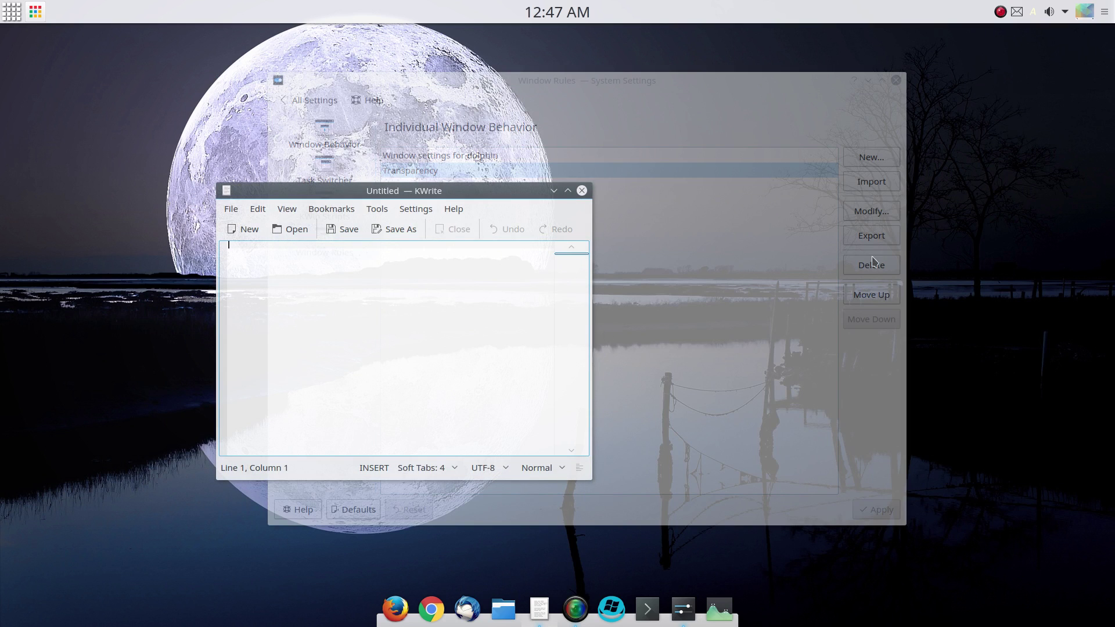
{"action": "left_click", "coordinate": [799, 92]}
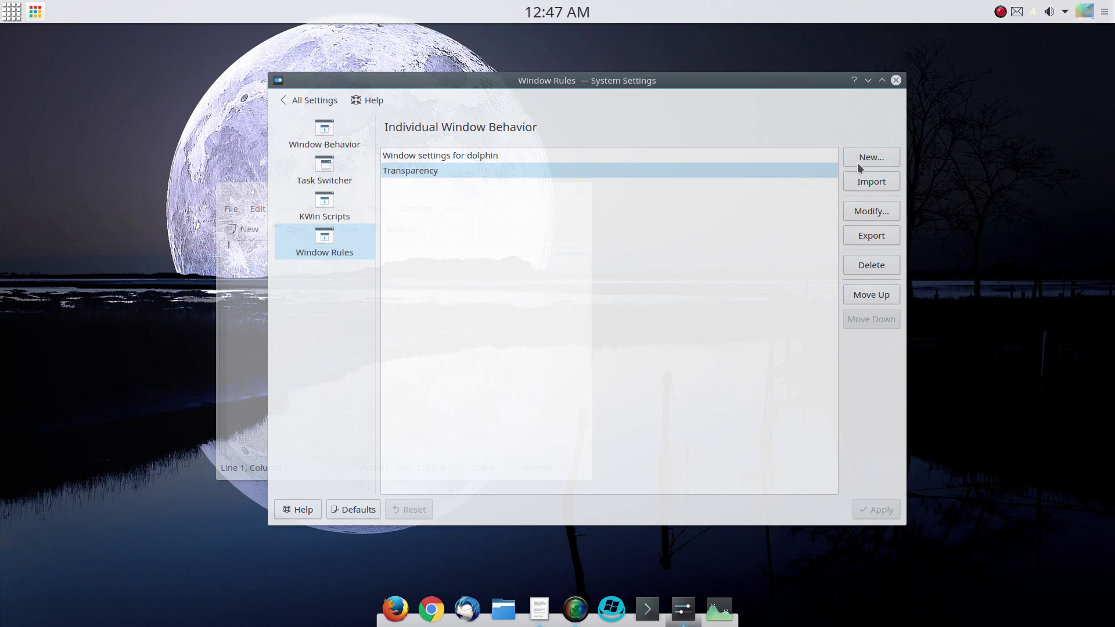
Step: Raise Active opacity to 100%, save and apply the rule, then check KWrite
{"action": "left_click", "coordinate": [865, 212]}
{"action": "left_click", "coordinate": [687, 83]}
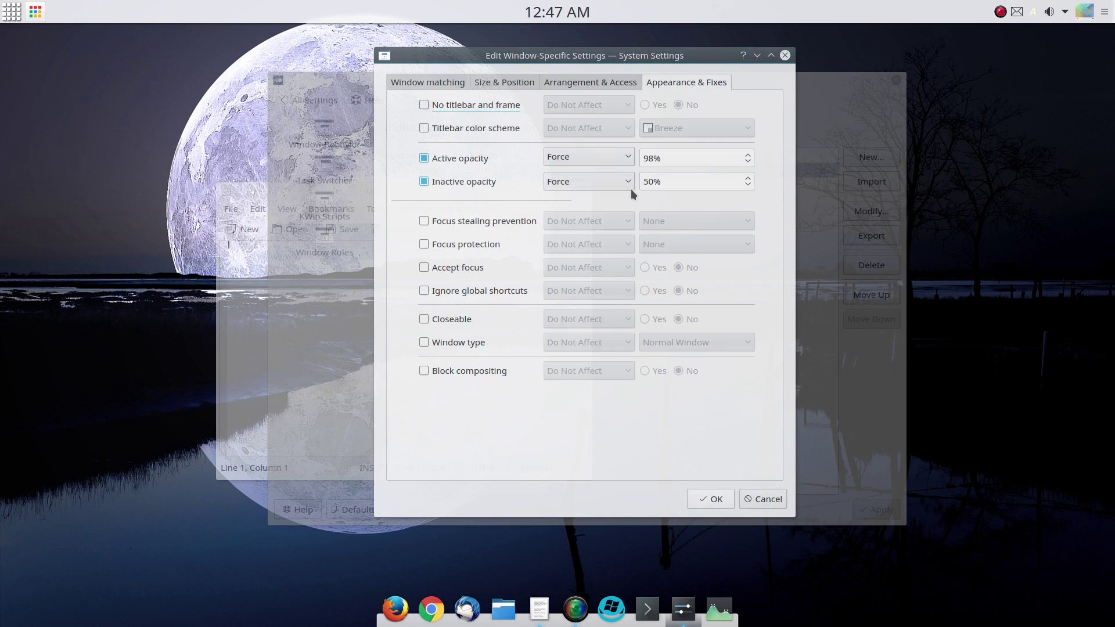
{"action": "left_click_drag", "start_coordinate": [656, 158], "coordinate": [645, 158]}
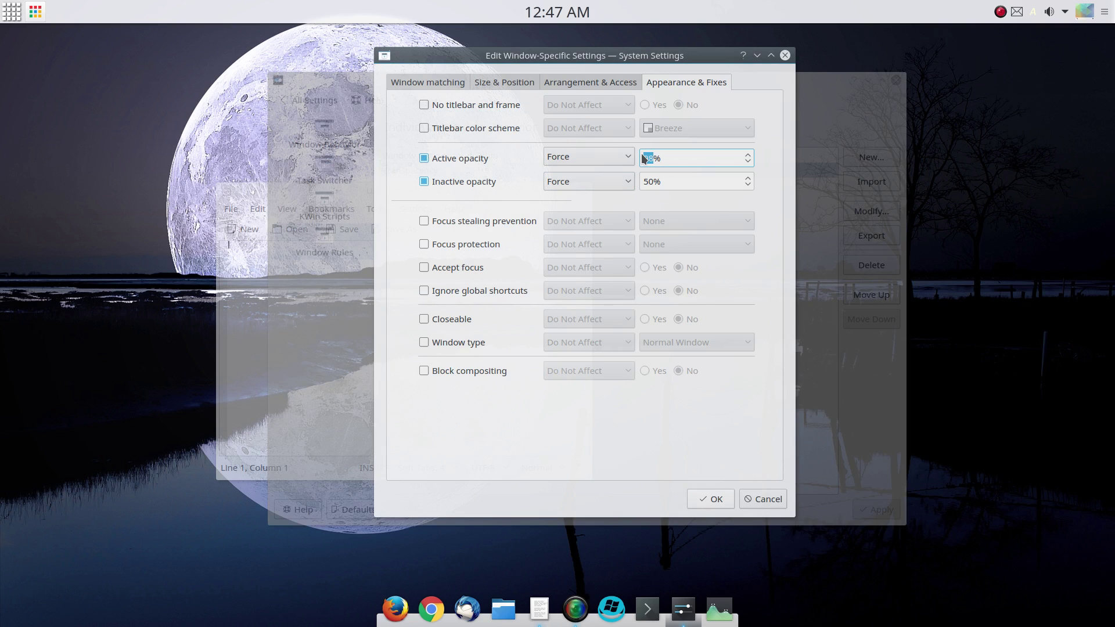
{"action": "type", "text": "100"}
{"action": "left_click", "coordinate": [710, 498]}
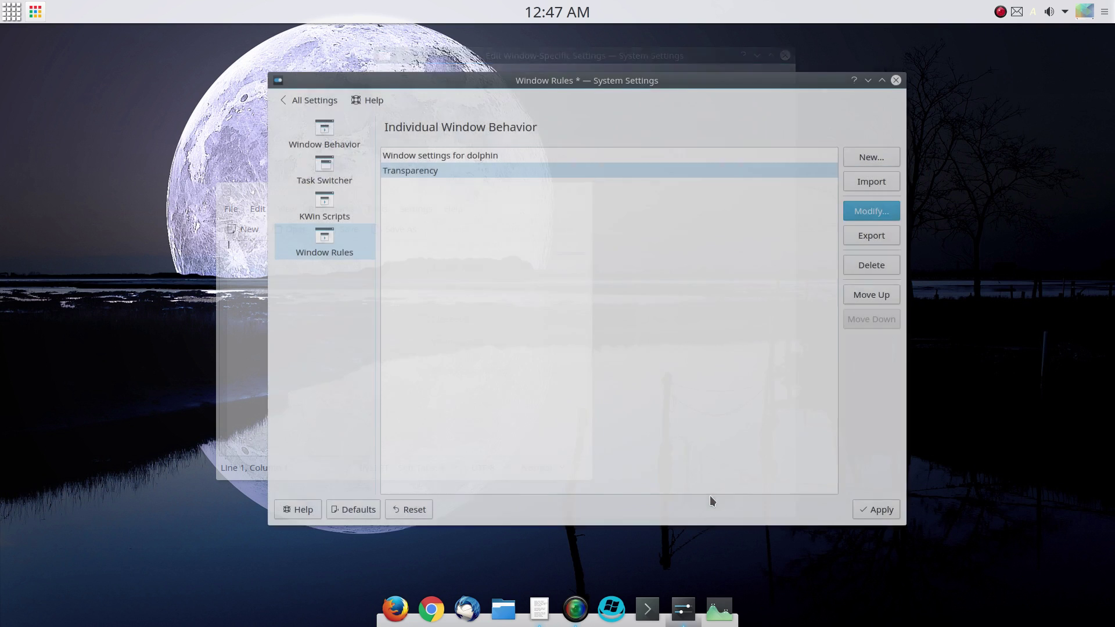
{"action": "left_click", "coordinate": [866, 509]}
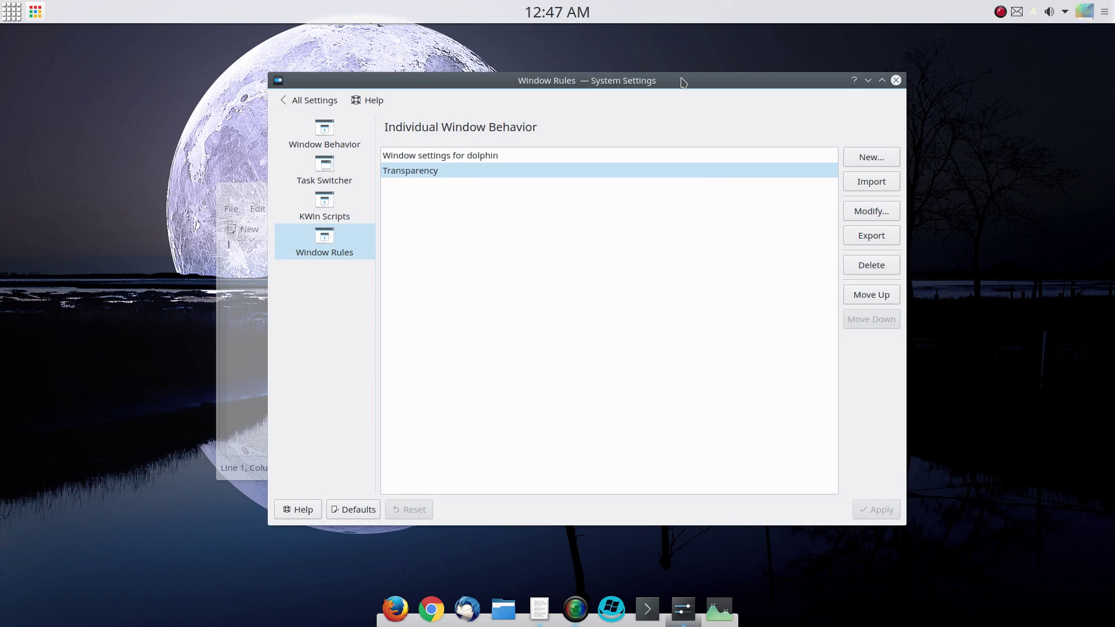
{"action": "mouse_move", "coordinate": [683, 82]}
{"action": "left_mouse_down"}
{"action": "mouse_move", "coordinate": [604, 97]}
{"action": "mouse_move", "coordinate": [690, 76]}
{"action": "left_mouse_up"}
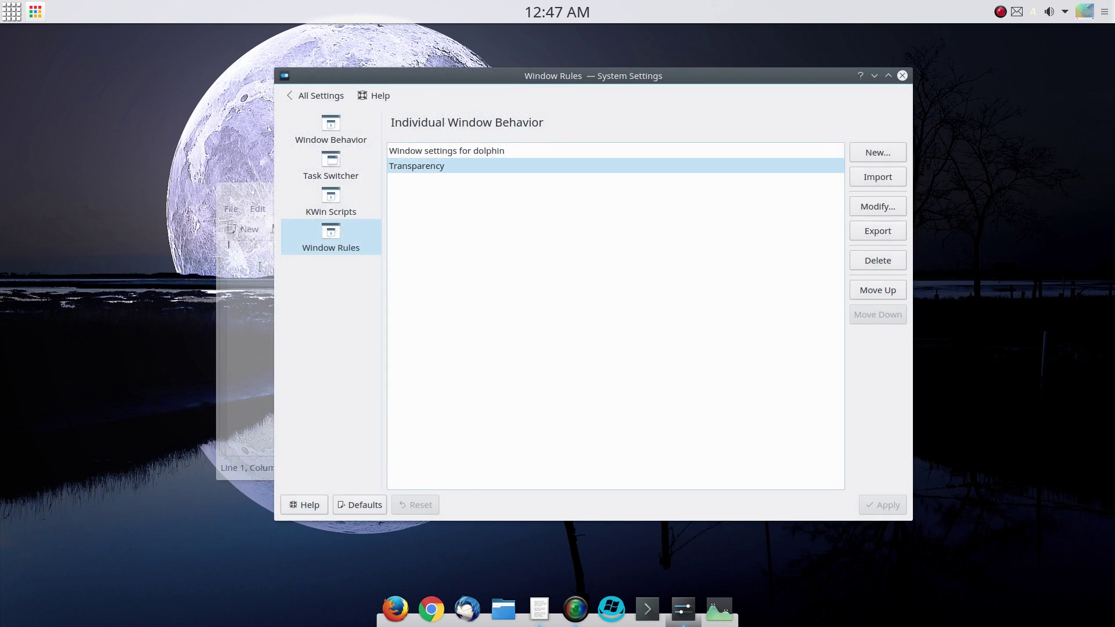
{"action": "left_click", "coordinate": [264, 333]}
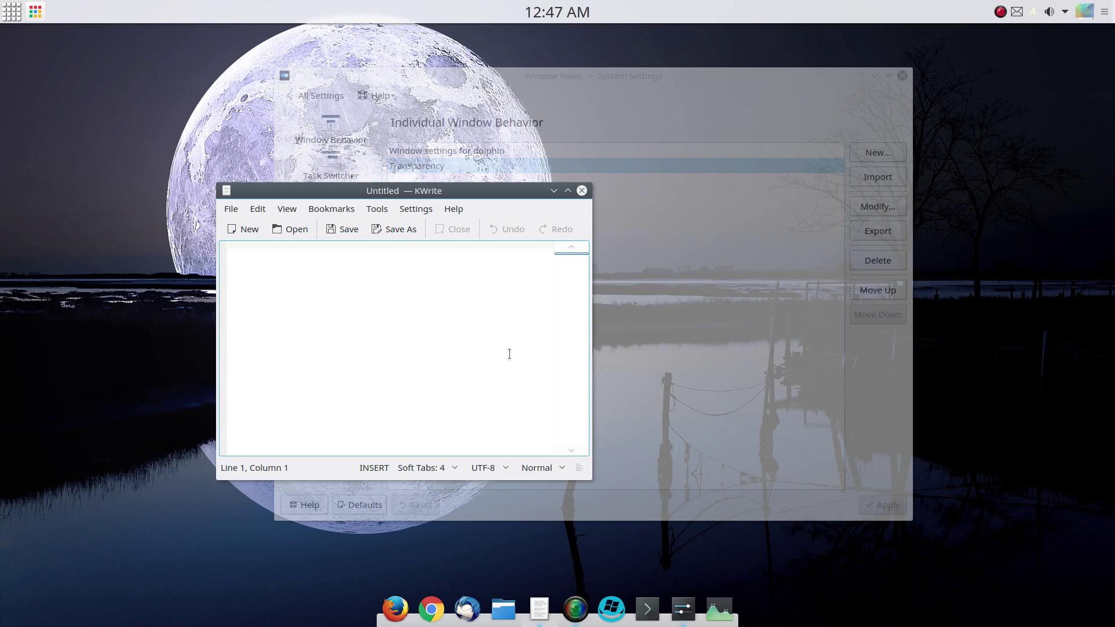
Step: Set the Transparency rule's Inactive opacity to 85%, leave active opacity unaffected, and apply
{"action": "left_click", "coordinate": [757, 120]}
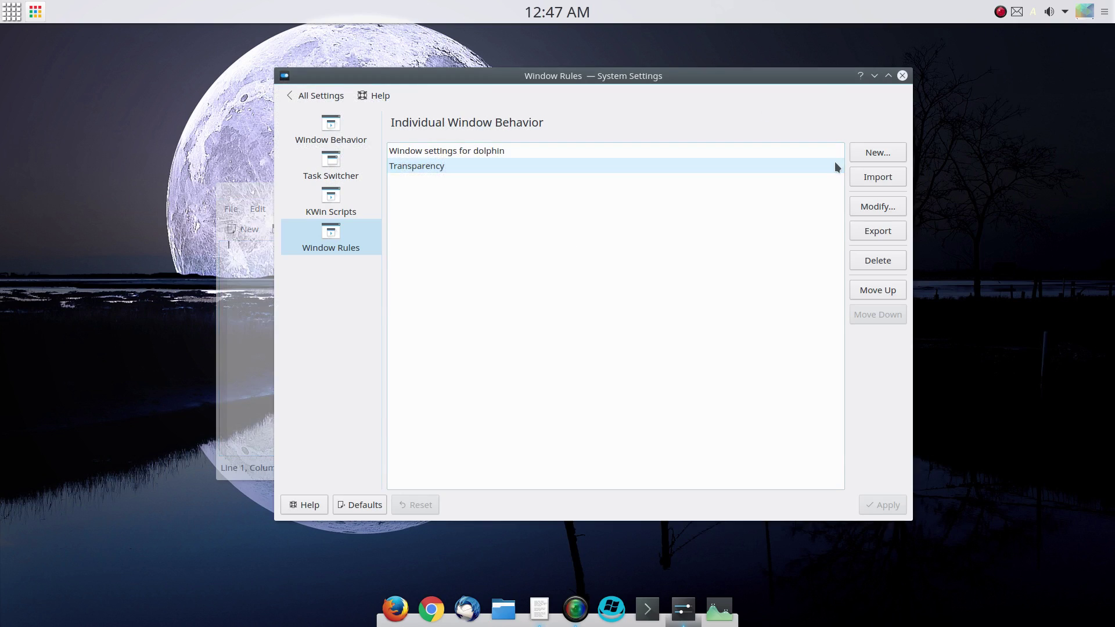
{"action": "left_click", "coordinate": [868, 208]}
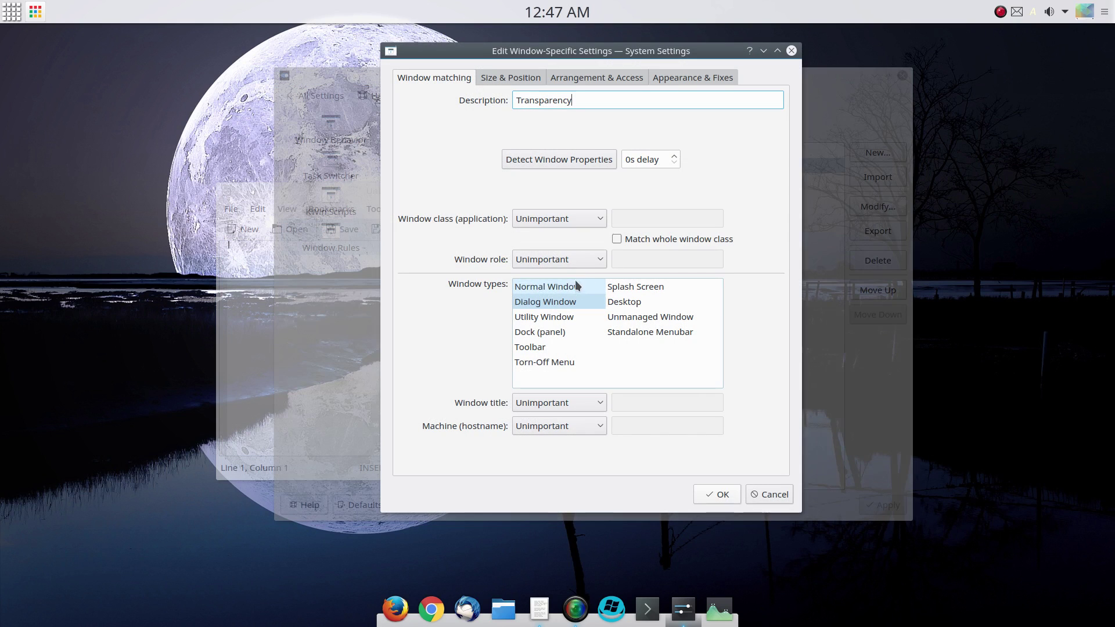
{"action": "left_click", "coordinate": [682, 81]}
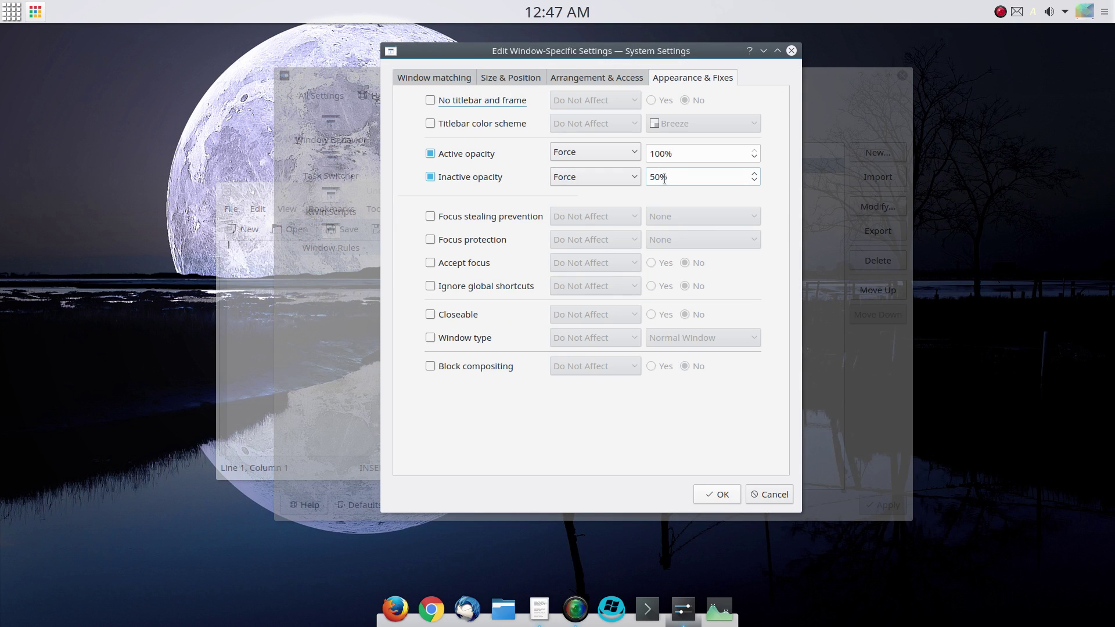
{"action": "double_click", "coordinate": [654, 177]}
{"action": "type", "text": "85"}
{"action": "scroll", "coordinate": [585, 145], "scroll_direction": "up", "scroll_amount": 3}
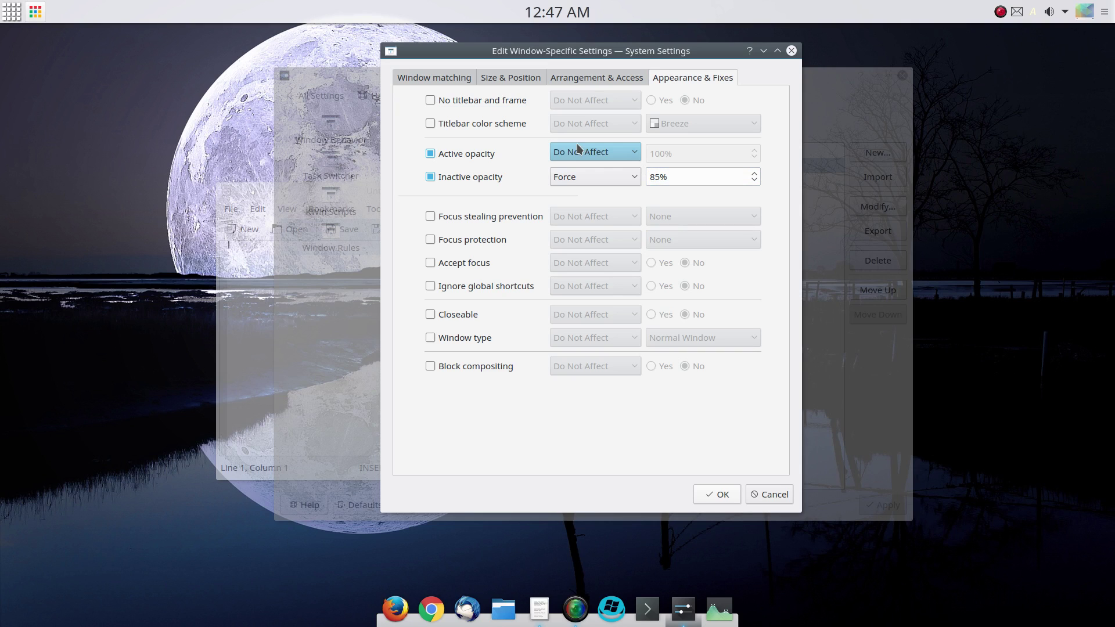
{"action": "left_click", "coordinate": [716, 494]}
{"action": "left_click", "coordinate": [859, 504]}
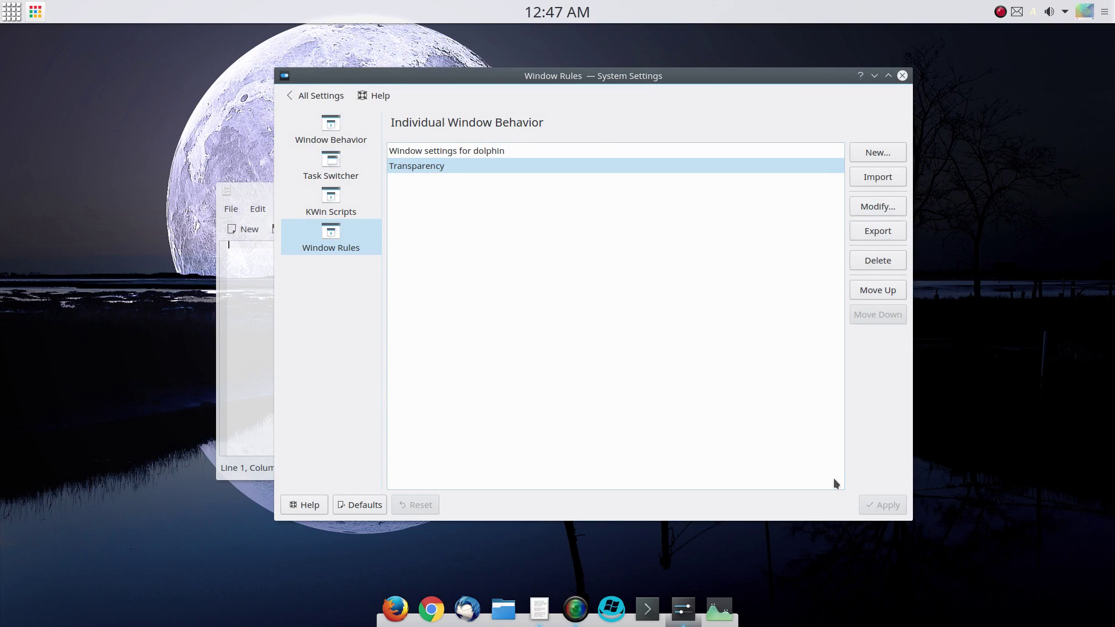
Step: Test the rule by moving KWrite over the settings, closing it, and relaunching it
{"action": "key", "text": "alt+Tab"}
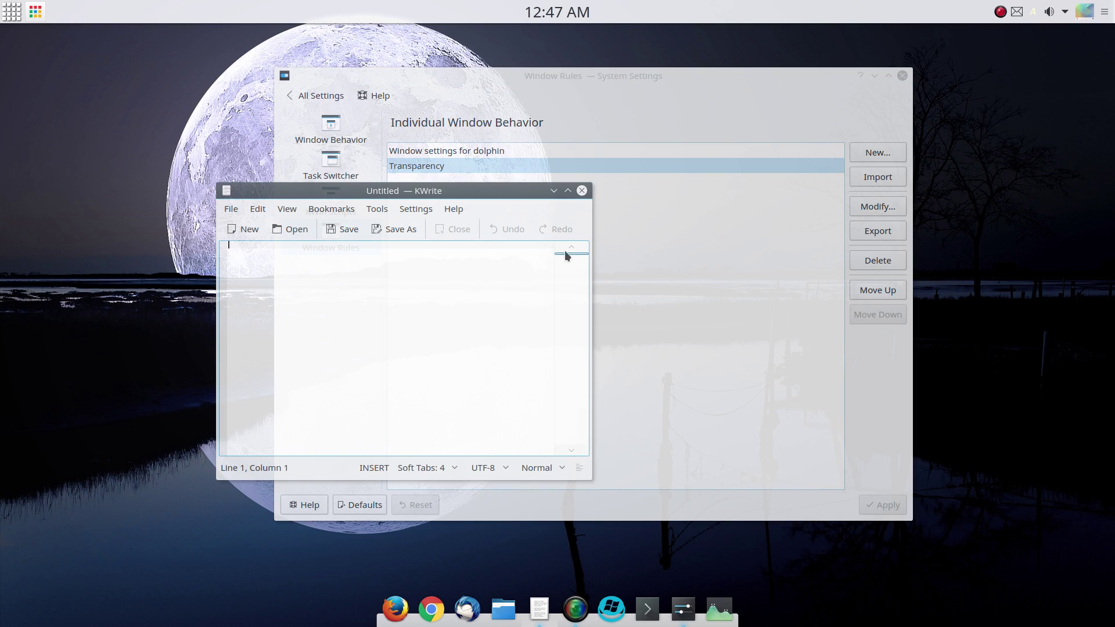
{"action": "mouse_move", "coordinate": [529, 193]}
{"action": "left_mouse_down"}
{"action": "mouse_move", "coordinate": [502, 185]}
{"action": "mouse_move", "coordinate": [537, 180]}
{"action": "left_mouse_up"}
{"action": "left_click_drag", "start_coordinate": [455, 197], "coordinate": [524, 203]}
{"action": "left_click", "coordinate": [658, 184]}
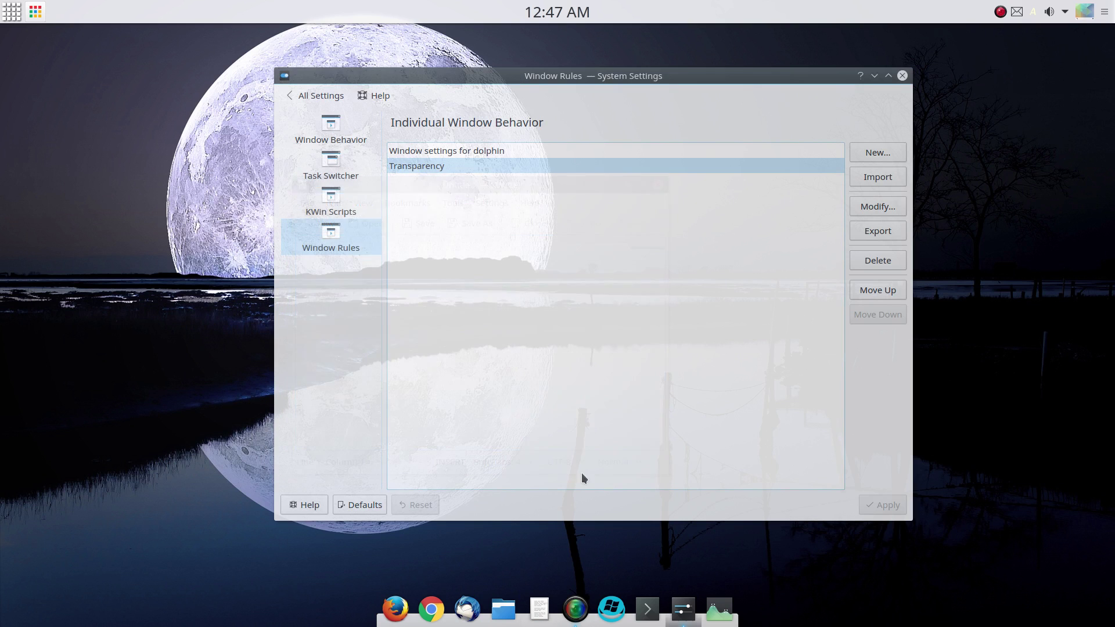
{"action": "left_click", "coordinate": [539, 609]}
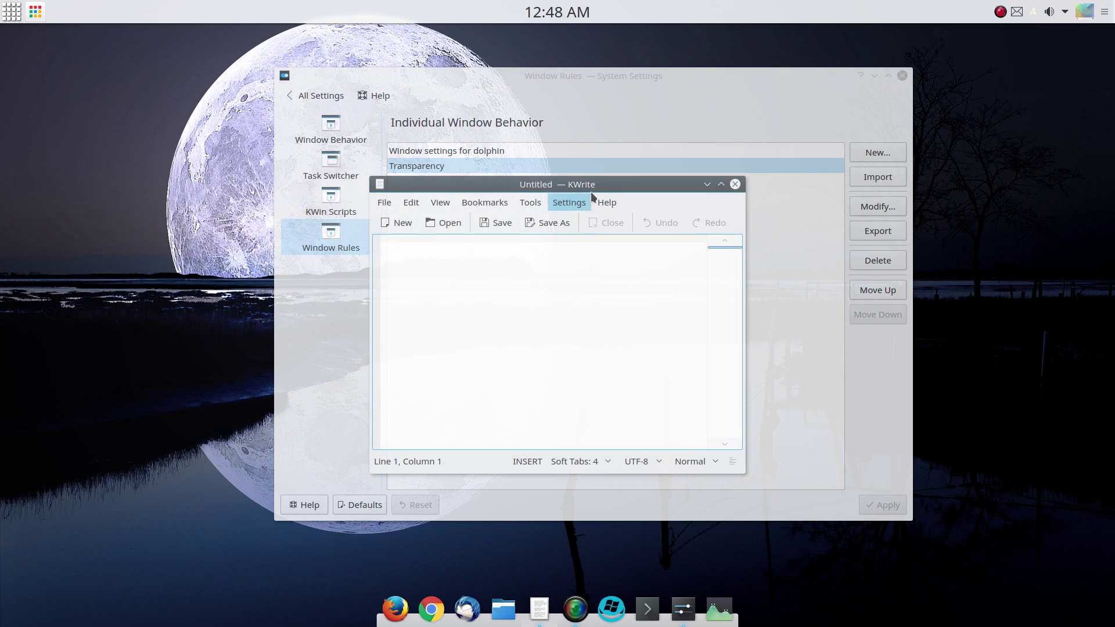
{"action": "left_click_drag", "start_coordinate": [572, 184], "coordinate": [398, 196]}
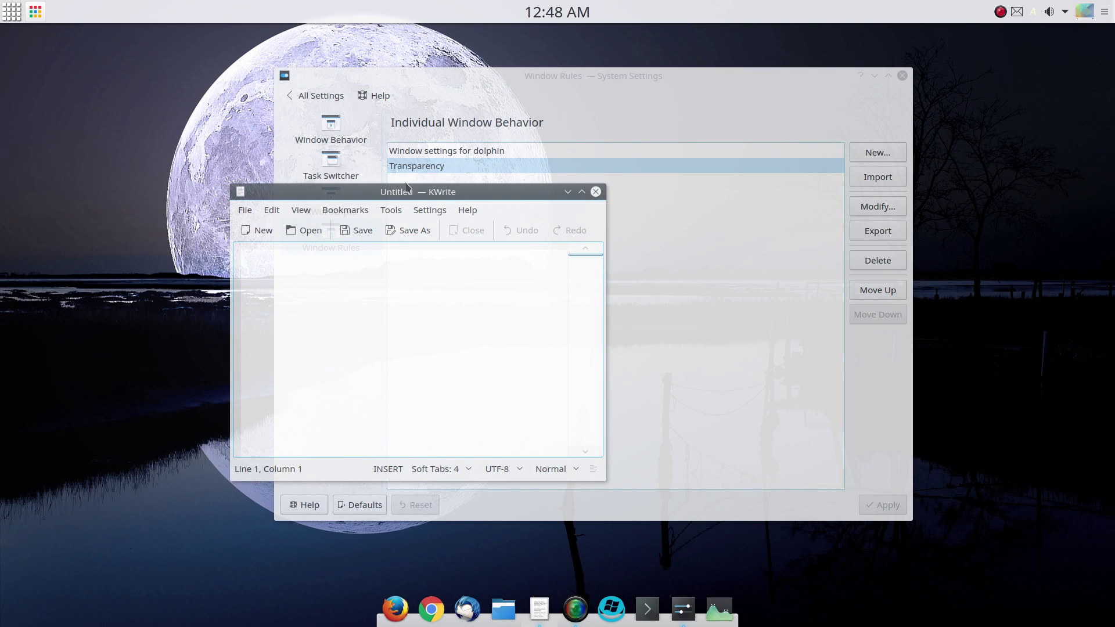
{"action": "left_click_drag", "start_coordinate": [407, 192], "coordinate": [520, 229]}
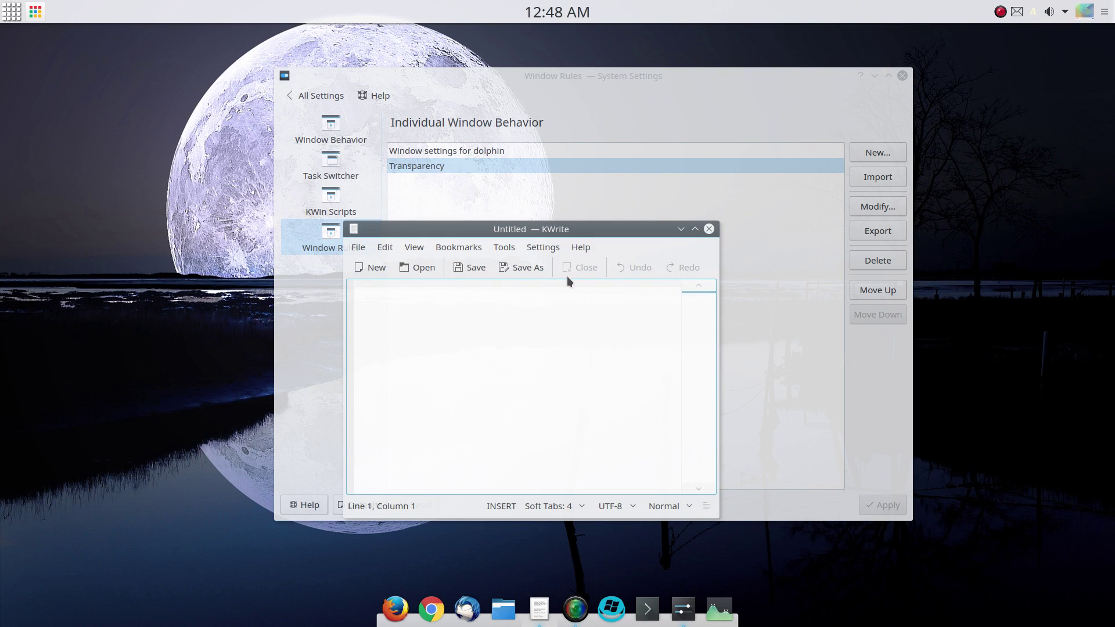
{"action": "left_click_drag", "start_coordinate": [608, 246], "coordinate": [247, 110]}
Step: Delete the Transparency rule, apply the change, and close System Settings
{"action": "left_click", "coordinate": [403, 108]}
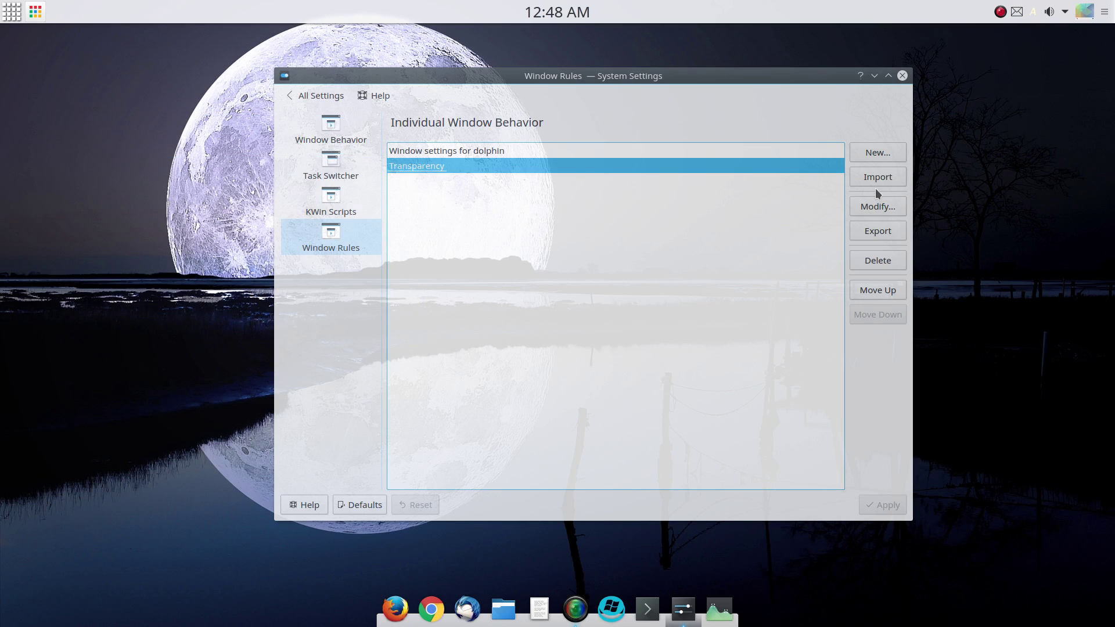
{"action": "left_click", "coordinate": [890, 264]}
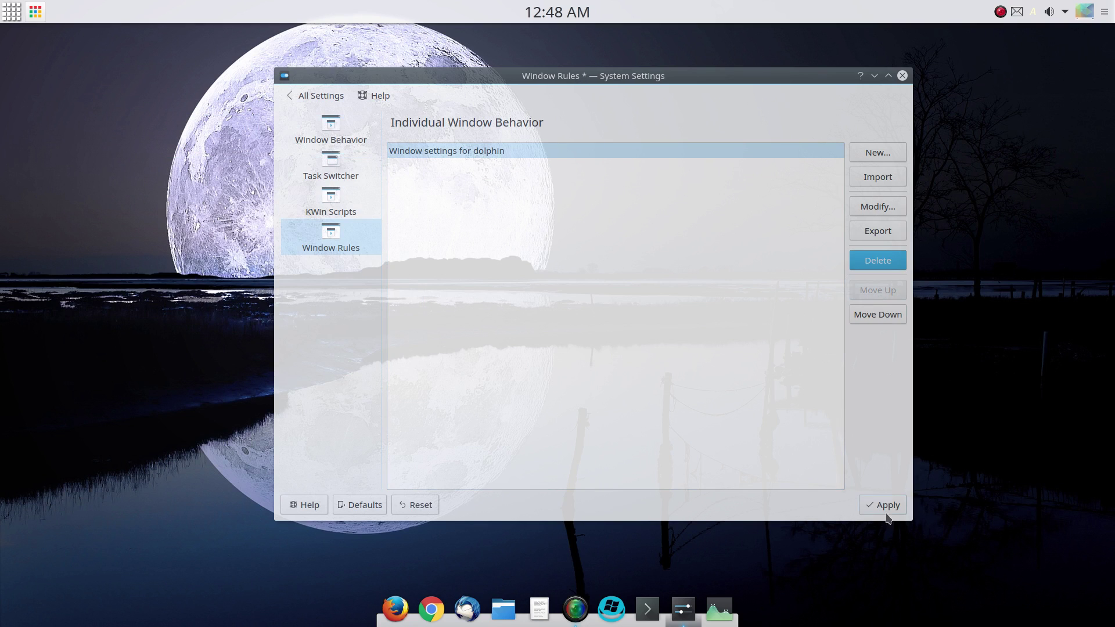
{"action": "left_click", "coordinate": [886, 512]}
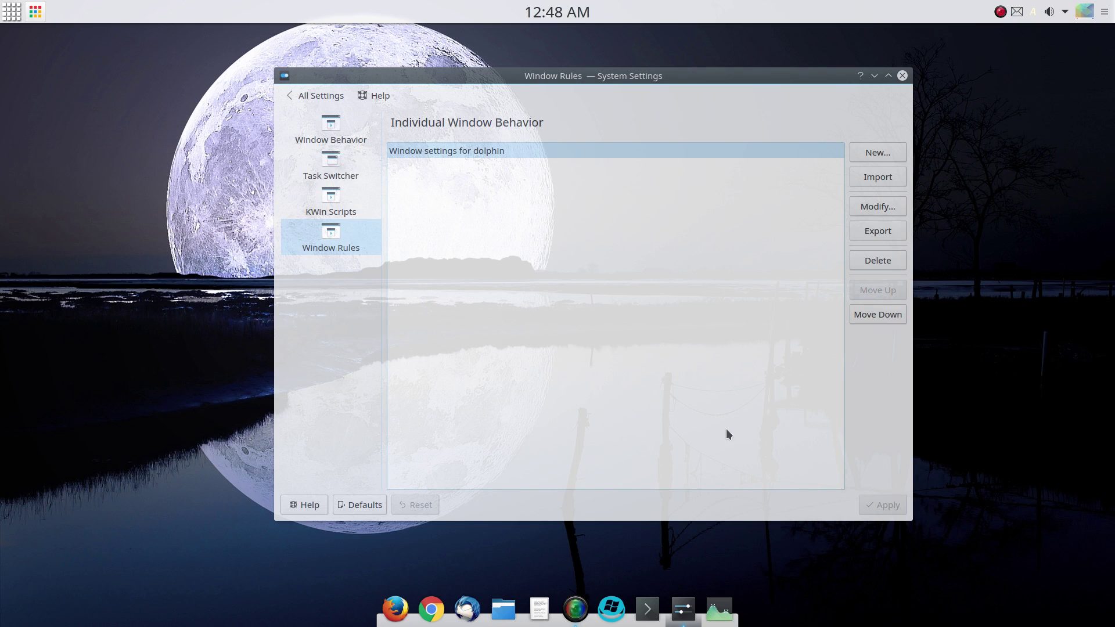
{"action": "left_click", "coordinate": [901, 76]}
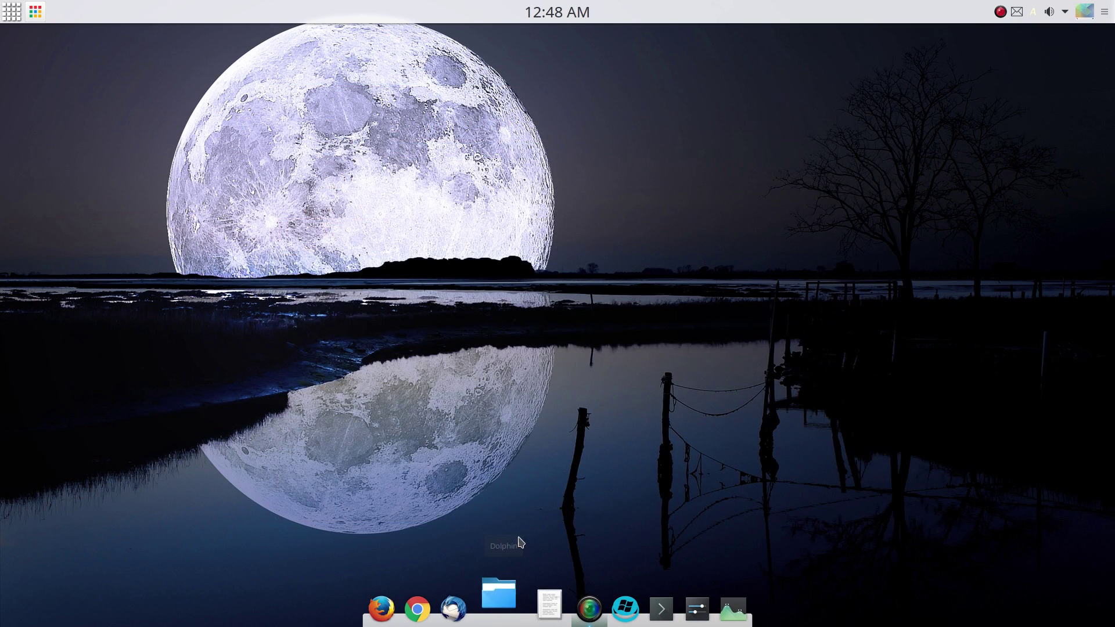
Step: Launch Dolphin and System Settings from the dock, then go to Desktop Behavior
{"action": "left_click", "coordinate": [497, 607]}
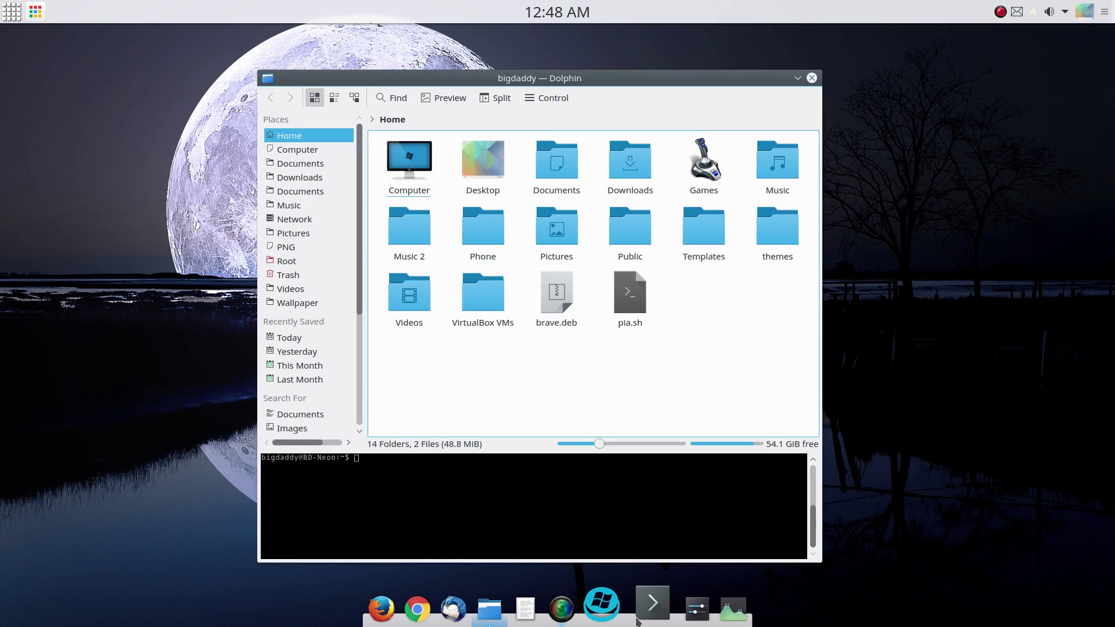
{"action": "left_click", "coordinate": [683, 607]}
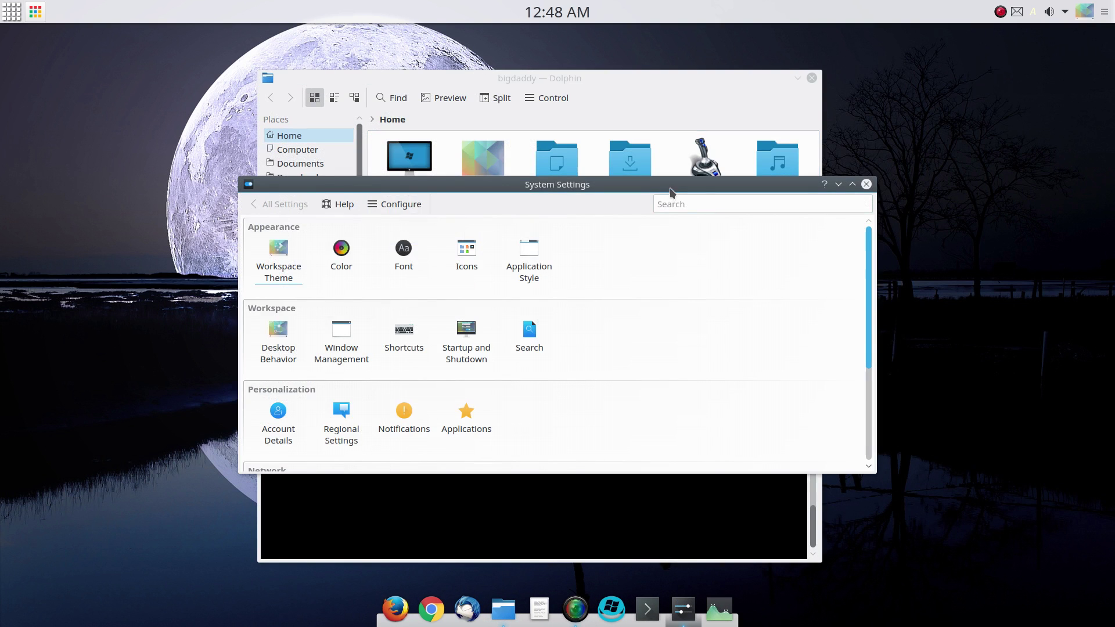
{"action": "left_click_drag", "start_coordinate": [670, 191], "coordinate": [675, 56]}
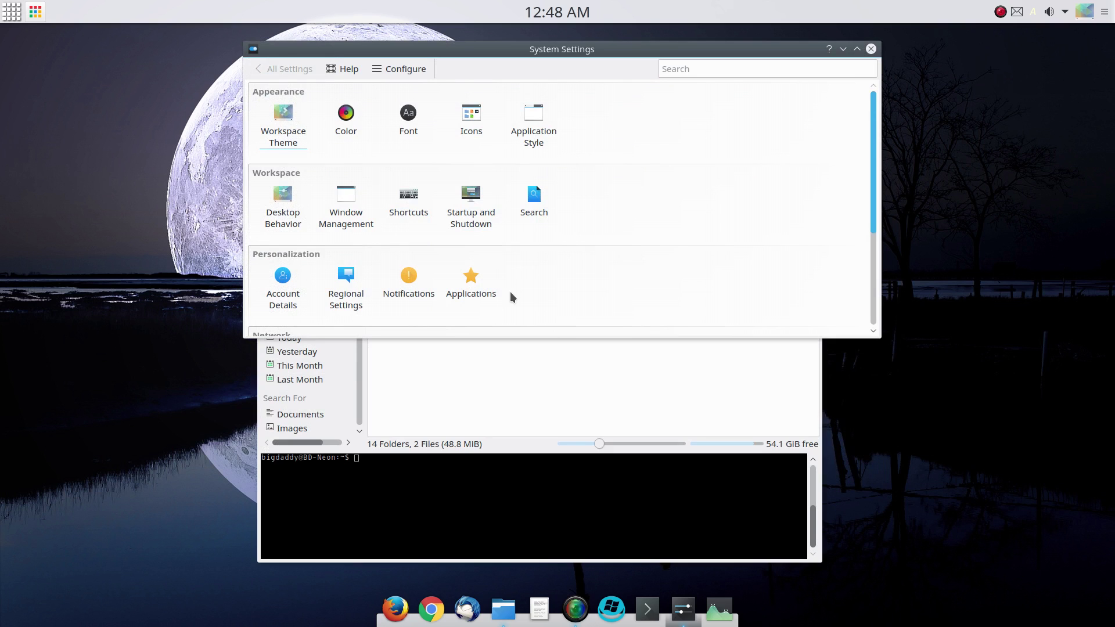
{"action": "scroll", "coordinate": [453, 281], "scroll_direction": "down", "scroll_amount": 4}
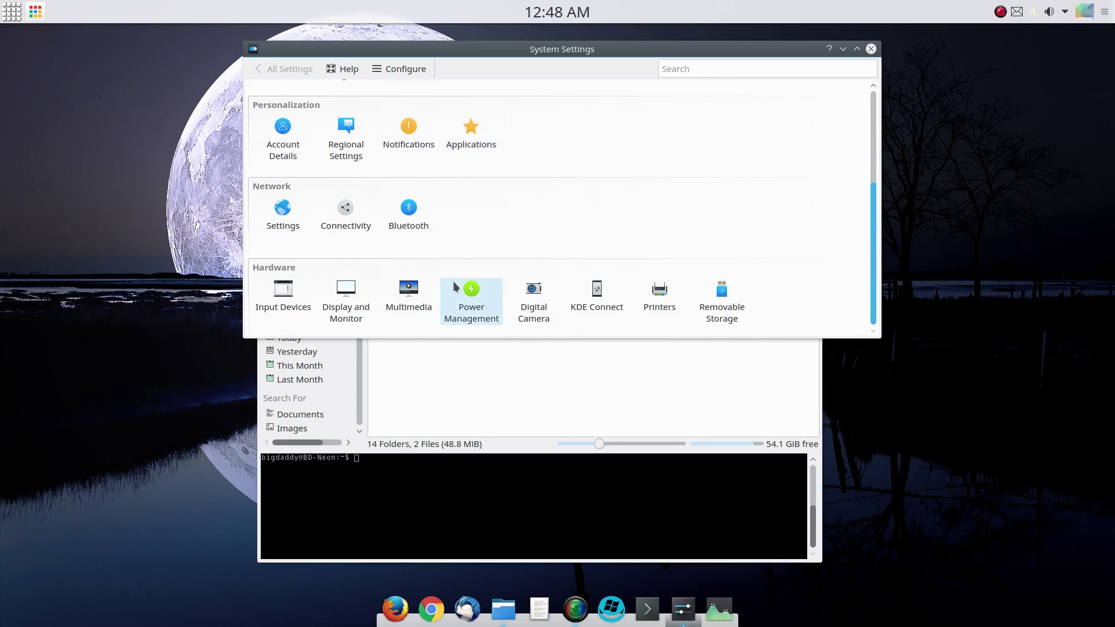
{"action": "scroll", "coordinate": [454, 284], "scroll_direction": "up", "scroll_amount": 4}
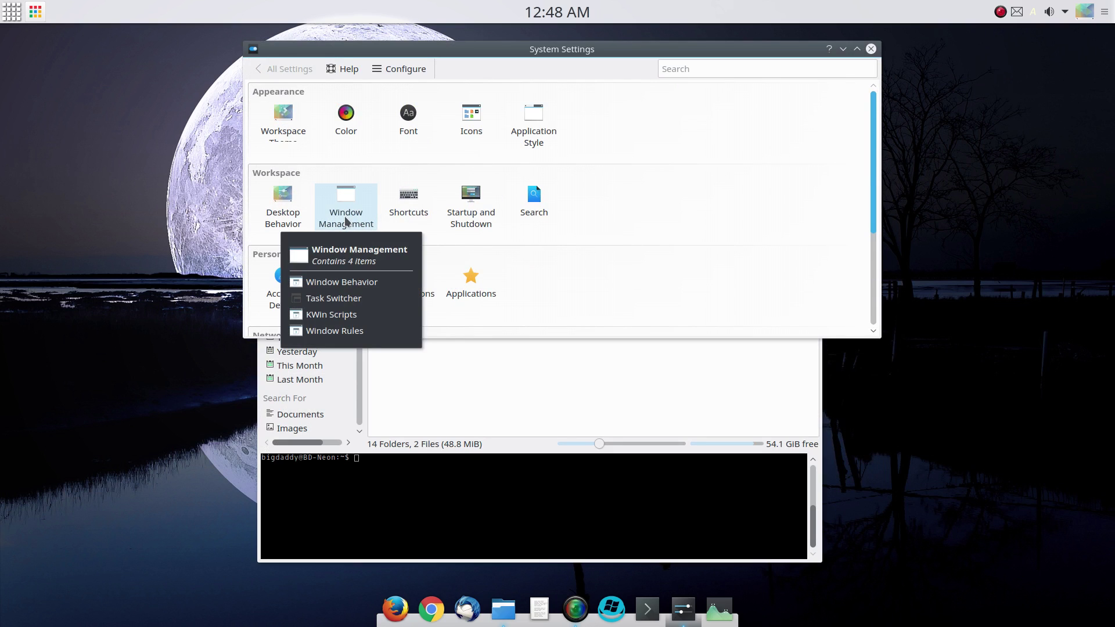
{"action": "left_click", "coordinate": [290, 213]}
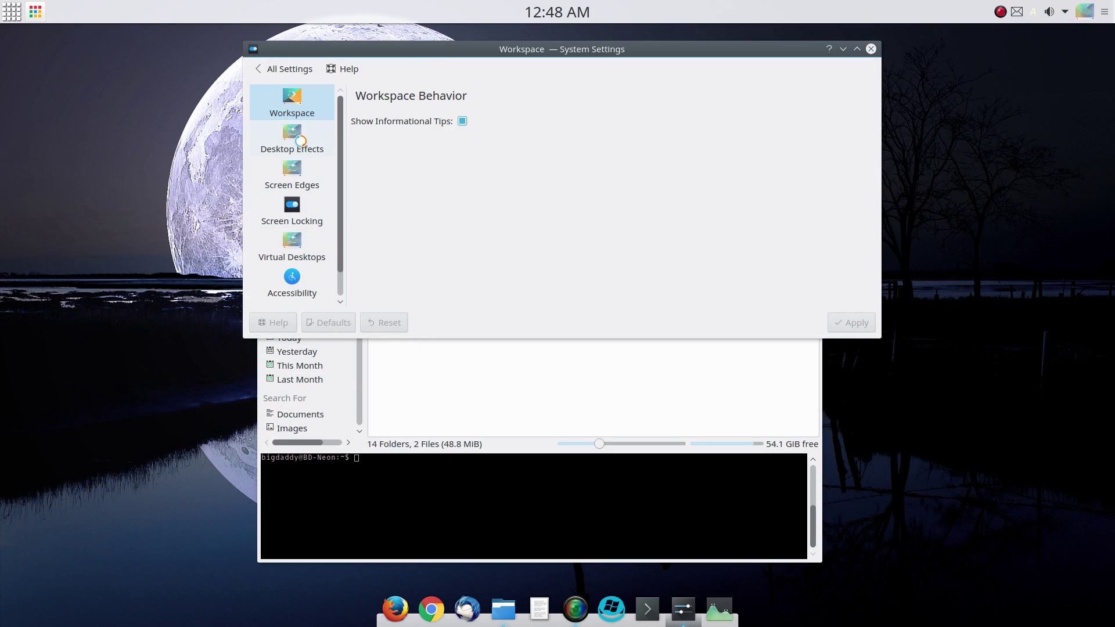
Step: Filter Desktop Effects by 'transp', then open and confirm Blur's settings dialog
{"action": "left_click", "coordinate": [301, 146]}
{"action": "scroll", "coordinate": [548, 230], "scroll_direction": "down", "scroll_amount": 4}
{"action": "scroll", "coordinate": [543, 230], "scroll_direction": "down", "scroll_amount": 10}
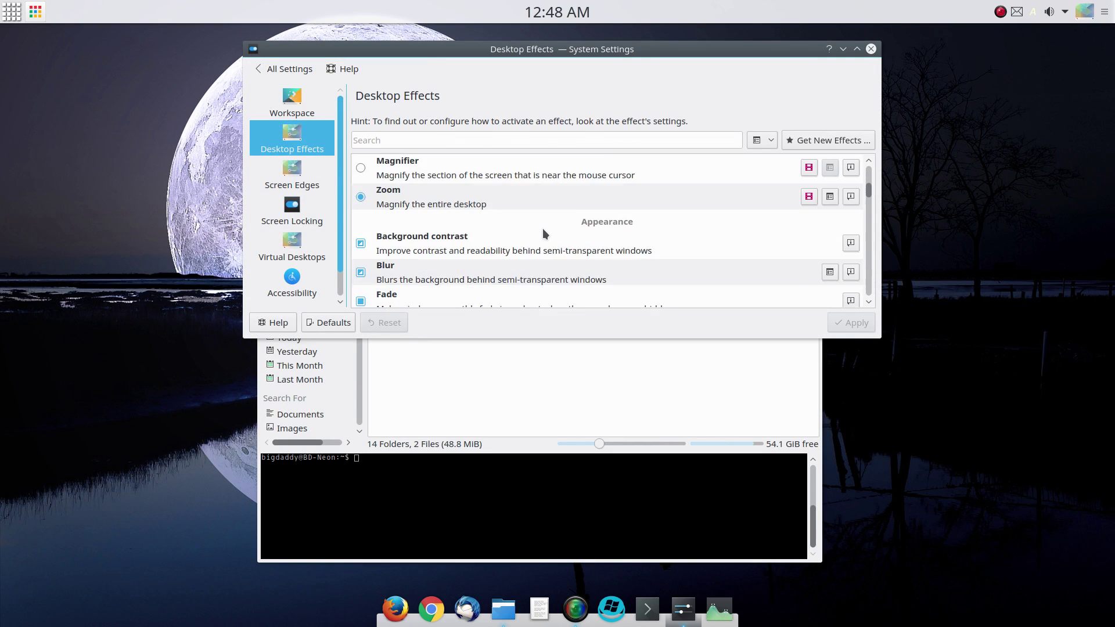
{"action": "left_click", "coordinate": [477, 140]}
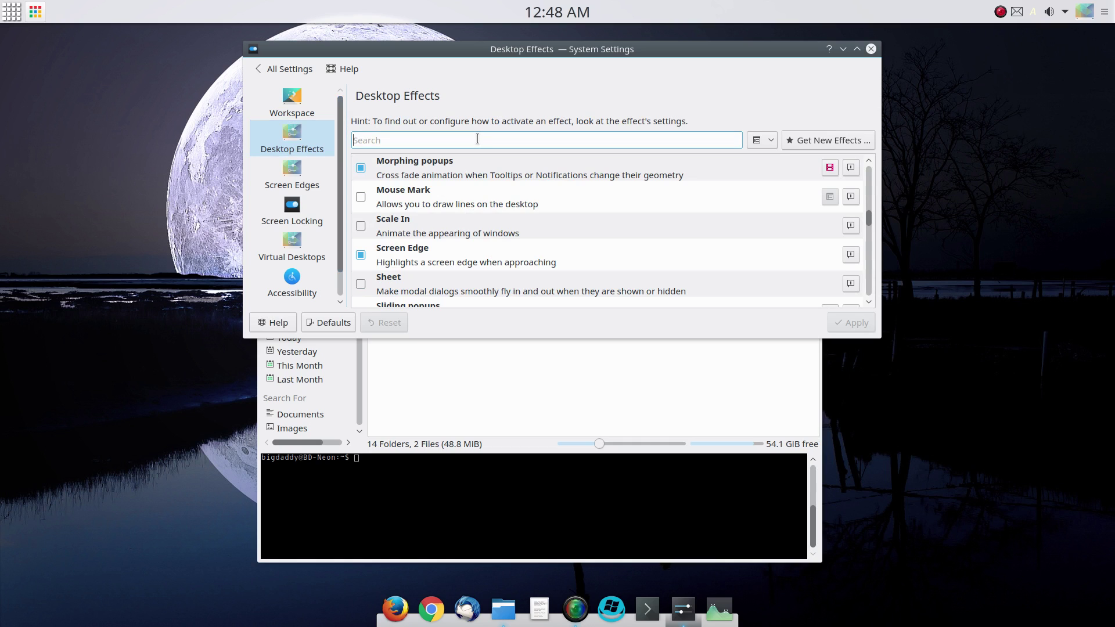
{"action": "type", "text": "transp"}
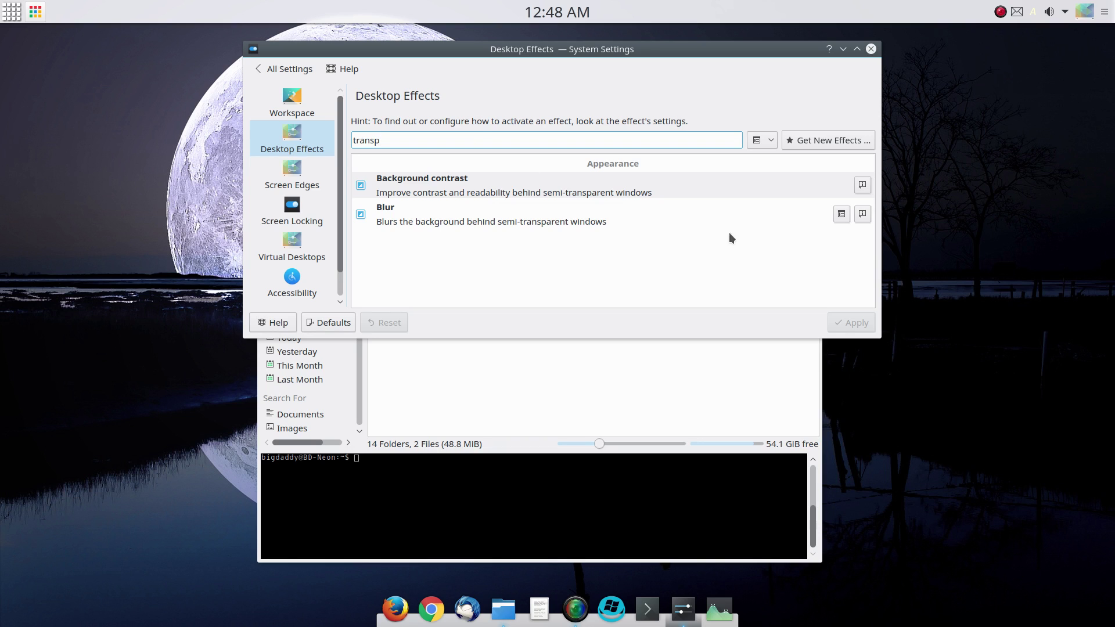
{"action": "left_click", "coordinate": [841, 215]}
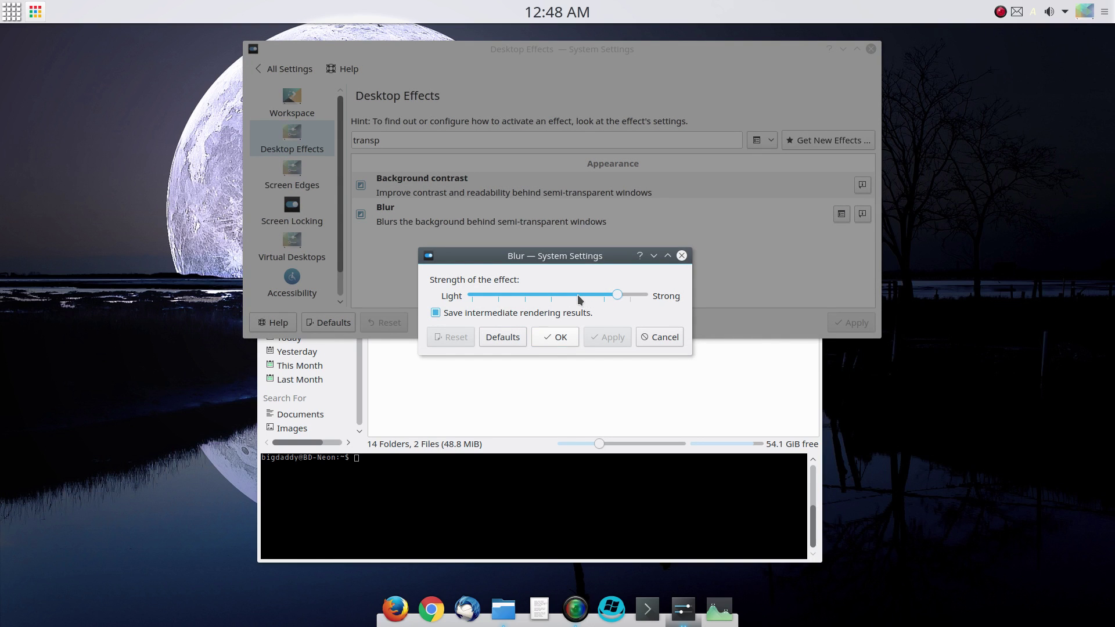
{"action": "left_click", "coordinate": [569, 337]}
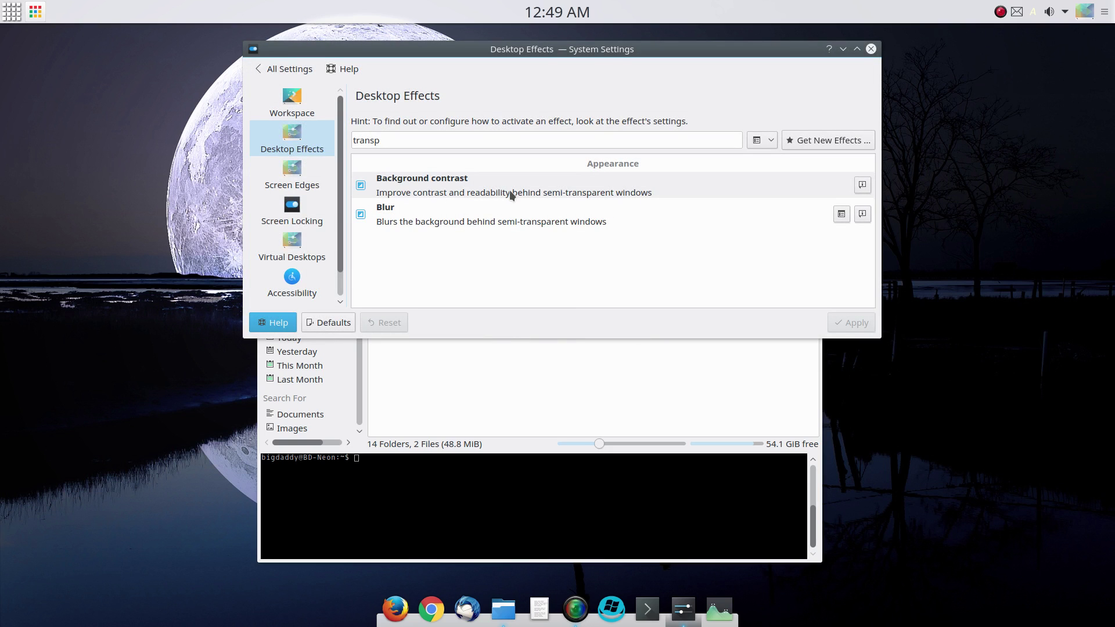
Step: Search the downloadable effects catalogue for 'transparency', find no results, and close the installer
{"action": "left_click", "coordinate": [830, 141]}
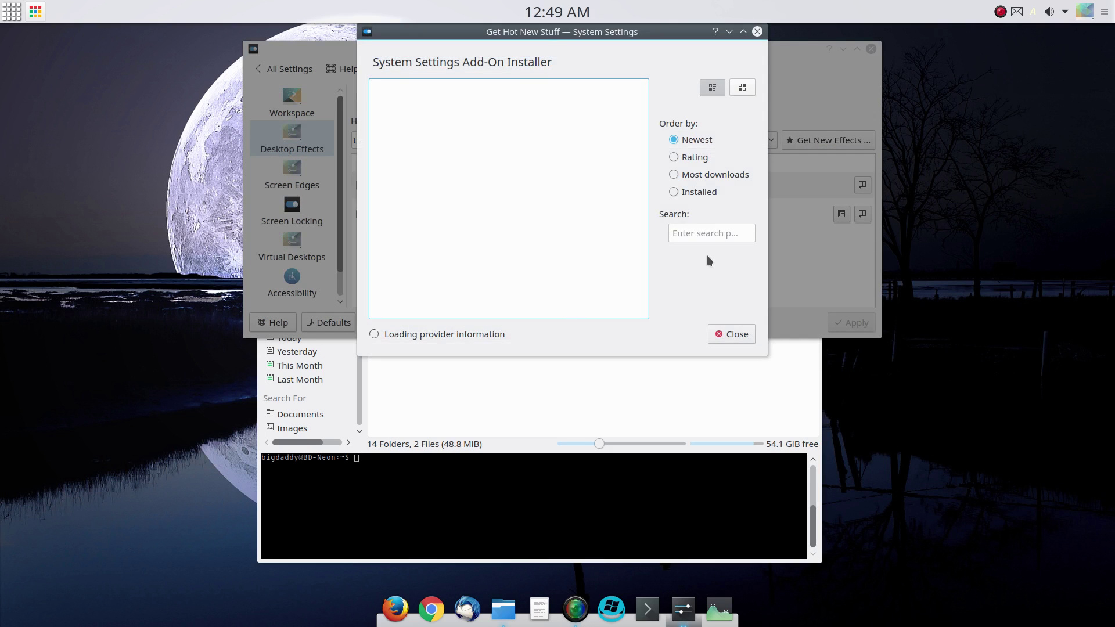
{"action": "left_click", "coordinate": [708, 232]}
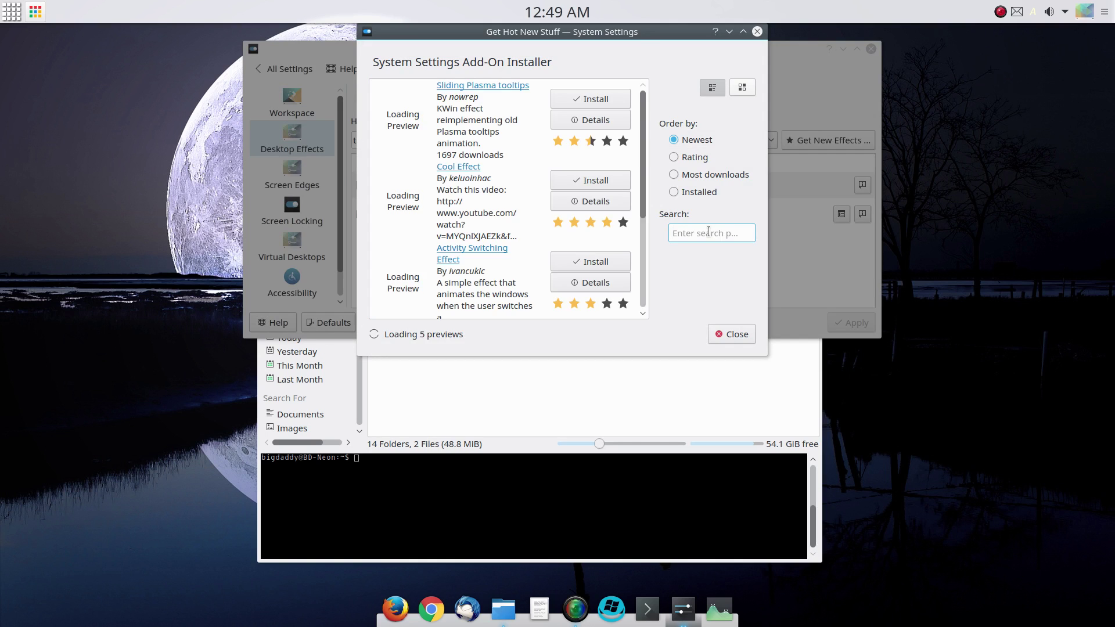
{"action": "type", "text": "transpar"}
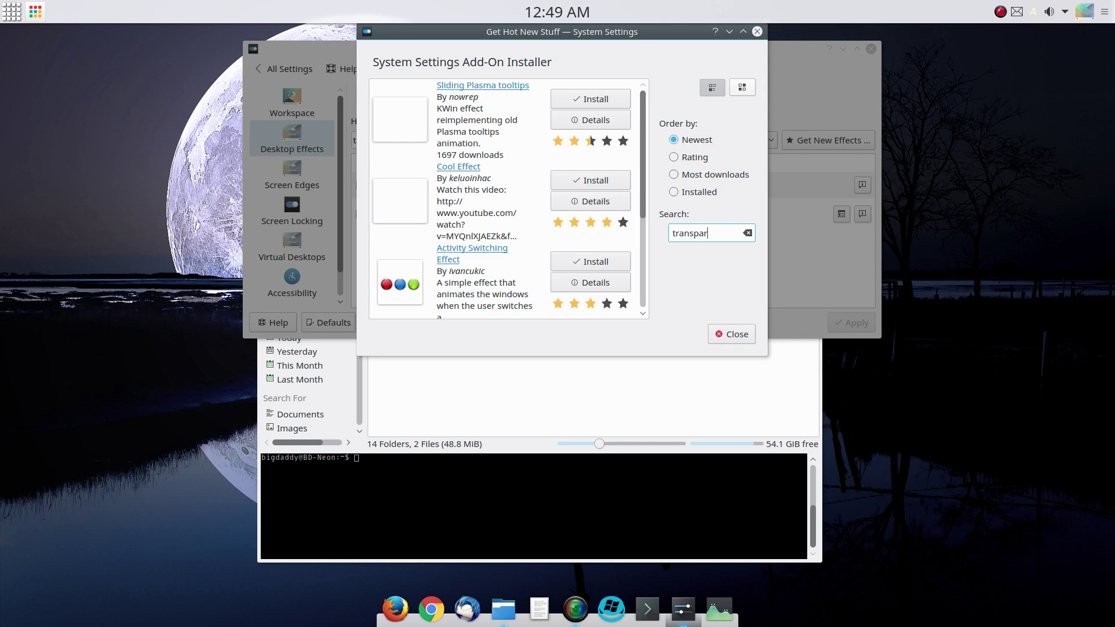
{"action": "type", "text": "ency"}
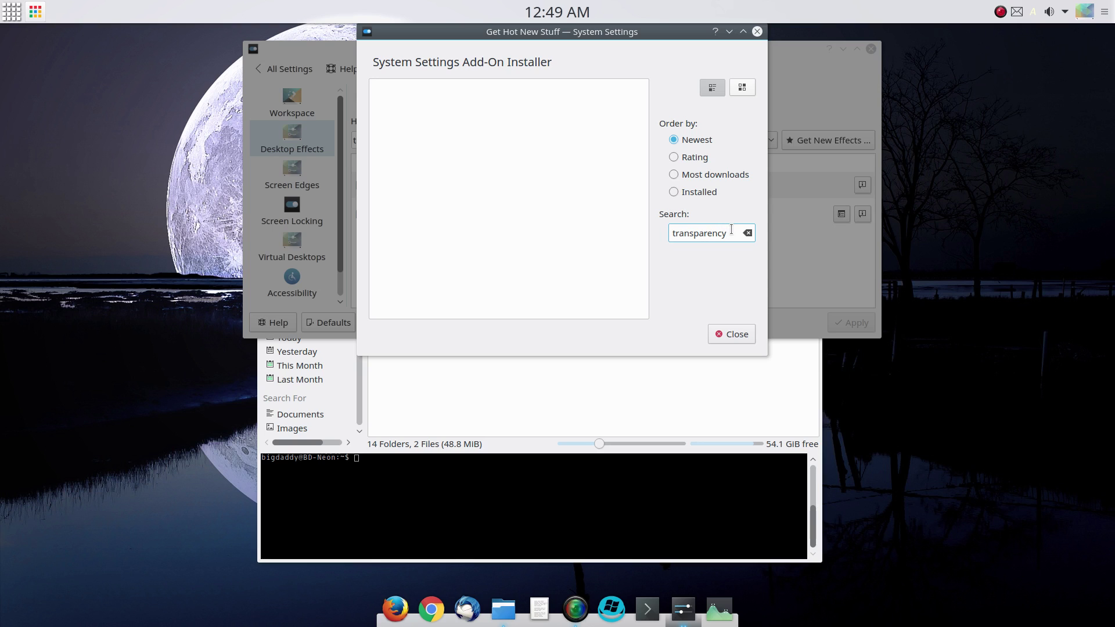
{"action": "left_click", "coordinate": [726, 335]}
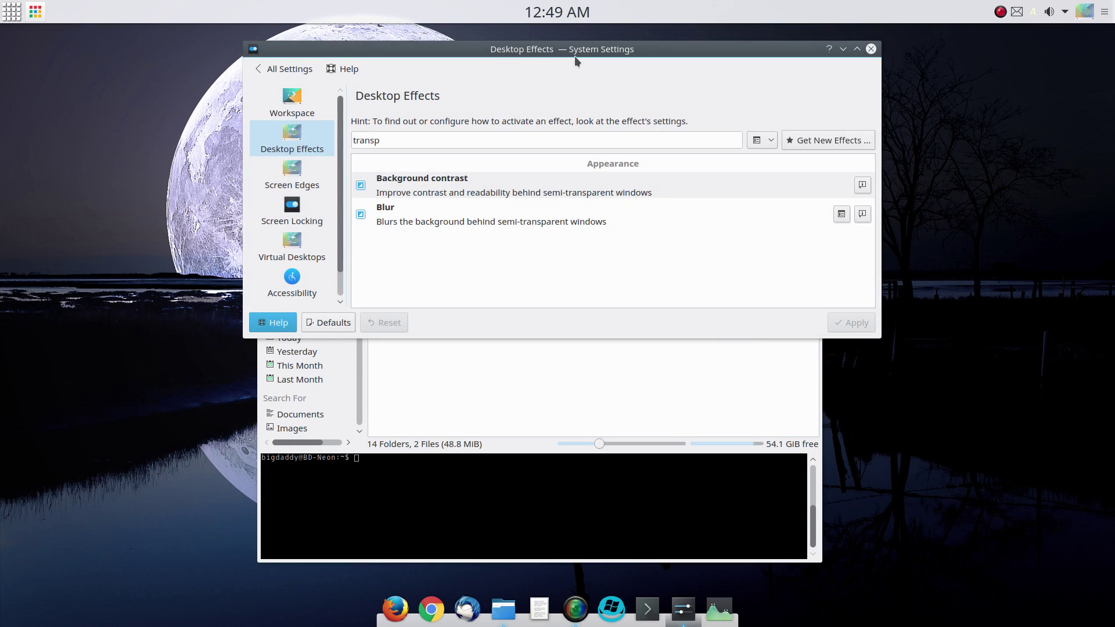
Step: Close the System Settings window and then the Dolphin file manager window
{"action": "left_click_drag", "start_coordinate": [577, 66], "coordinate": [551, 108]}
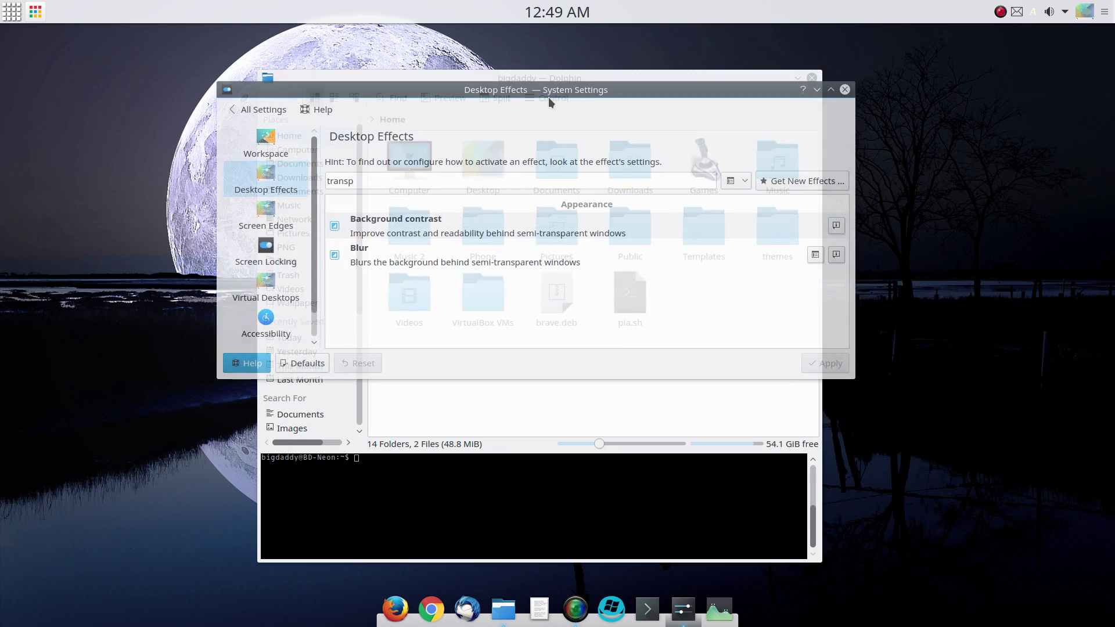
{"action": "left_click", "coordinate": [846, 90]}
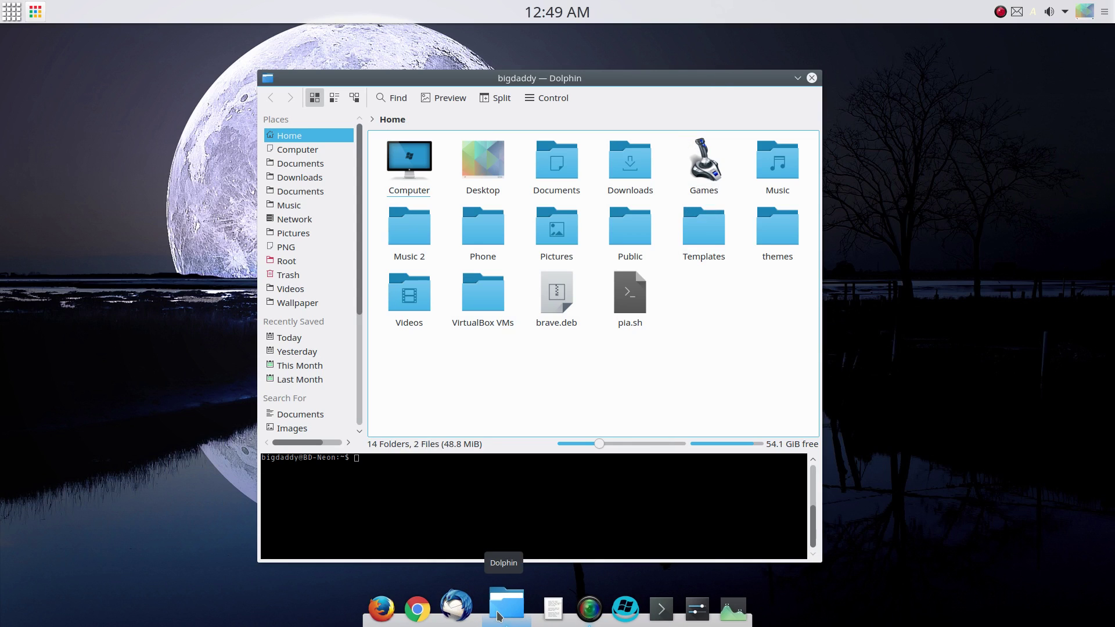
{"action": "left_click", "coordinate": [812, 78]}
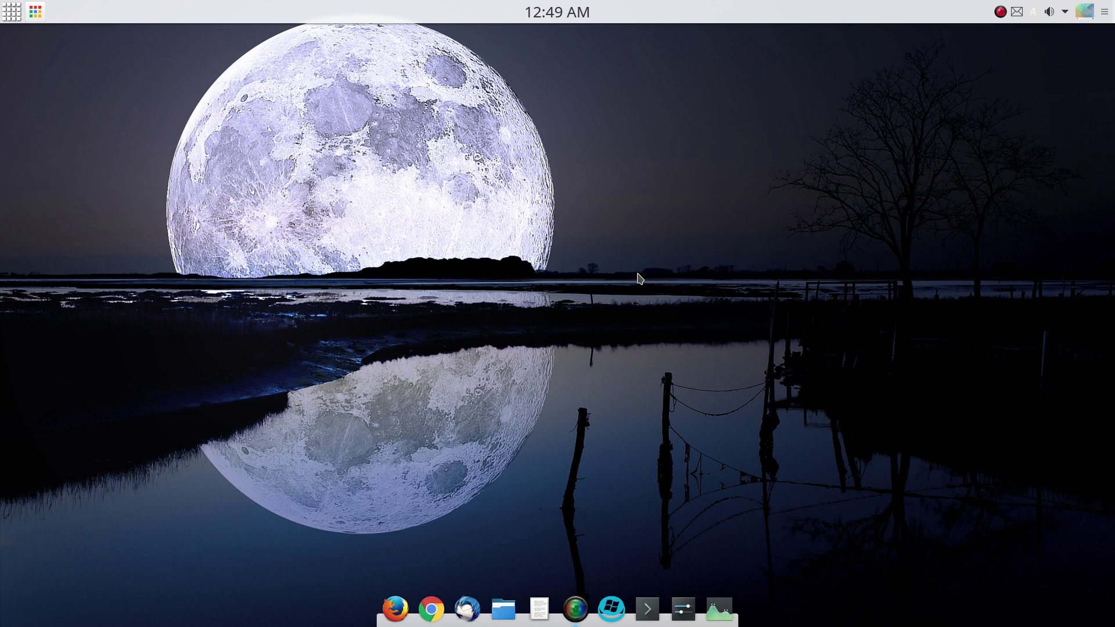
{"action": "left_click", "coordinate": [653, 606]}
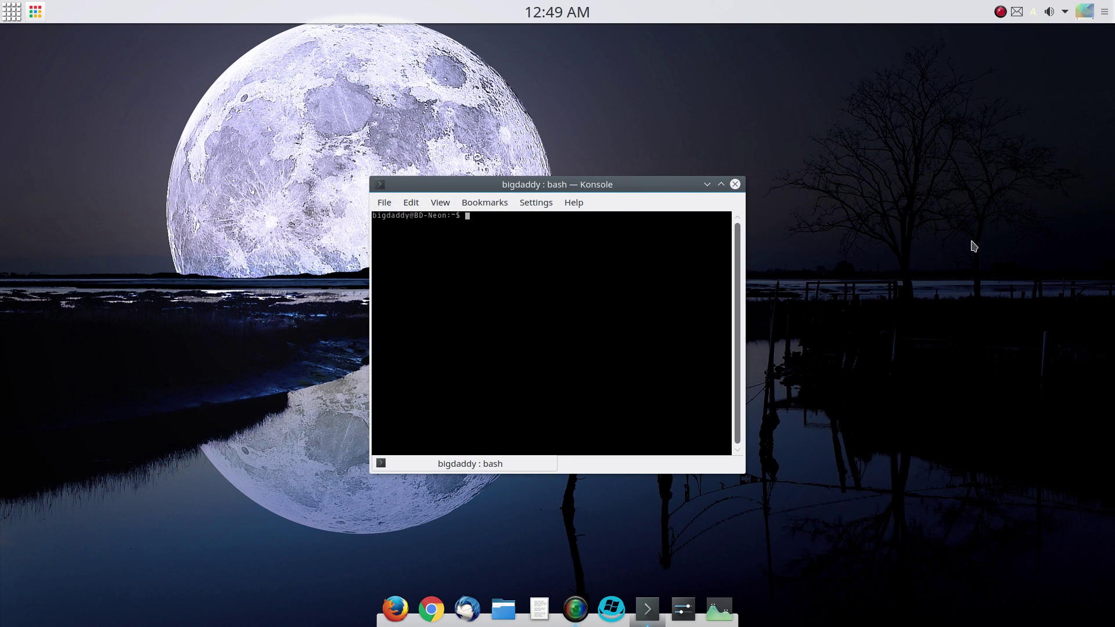
{"action": "left_click", "coordinate": [735, 184]}
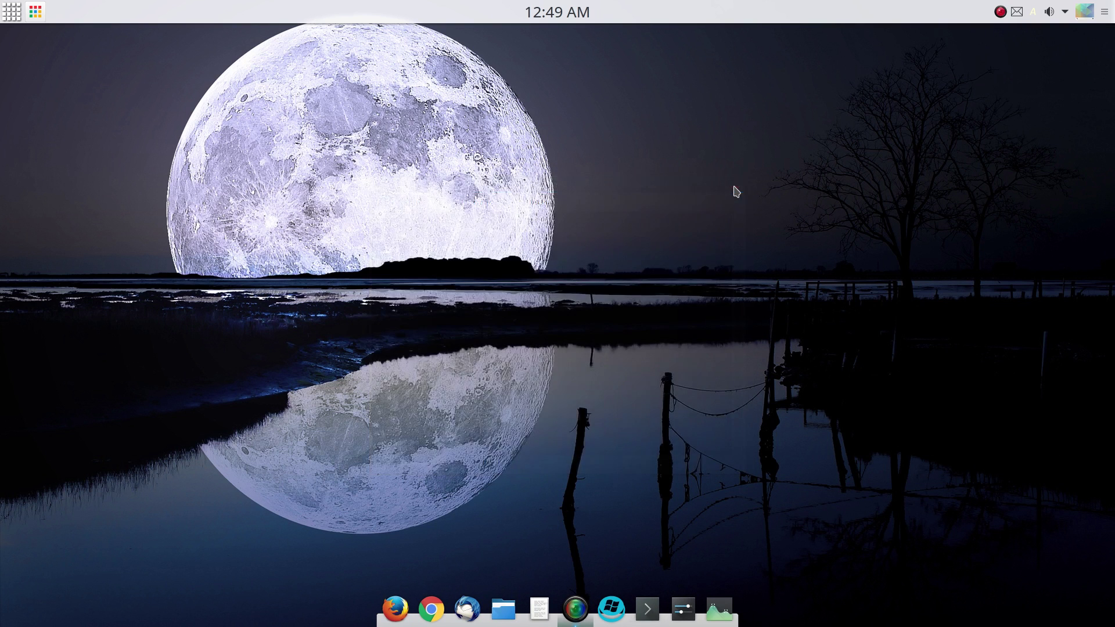